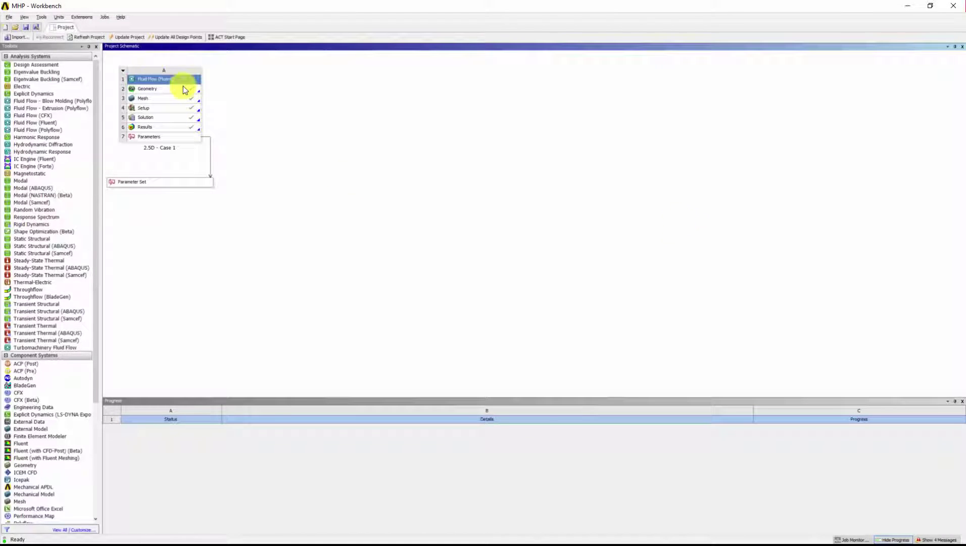
Step: Duplicate the Case 1 system as '2.5D - Case 2 Mesh 1' and open its mesh
{"action": "right_click", "coordinate": [182, 87]}
{"action": "left_click", "coordinate": [167, 107]}
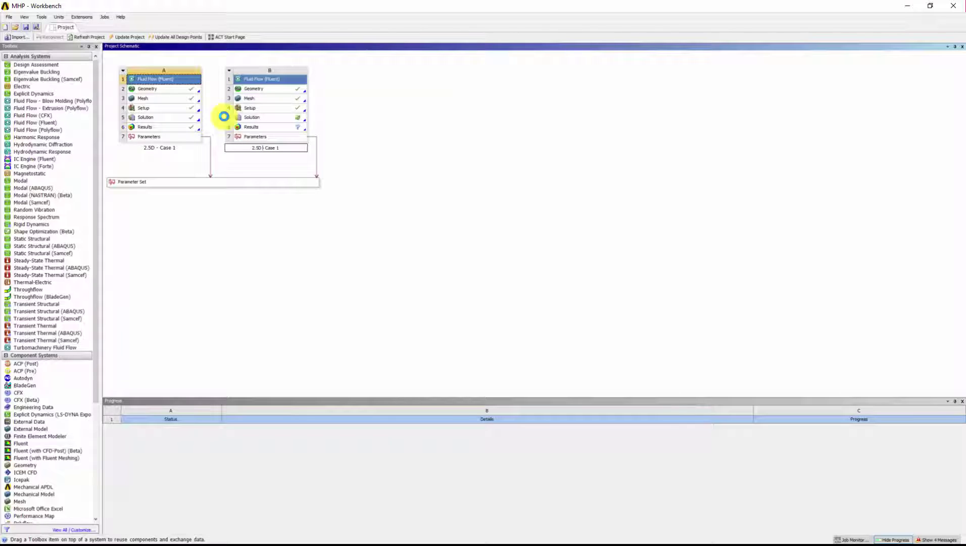
{"action": "type", "text": "Mesh 1"}
{"action": "key", "text": "Return"}
{"action": "left_click", "coordinate": [268, 99]}
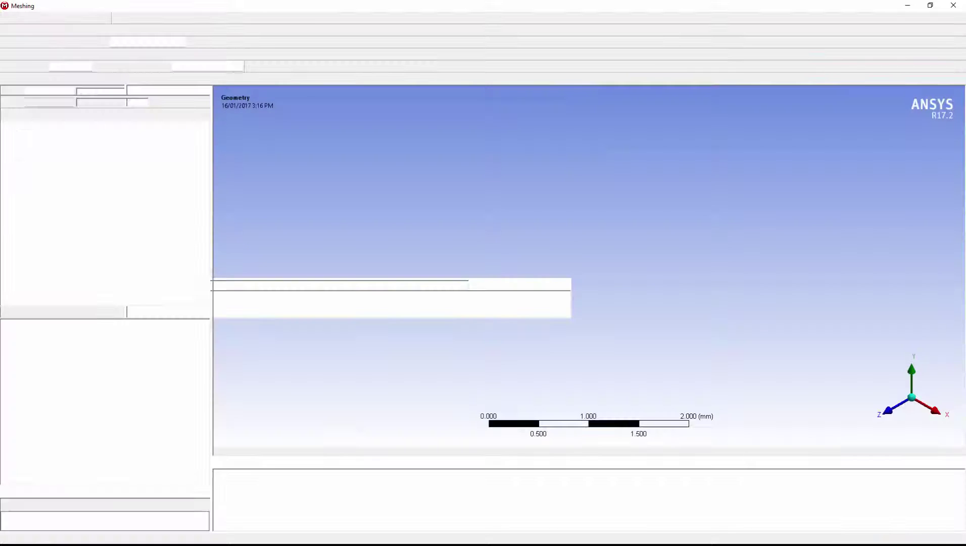
Step: Clear the generated mesh and add a 200 mm face sizing on the domain face
{"action": "right_click", "coordinate": [40, 165]}
{"action": "left_click", "coordinate": [104, 253]}
{"action": "left_click", "coordinate": [516, 313]}
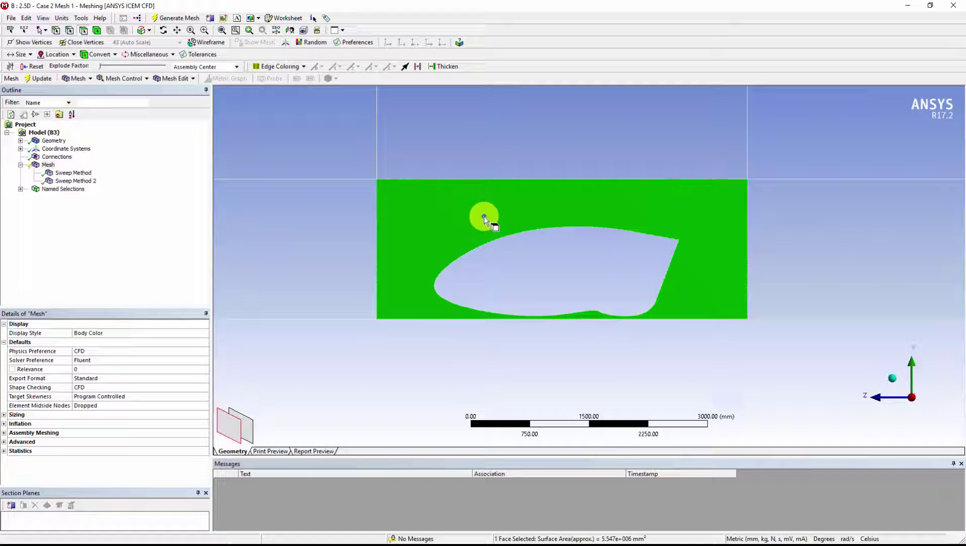
{"action": "right_click", "coordinate": [484, 216]}
{"action": "left_click", "coordinate": [684, 229]}
{"action": "left_click", "coordinate": [75, 378]}
{"action": "type", "text": "200"}
{"action": "left_click", "coordinate": [466, 233]}
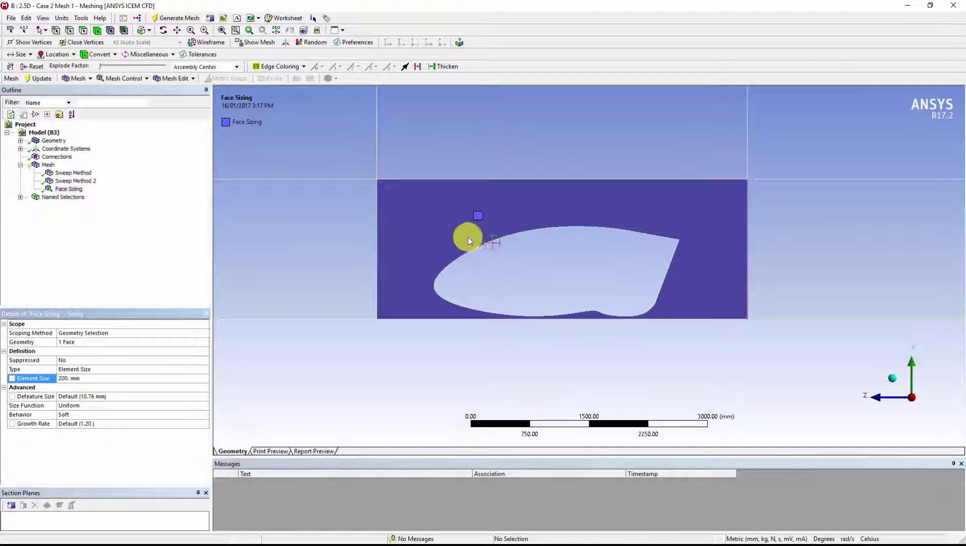
{"action": "right_click", "coordinate": [439, 214]}
{"action": "key", "text": "Escape"}
Step: Add a 100 mm edge sizing on the 12 fairing outline edges
{"action": "left_click", "coordinate": [50, 165]}
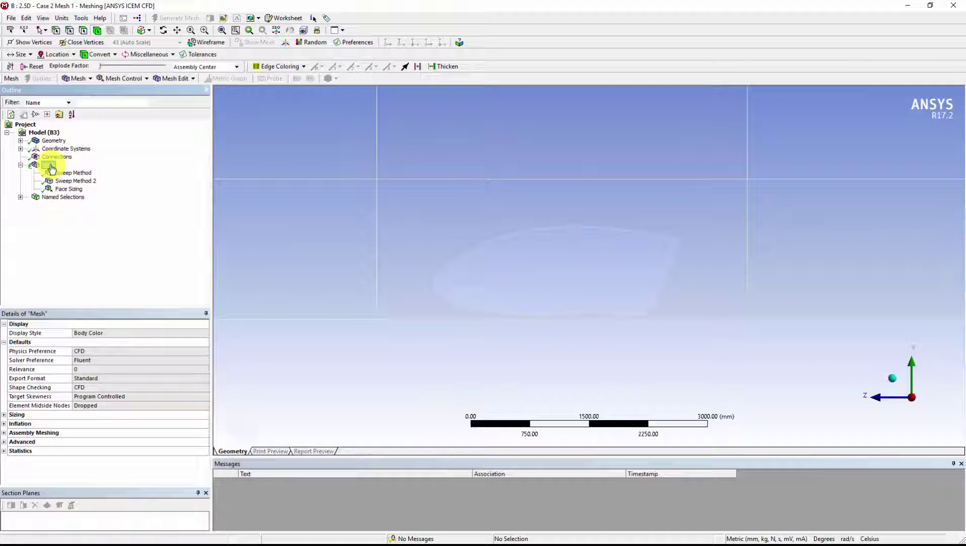
{"action": "middle_click_drag", "start_coordinate": [608, 309], "coordinate": [550, 255], "text": "ctrl"}
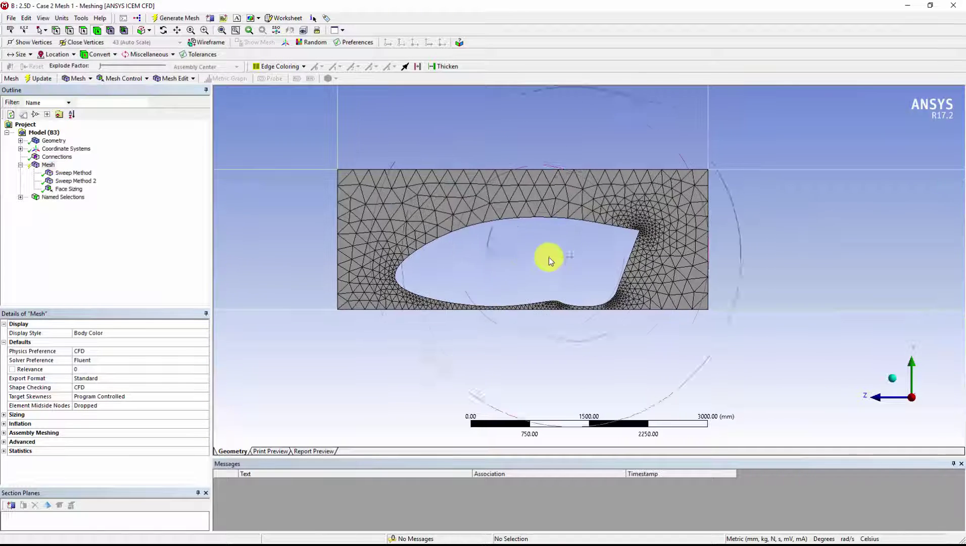
{"action": "right_click", "coordinate": [522, 248]}
{"action": "left_click", "coordinate": [679, 268]}
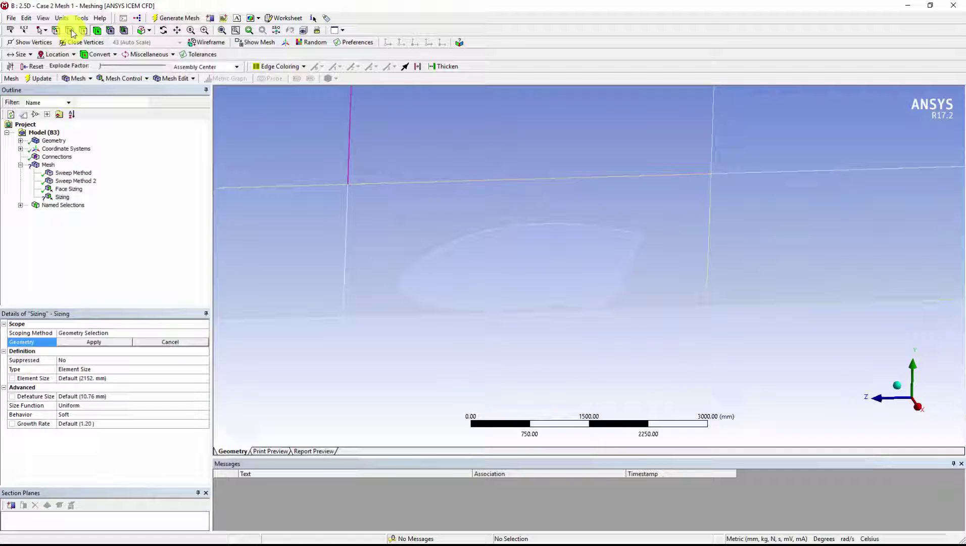
{"action": "middle_click_drag", "start_coordinate": [455, 202], "coordinate": [520, 233]}
{"action": "scroll", "coordinate": [822, 252], "scroll_direction": "up", "scroll_amount": 5}
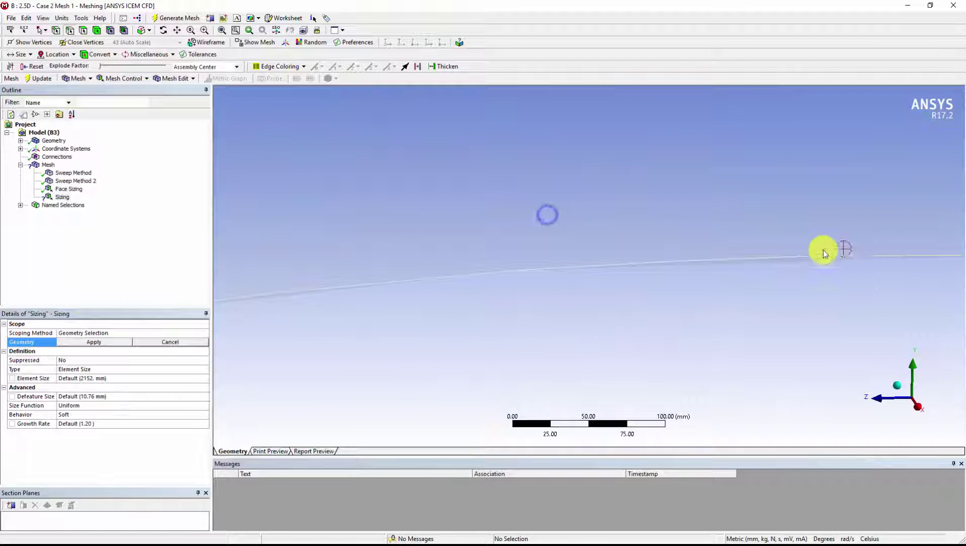
{"action": "left_click", "coordinate": [847, 259]}
{"action": "scroll", "coordinate": [673, 358], "scroll_direction": "down", "scroll_amount": 3}
{"action": "scroll", "coordinate": [673, 357], "scroll_direction": "down", "scroll_amount": 3}
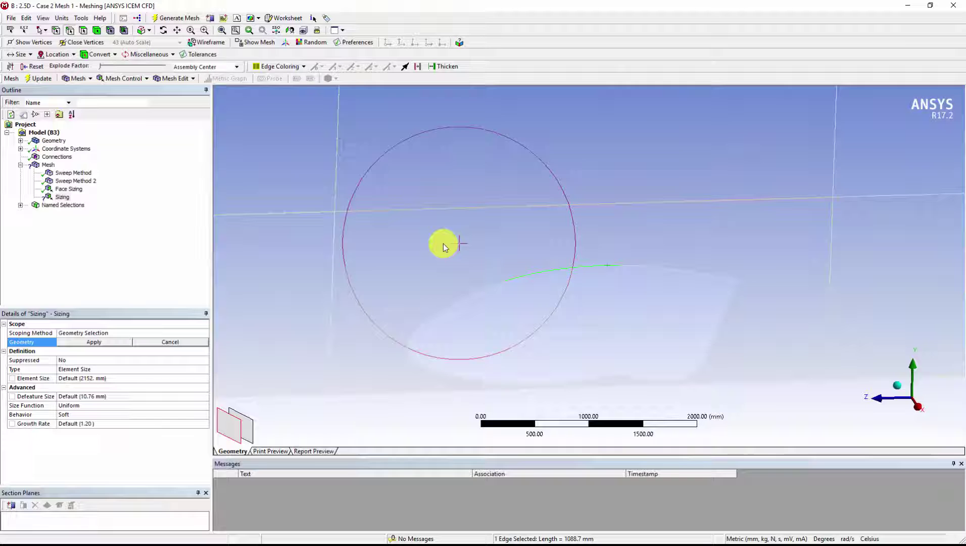
{"action": "key", "text": "ctrl+a"}
{"action": "right_click", "coordinate": [650, 309]}
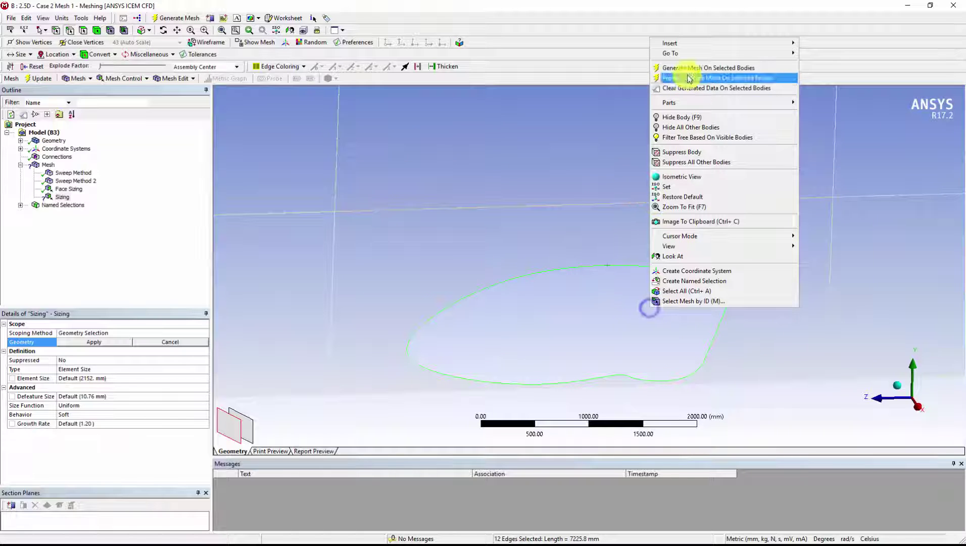
{"action": "left_click", "coordinate": [88, 342]}
{"action": "left_click", "coordinate": [101, 378]}
{"action": "type", "text": "100"}
{"action": "key", "text": "Return"}
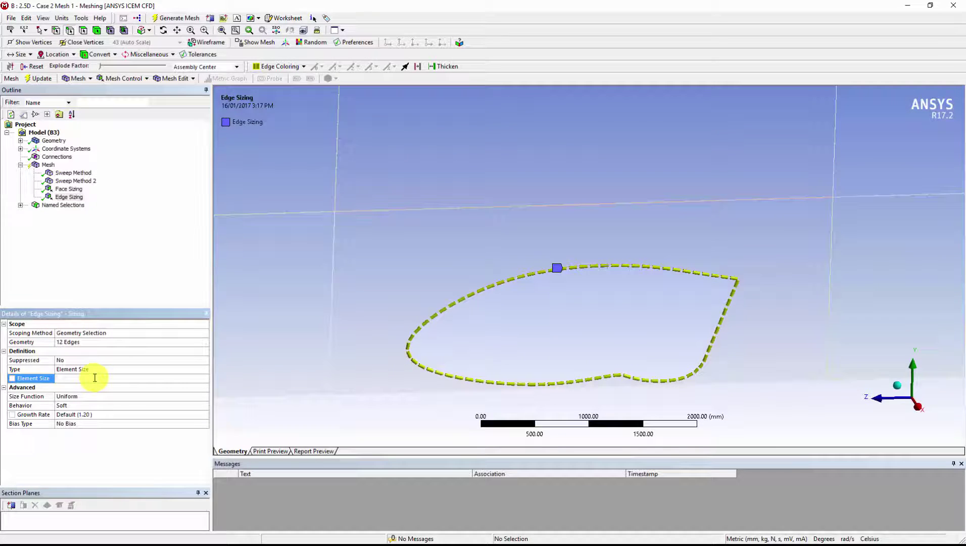
Step: View the domain along X and select the fluid body for meshing
{"action": "left_click", "coordinate": [911, 408]}
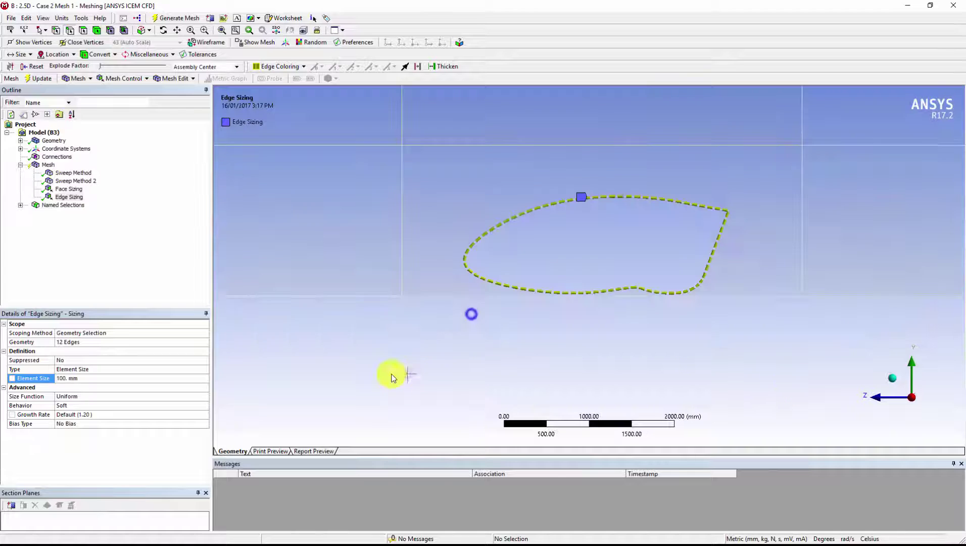
{"action": "left_click", "coordinate": [97, 30]}
{"action": "left_click", "coordinate": [418, 193]}
{"action": "left_click", "coordinate": [41, 165]}
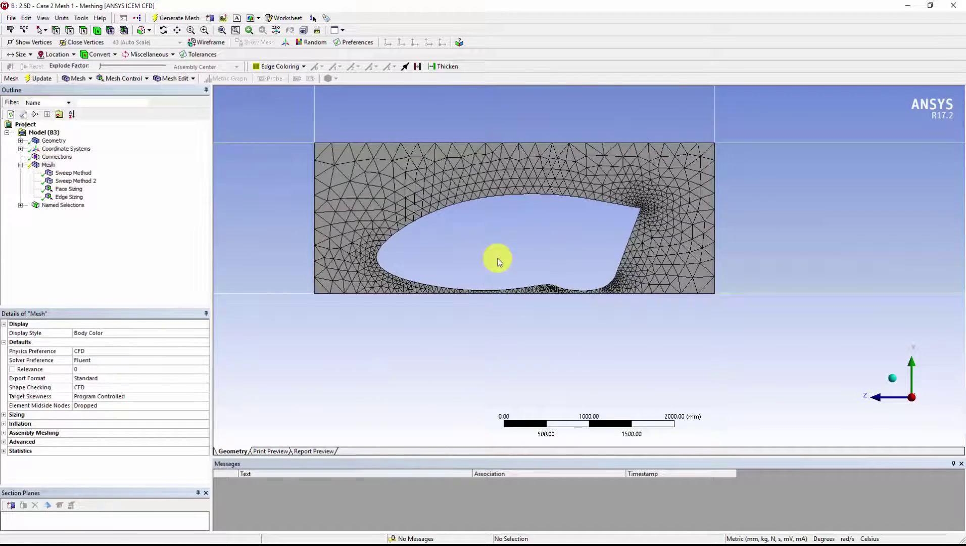
Step: Insert an inflation control scoped to the fluid face
{"action": "scroll", "coordinate": [496, 259], "scroll_direction": "up", "scroll_amount": 5}
{"action": "middle_click_drag", "start_coordinate": [384, 313], "coordinate": [425, 297], "text": "ctrl"}
{"action": "scroll", "coordinate": [722, 278], "scroll_direction": "down", "scroll_amount": 2}
{"action": "scroll", "coordinate": [589, 270], "scroll_direction": "down", "scroll_amount": 2}
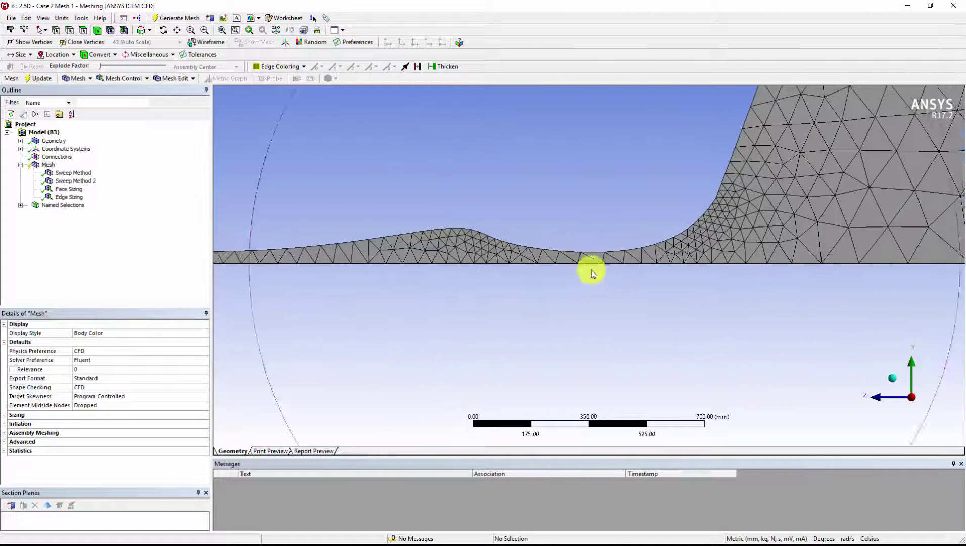
{"action": "scroll", "coordinate": [556, 226], "scroll_direction": "down", "scroll_amount": 3}
{"action": "scroll", "coordinate": [573, 228], "scroll_direction": "up", "scroll_amount": 1}
{"action": "right_click", "coordinate": [564, 246]}
{"action": "mouse_move", "coordinate": [626, 251]}
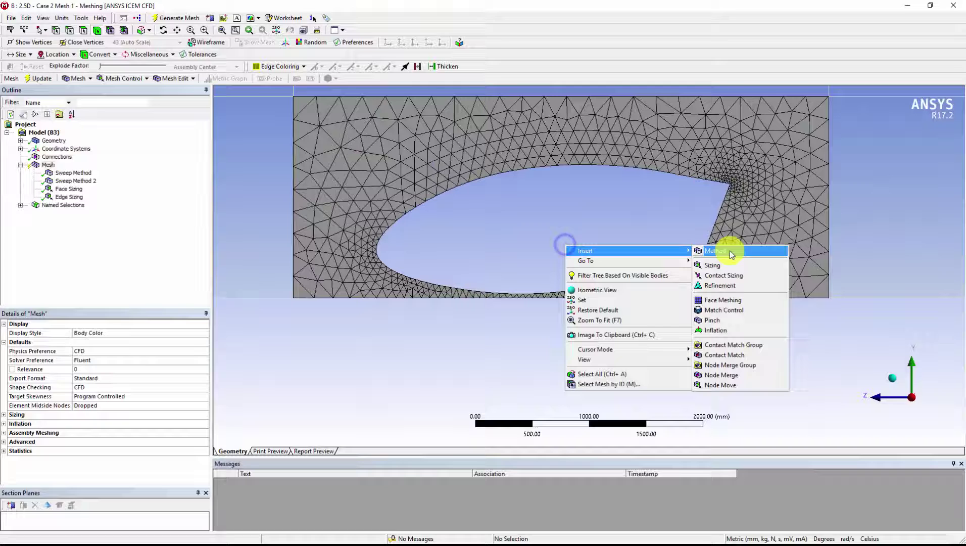
{"action": "left_click", "coordinate": [715, 330]}
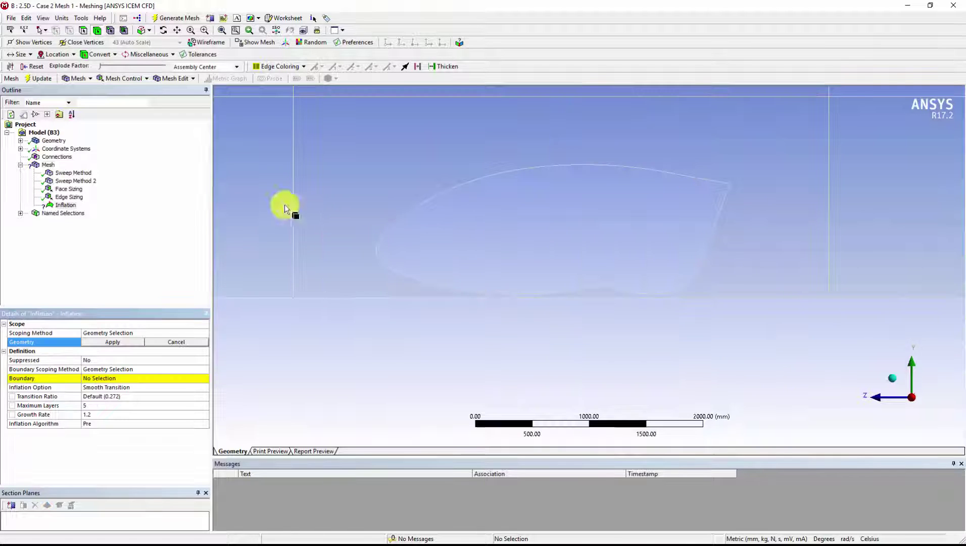
{"action": "left_click", "coordinate": [308, 202]}
{"action": "left_click", "coordinate": [90, 31]}
{"action": "left_click", "coordinate": [315, 161]}
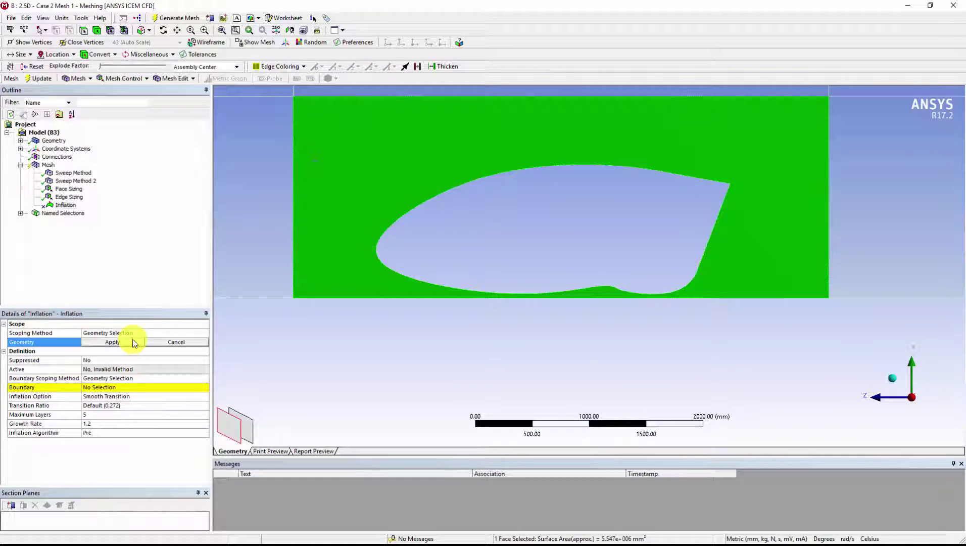
{"action": "left_click", "coordinate": [112, 341]}
Step: Set the bottom ground edge as inflation boundary with transition ratio 0.1
{"action": "left_click", "coordinate": [101, 387]}
{"action": "left_click", "coordinate": [399, 298]}
{"action": "left_click", "coordinate": [109, 378]}
{"action": "left_click", "coordinate": [135, 398]}
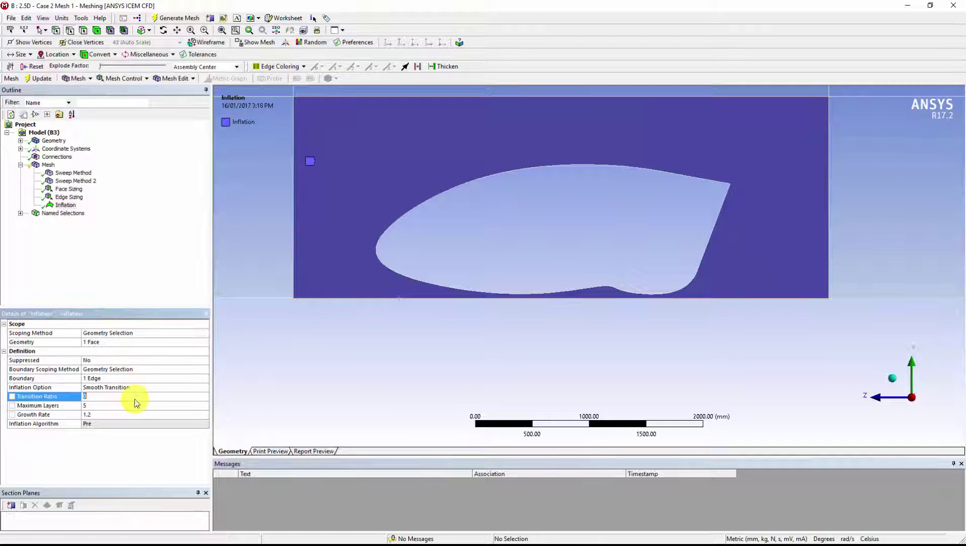
{"action": "type", "text": ".1"}
Step: Generate the mesh on the selected fluid body to create the inflation layers
{"action": "right_click", "coordinate": [322, 160]}
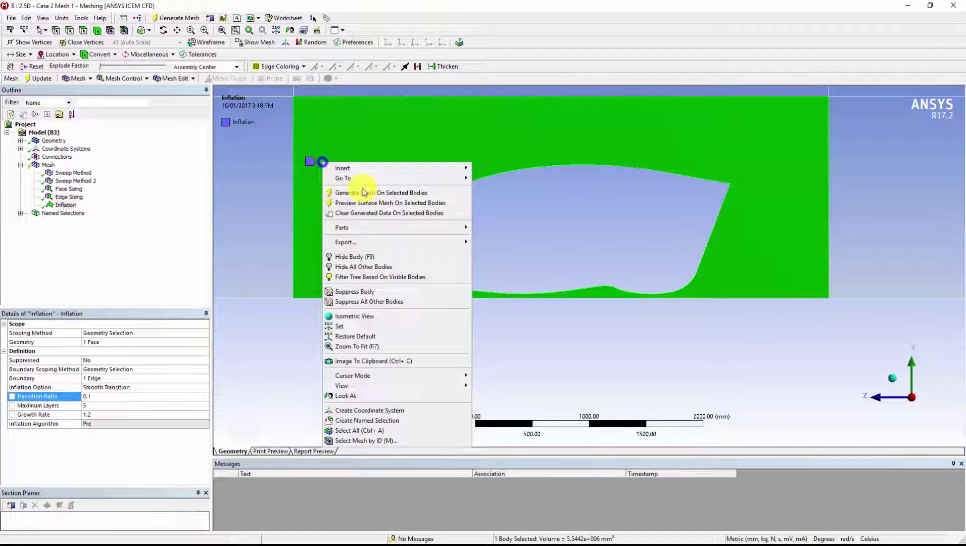
{"action": "left_click", "coordinate": [366, 192]}
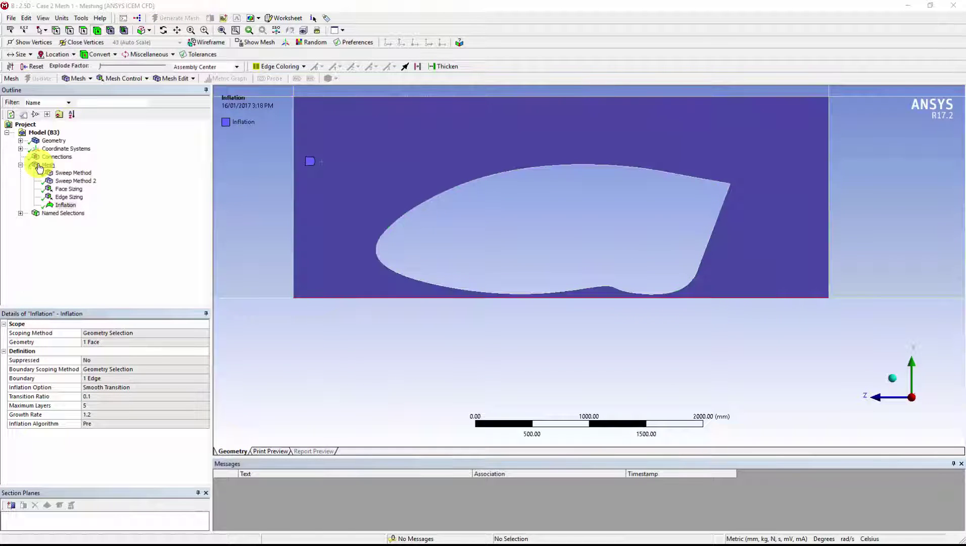
{"action": "scroll", "coordinate": [537, 328], "scroll_direction": "up", "scroll_amount": 5}
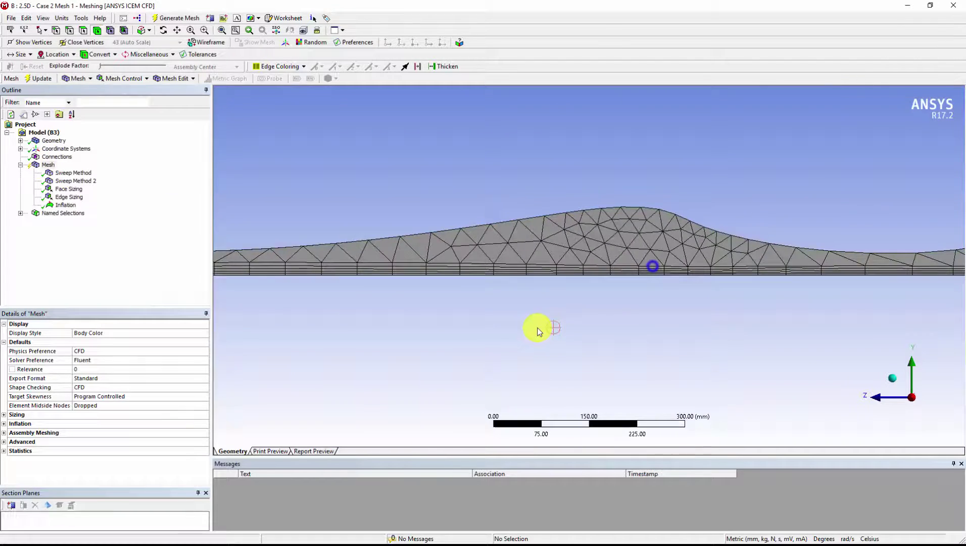
{"action": "scroll", "coordinate": [584, 364], "scroll_direction": "up", "scroll_amount": 1}
{"action": "scroll", "coordinate": [584, 364], "scroll_direction": "down", "scroll_amount": 3}
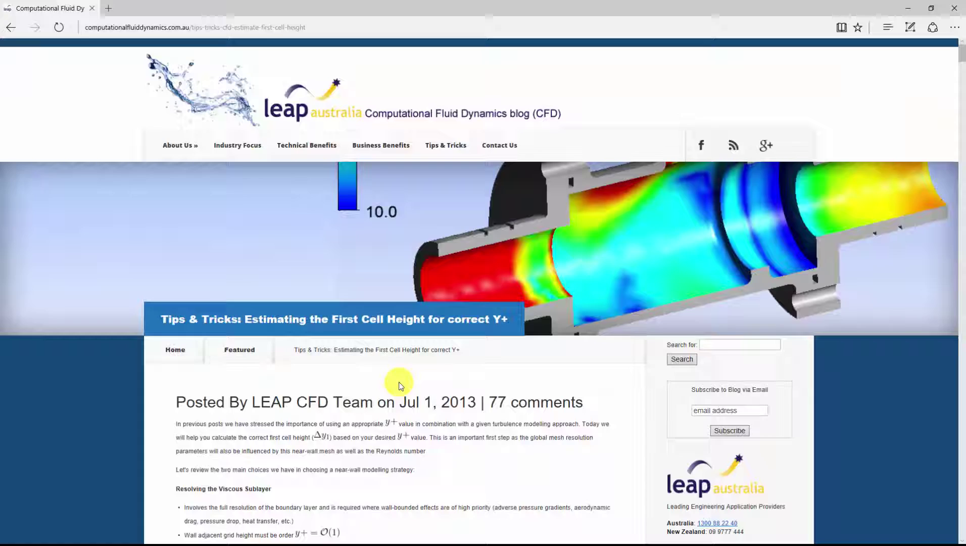
Step: Estimate first cell height for 40 m/s and 3 m length (6.44016 mm), then minimize the browser
{"action": "scroll", "coordinate": [399, 320], "scroll_direction": "down", "scroll_amount": 10}
{"action": "scroll", "coordinate": [467, 351], "scroll_direction": "down", "scroll_amount": 6}
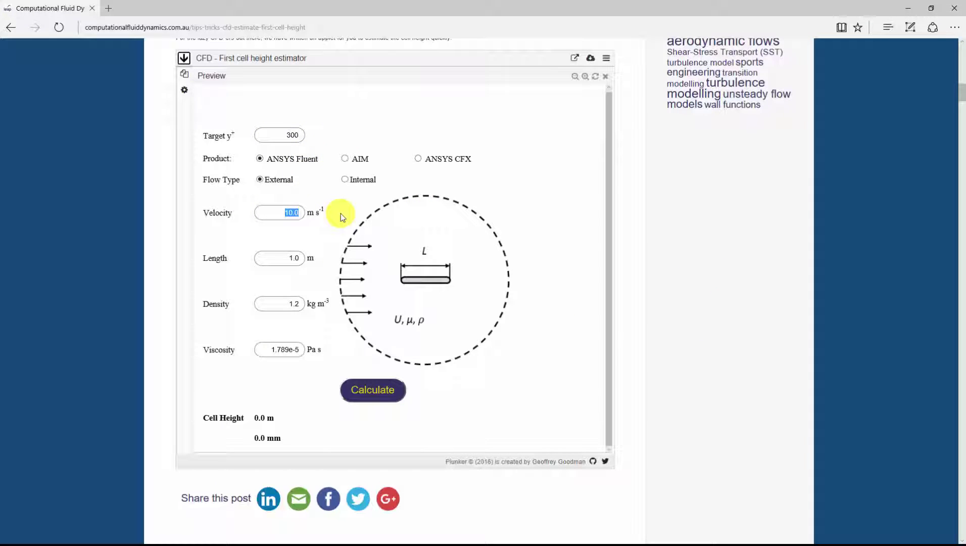
{"action": "type", "text": "40"}
{"action": "key", "text": "Tab"}
{"action": "type", "text": "3"}
{"action": "left_click", "coordinate": [370, 394]}
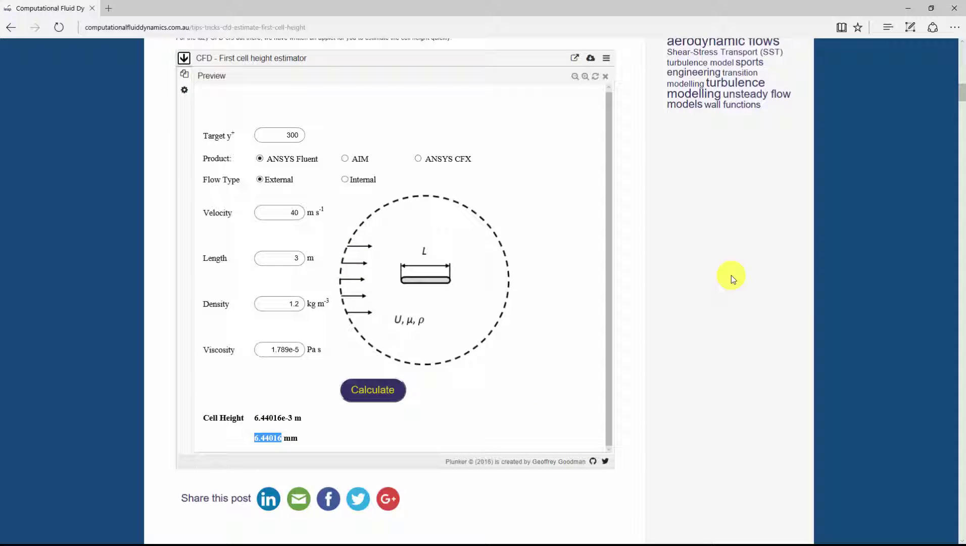
{"action": "left_click", "coordinate": [912, 6]}
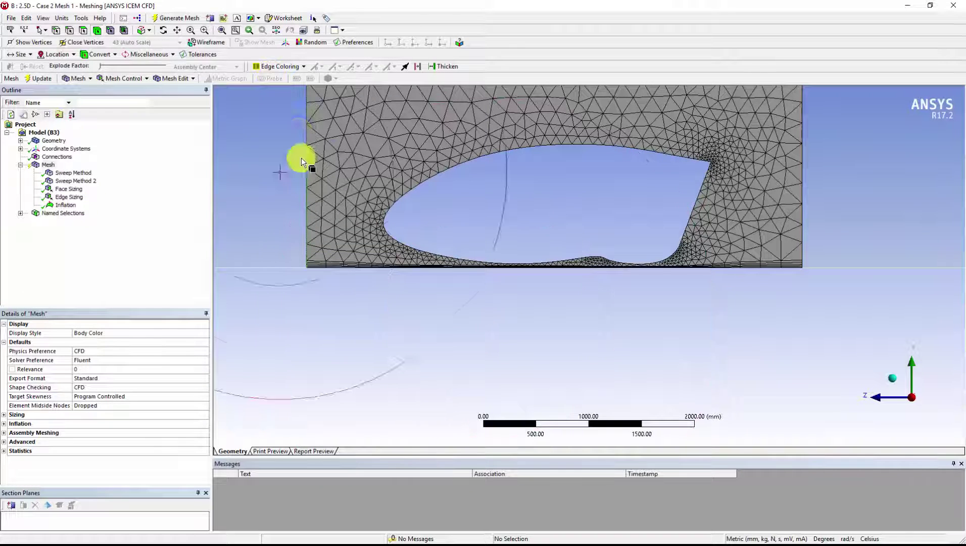
Step: Add a second inflation on the fluid face bounded by the 12 fairing edges
{"action": "middle_click_drag", "start_coordinate": [301, 158], "coordinate": [338, 151]}
{"action": "left_click", "coordinate": [436, 167]}
{"action": "right_click", "coordinate": [531, 186]}
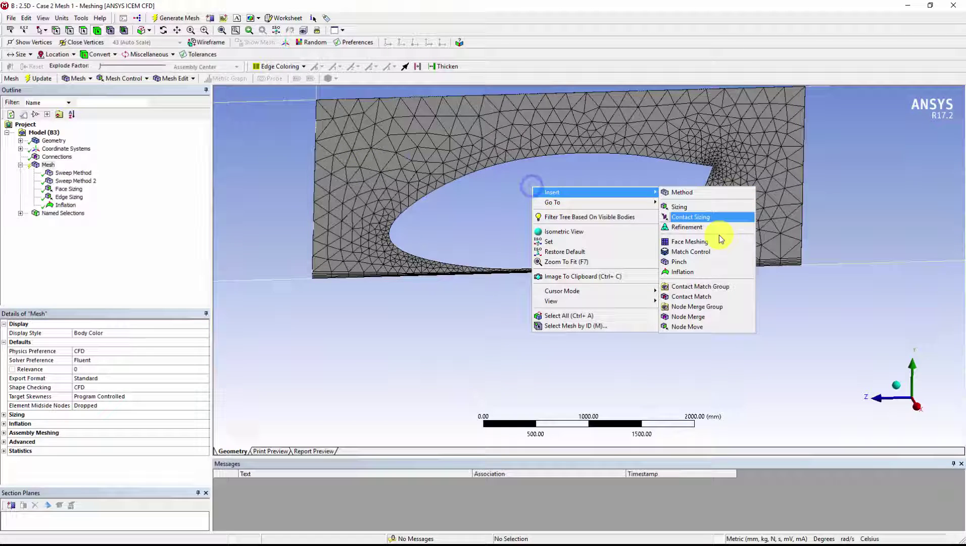
{"action": "left_click", "coordinate": [682, 272]}
{"action": "left_click", "coordinate": [436, 146]}
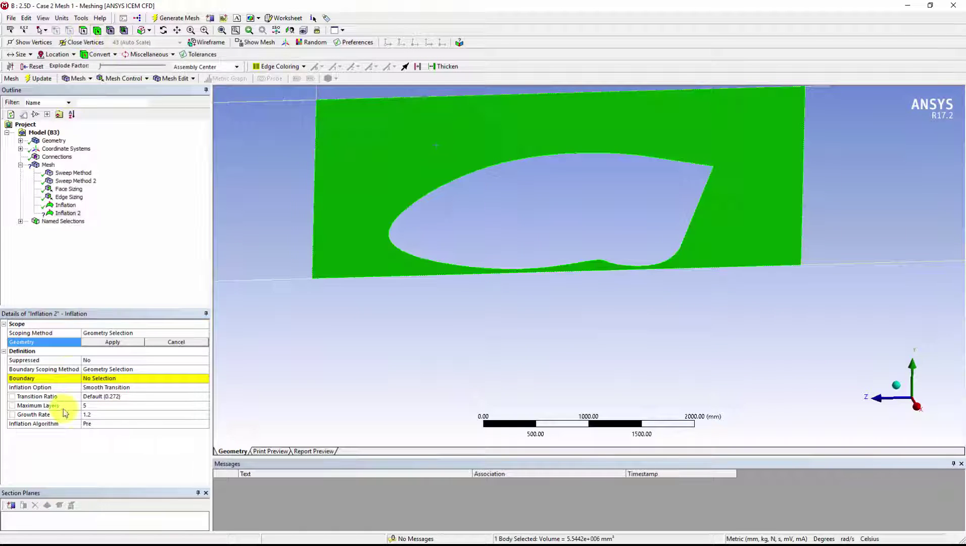
{"action": "left_click", "coordinate": [356, 155]}
{"action": "left_click", "coordinate": [112, 341]}
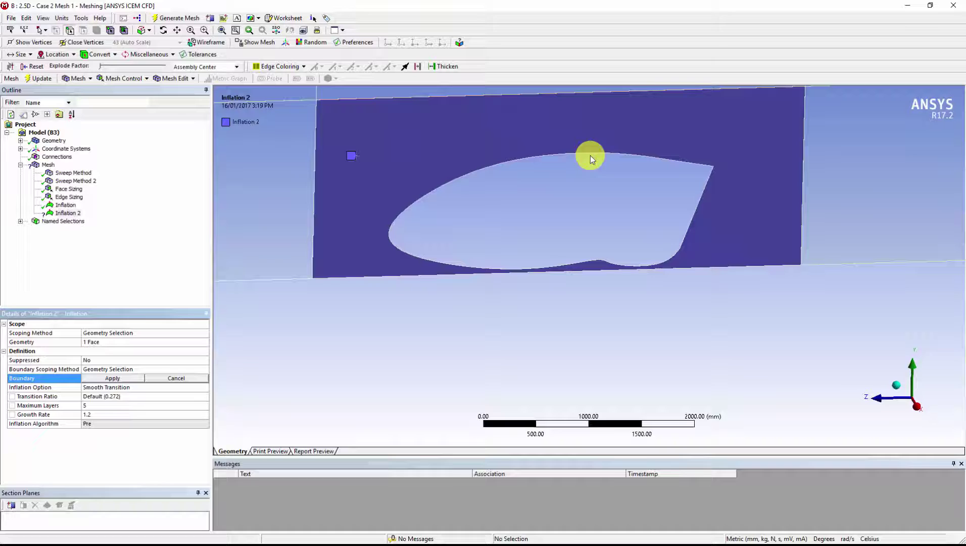
{"action": "left_click", "coordinate": [590, 166]}
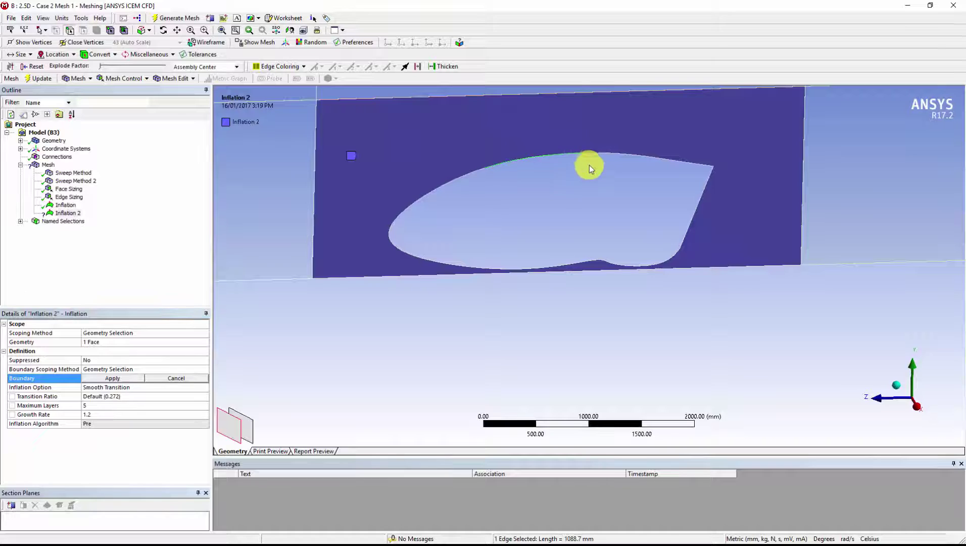
{"action": "left_click", "coordinate": [123, 379]}
Step: Set Inflation 2 to 6 mm first layer thickness, 5 layers, 1.2 growth rate
{"action": "left_click", "coordinate": [204, 387]}
{"action": "left_click", "coordinate": [191, 401]}
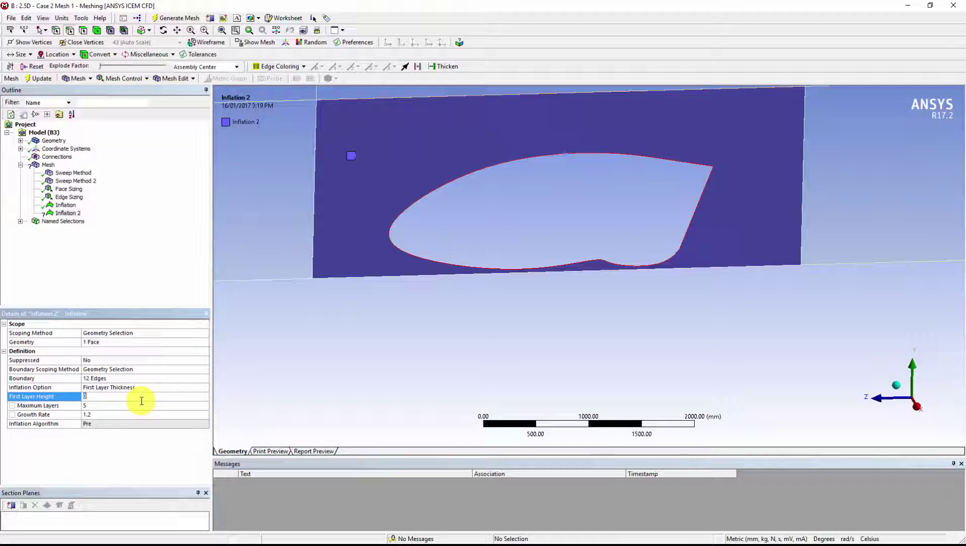
{"action": "left_click", "coordinate": [123, 405]}
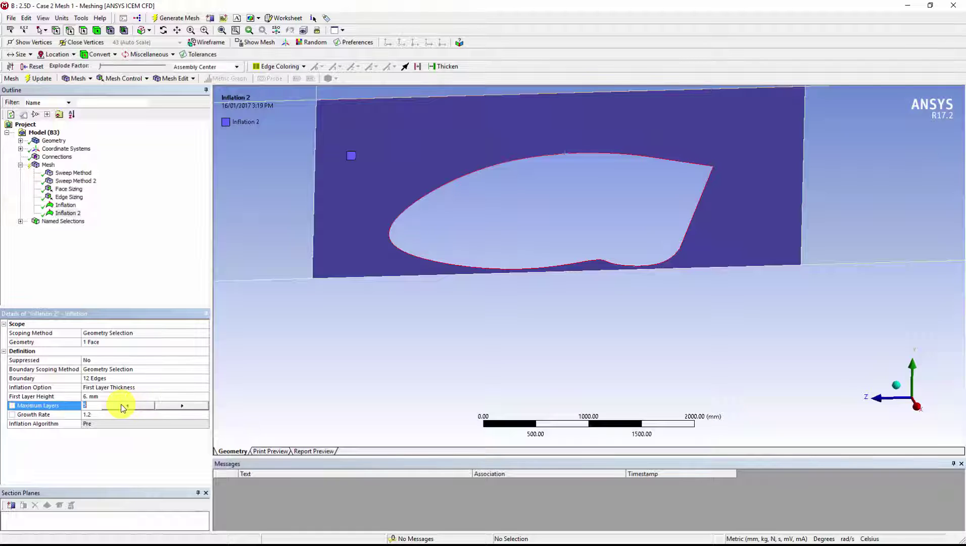
{"action": "key", "text": "Return"}
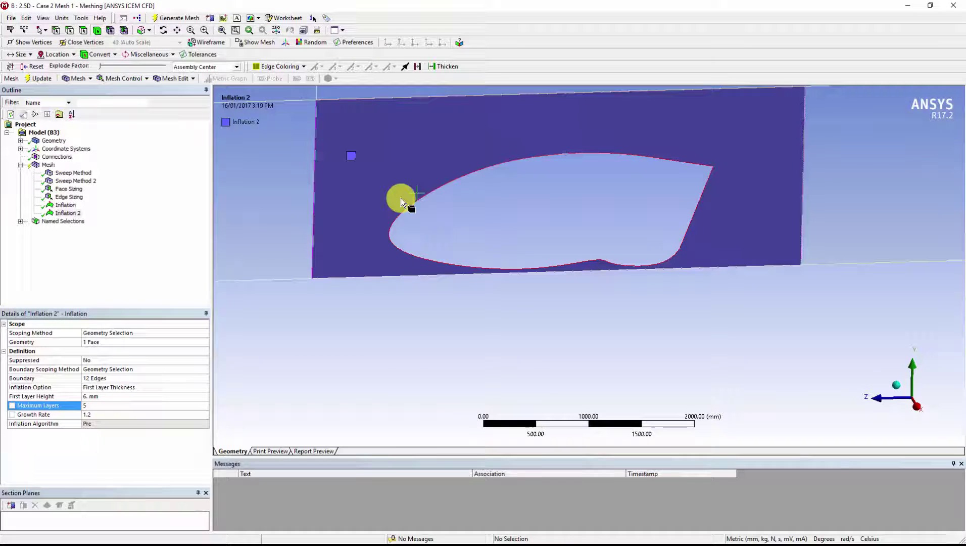
Step: Regenerate the mesh and zoom in to inspect the inflation layers around the fairing
{"action": "right_click", "coordinate": [401, 198]}
{"action": "left_click", "coordinate": [436, 205]}
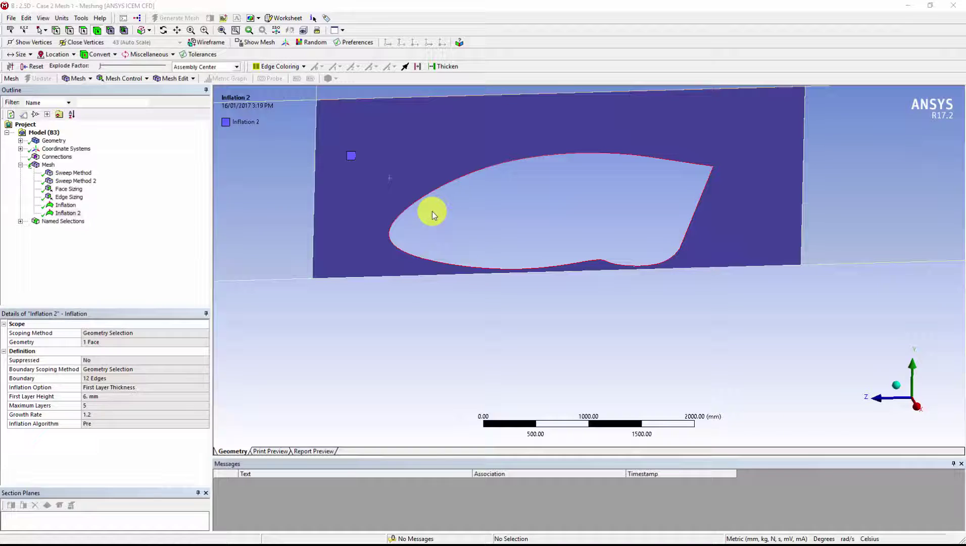
{"action": "left_click", "coordinate": [46, 165]}
{"action": "scroll", "coordinate": [622, 280], "scroll_direction": "up", "scroll_amount": 10}
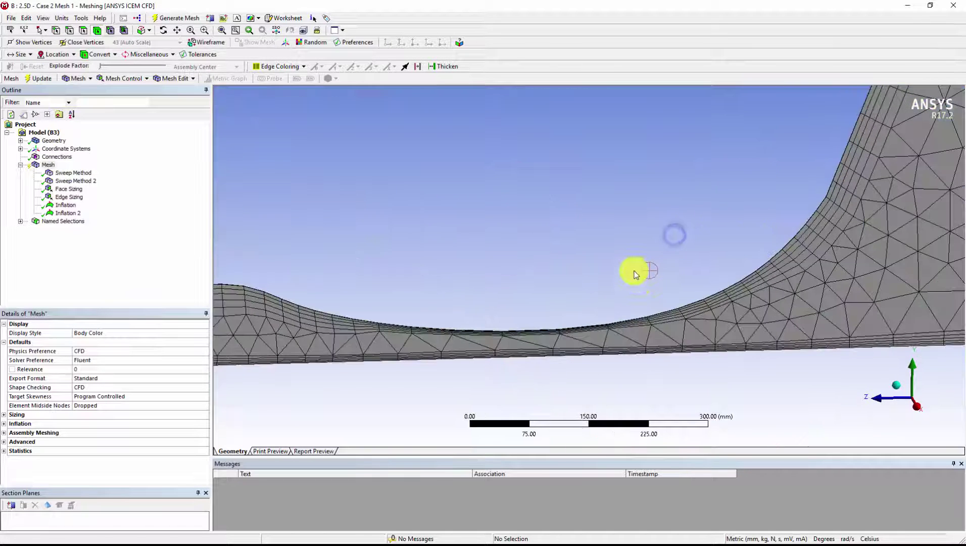
{"action": "scroll", "coordinate": [607, 247], "scroll_direction": "up", "scroll_amount": 3}
{"action": "scroll", "coordinate": [578, 226], "scroll_direction": "down", "scroll_amount": 5}
{"action": "left_click", "coordinate": [917, 407]}
{"action": "scroll", "coordinate": [410, 345], "scroll_direction": "up", "scroll_amount": 5}
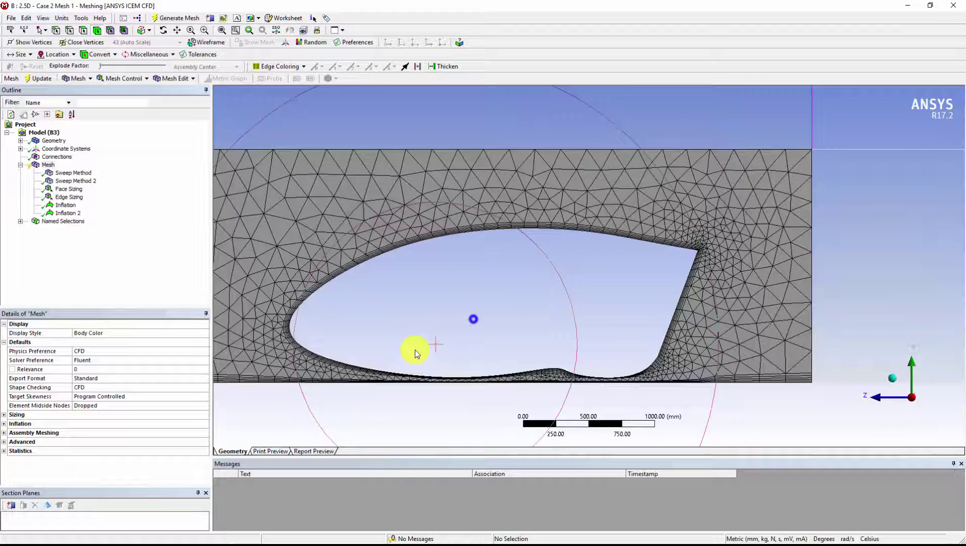
{"action": "scroll", "coordinate": [384, 371], "scroll_direction": "down", "scroll_amount": 1}
{"action": "scroll", "coordinate": [535, 371], "scroll_direction": "up", "scroll_amount": 3}
{"action": "scroll", "coordinate": [602, 387], "scroll_direction": "up", "scroll_amount": 2}
{"action": "scroll", "coordinate": [603, 387], "scroll_direction": "down", "scroll_amount": 4}
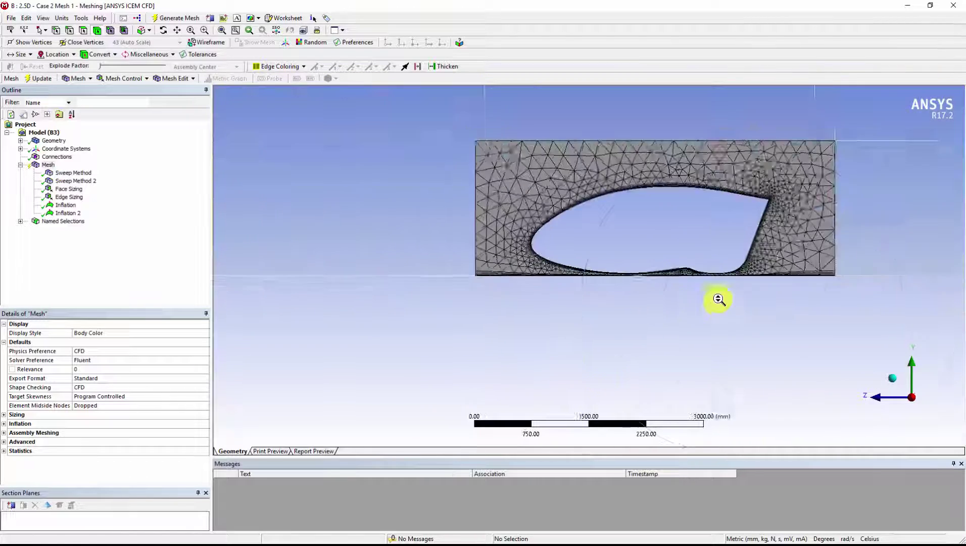
{"action": "scroll", "coordinate": [718, 297], "scroll_direction": "down", "scroll_amount": 1}
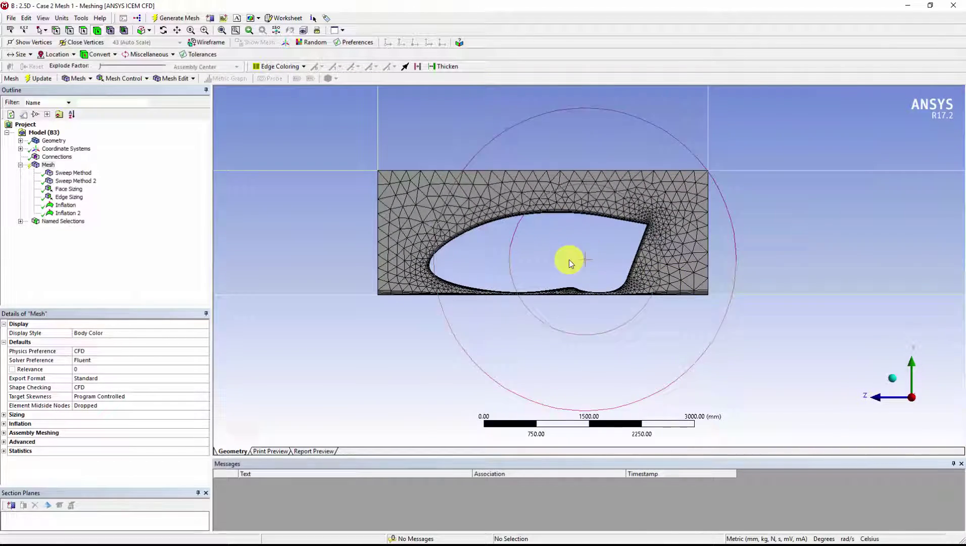
Step: Sketch a thin rectangle along the fairing's underside on a new YZPlane sketch
{"action": "left_click", "coordinate": [957, 7]}
{"action": "left_click", "coordinate": [890, 459]}
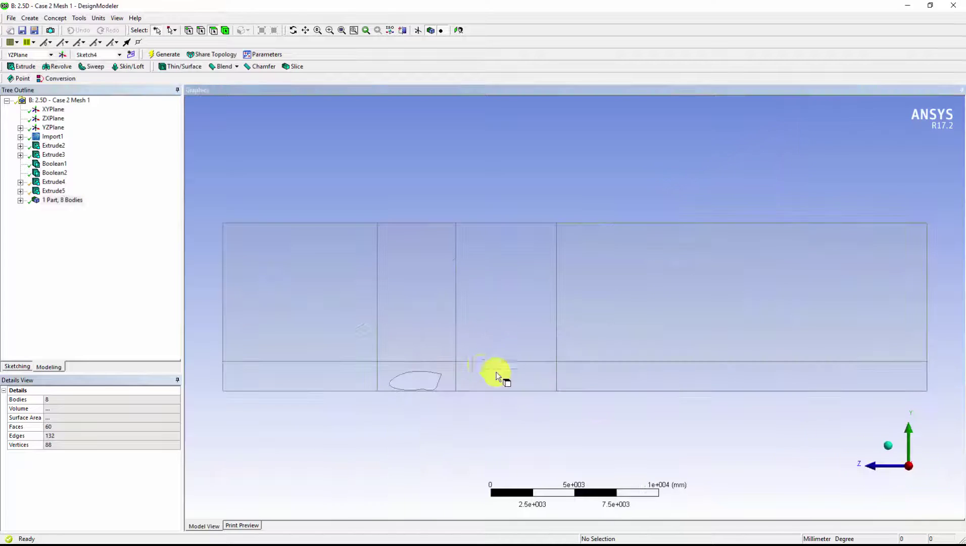
{"action": "scroll", "coordinate": [454, 379], "scroll_direction": "up", "scroll_amount": 5}
{"action": "left_click", "coordinate": [47, 128]}
{"action": "left_click", "coordinate": [131, 54]}
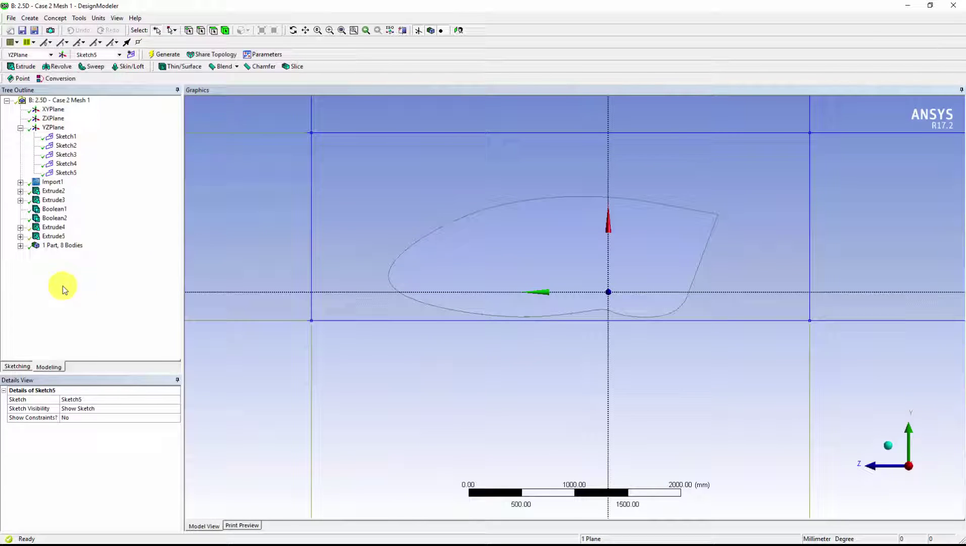
{"action": "left_click", "coordinate": [23, 367]}
{"action": "left_click", "coordinate": [43, 158]}
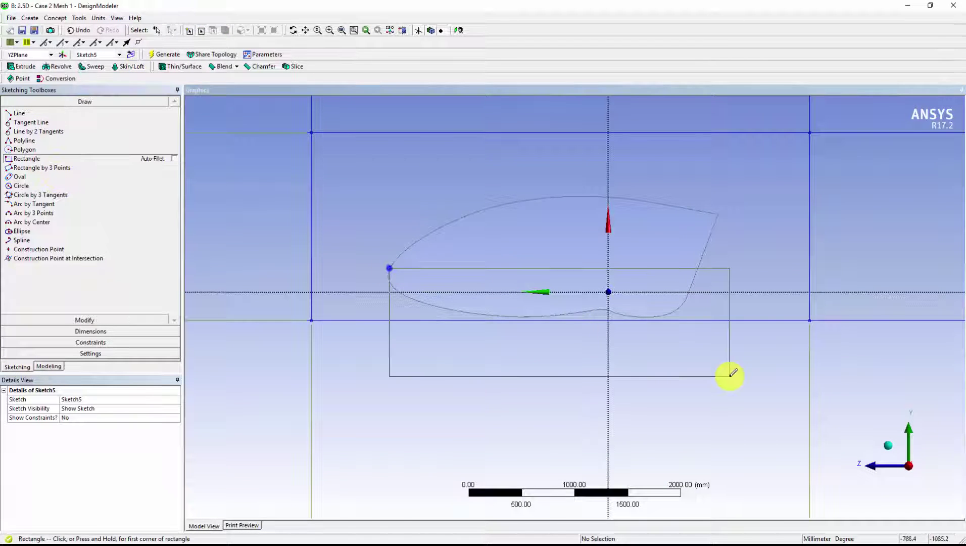
{"action": "right_click_drag", "start_coordinate": [388, 267], "coordinate": [735, 375]}
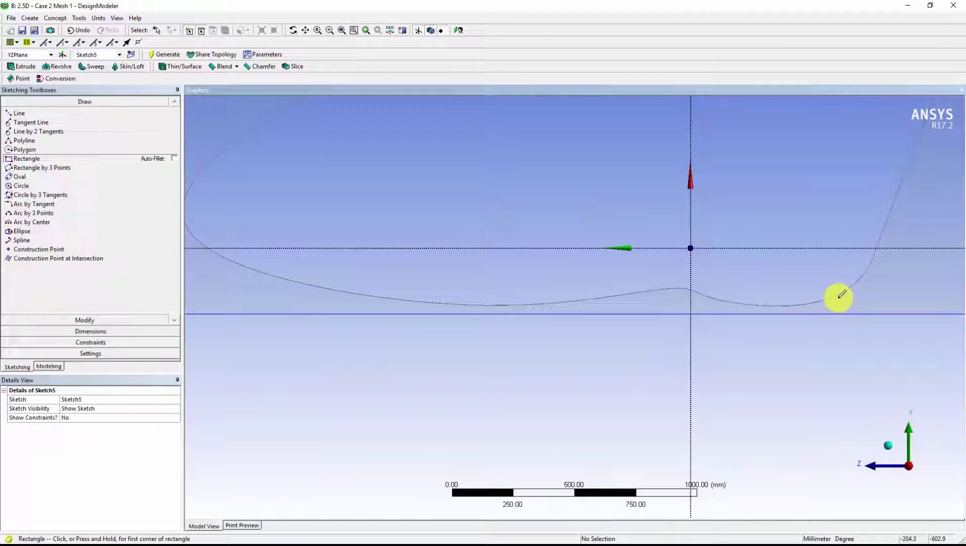
{"action": "left_click", "coordinate": [311, 284]}
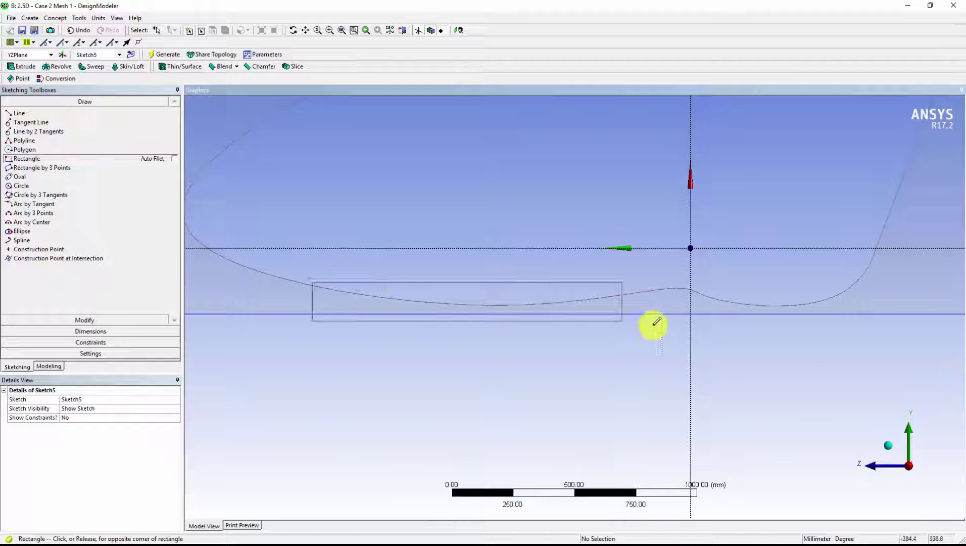
{"action": "left_click", "coordinate": [854, 322]}
Step: Extrude Sketch5 30 mm as a frozen body, generating Extrude6
{"action": "left_click", "coordinate": [22, 66]}
{"action": "left_click", "coordinate": [81, 411]}
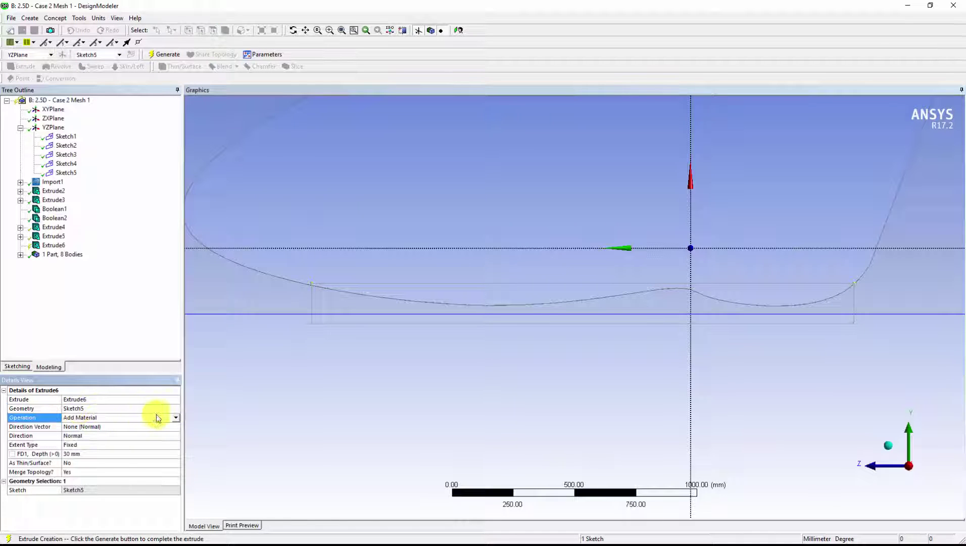
{"action": "left_click", "coordinate": [176, 418]}
{"action": "left_click", "coordinate": [81, 436]}
{"action": "left_click", "coordinate": [164, 55]}
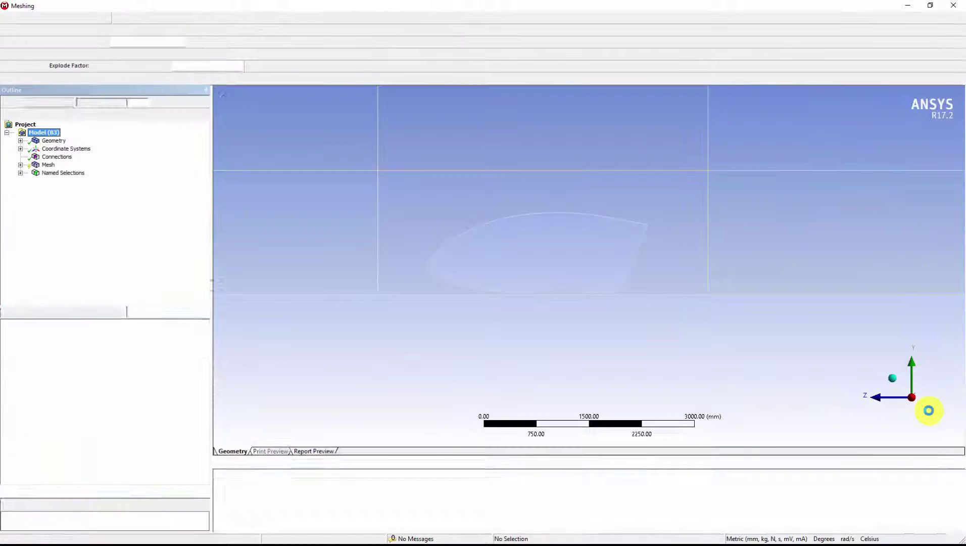
Step: Delete the Contact Region under Connections and start inserting a new mesh sizing
{"action": "left_click", "coordinate": [20, 157]}
{"action": "left_click", "coordinate": [50, 164]}
{"action": "left_click", "coordinate": [80, 173]}
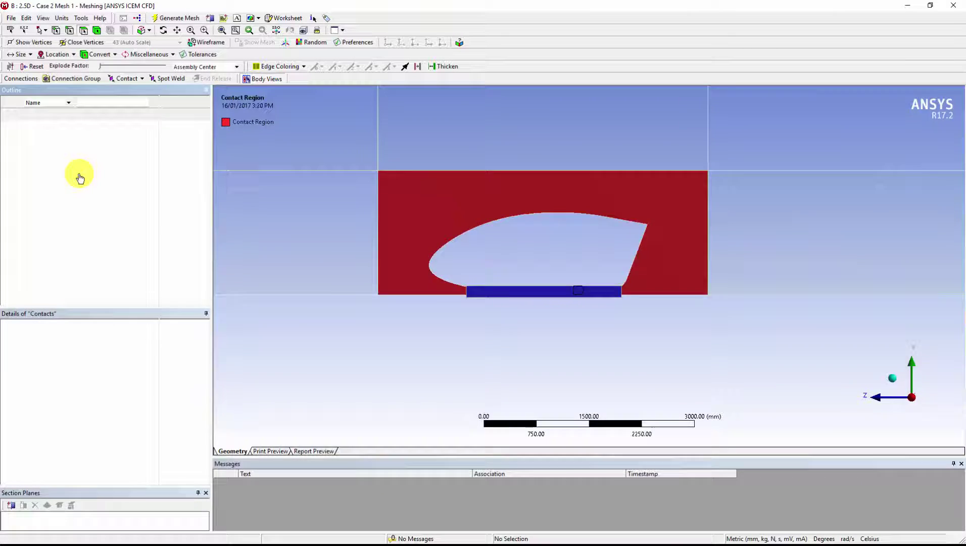
{"action": "key", "text": "Delete"}
{"action": "left_click", "coordinate": [477, 315]}
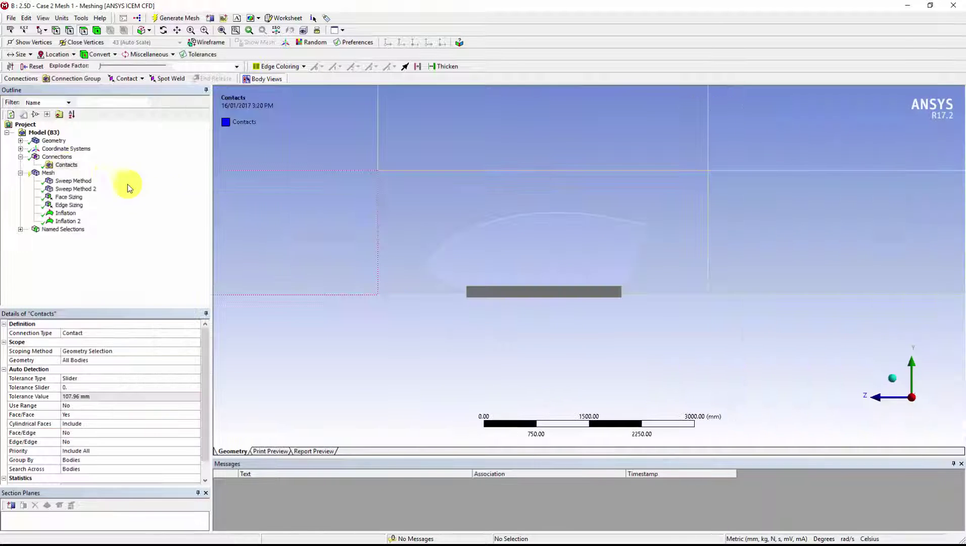
{"action": "left_click", "coordinate": [56, 157]}
{"action": "left_click", "coordinate": [46, 166]}
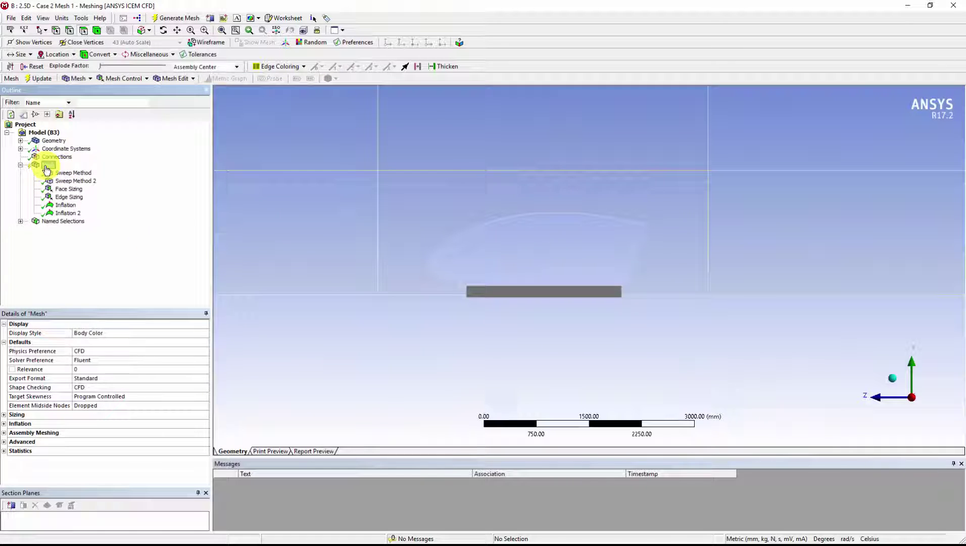
{"action": "right_click", "coordinate": [46, 166]}
Step: Scope Body Sizing to the fluid body as Body of Influence using the underside rectangle, 20 mm
{"action": "left_click", "coordinate": [185, 181]}
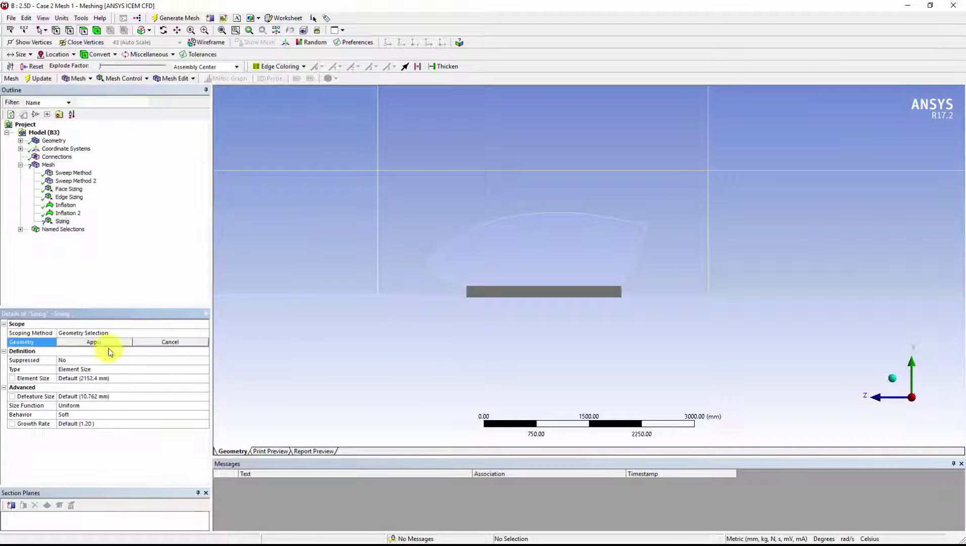
{"action": "left_click", "coordinate": [470, 303]}
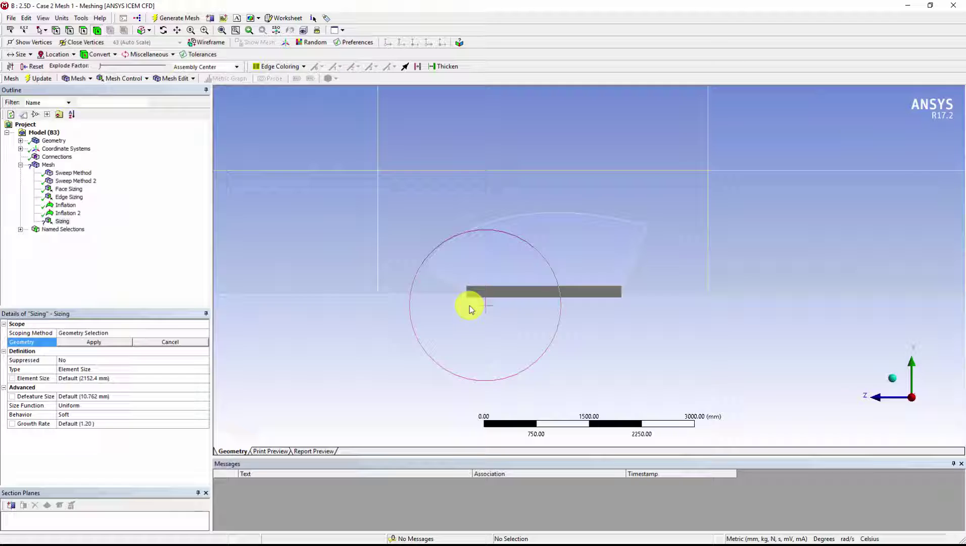
{"action": "left_click", "coordinate": [120, 343]}
{"action": "left_click", "coordinate": [199, 369]}
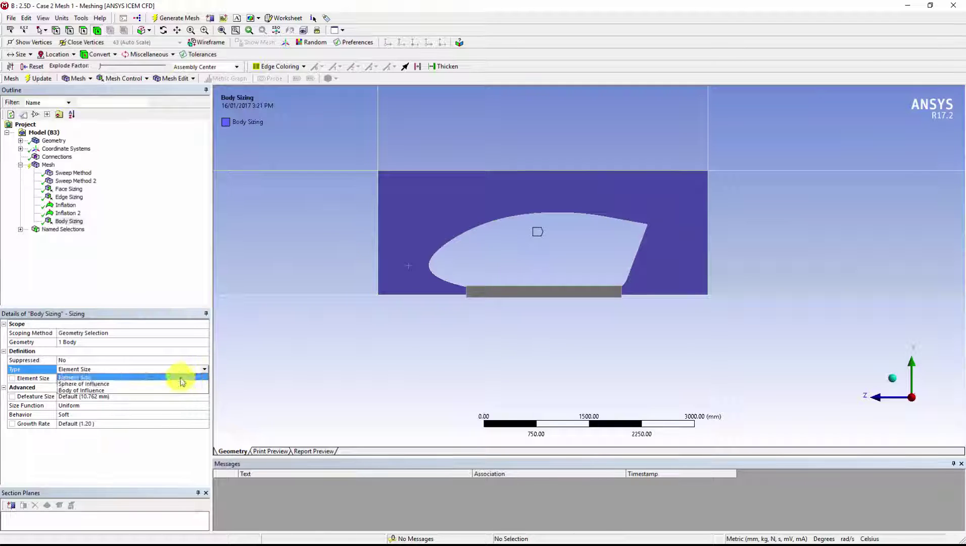
{"action": "left_click", "coordinate": [167, 388]}
{"action": "left_click", "coordinate": [499, 293]}
{"action": "left_click", "coordinate": [103, 378]}
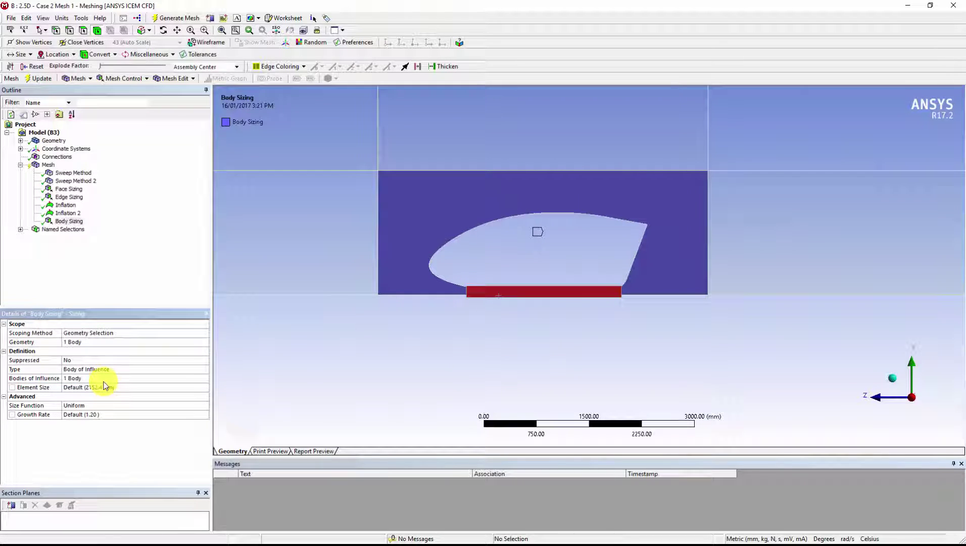
{"action": "right_click", "coordinate": [334, 241]}
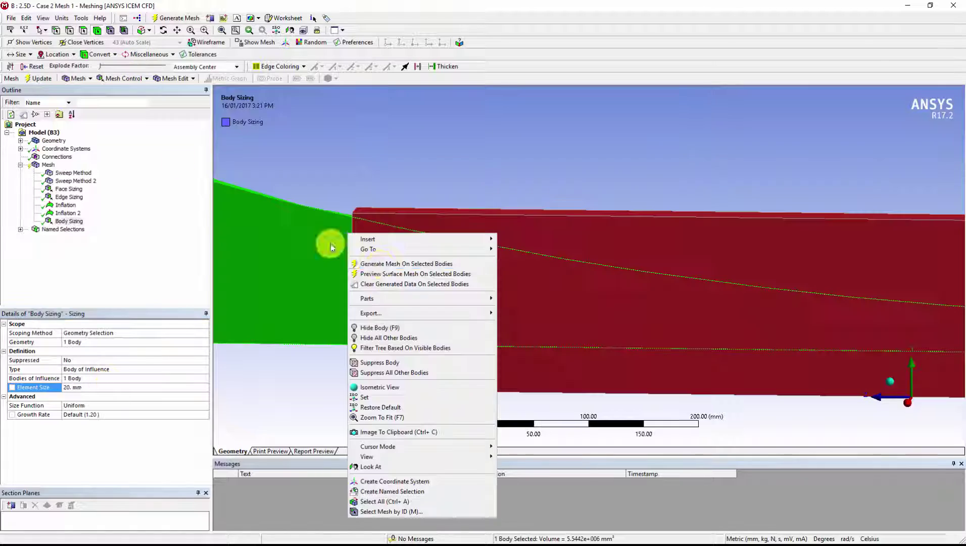
Step: Report Orthogonal Quality in mesh statistics: 2936 elements, minimum 0.30835, average 0.95046
{"action": "left_click", "coordinate": [416, 242]}
{"action": "left_click", "coordinate": [48, 164]}
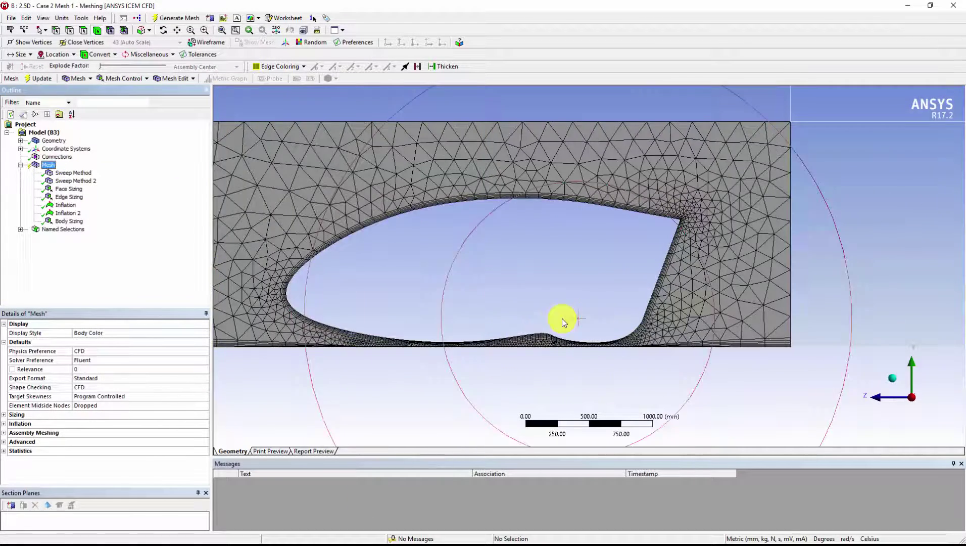
{"action": "scroll", "coordinate": [562, 302], "scroll_direction": "up", "scroll_amount": 5}
{"action": "scroll", "coordinate": [578, 330], "scroll_direction": "down", "scroll_amount": 3}
{"action": "scroll", "coordinate": [544, 277], "scroll_direction": "down", "scroll_amount": 3}
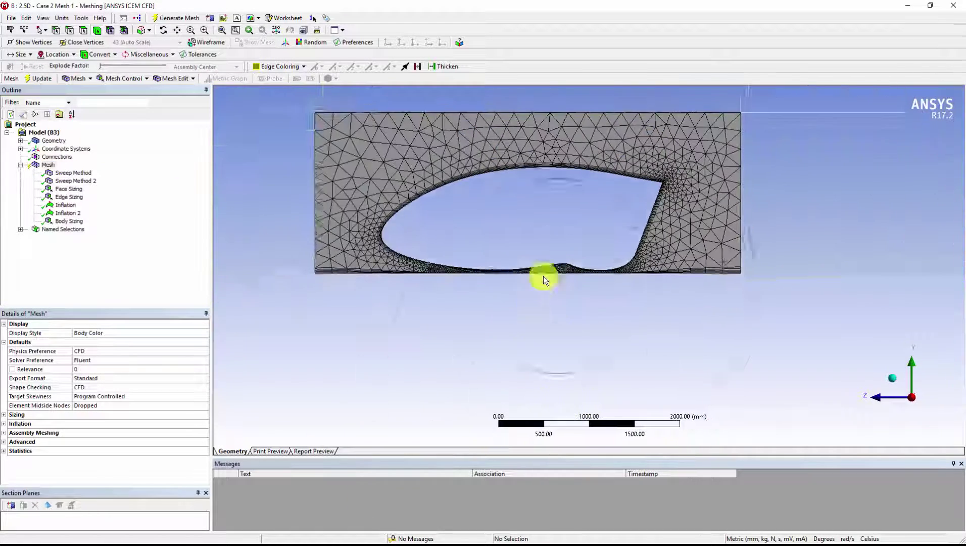
{"action": "left_click", "coordinate": [54, 451]}
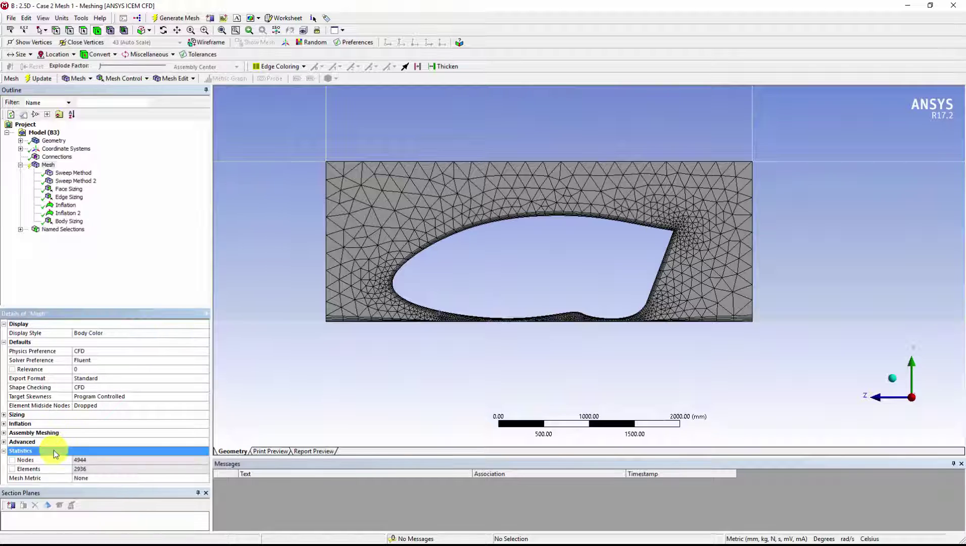
{"action": "left_click", "coordinate": [181, 477]}
{"action": "left_click", "coordinate": [126, 466]}
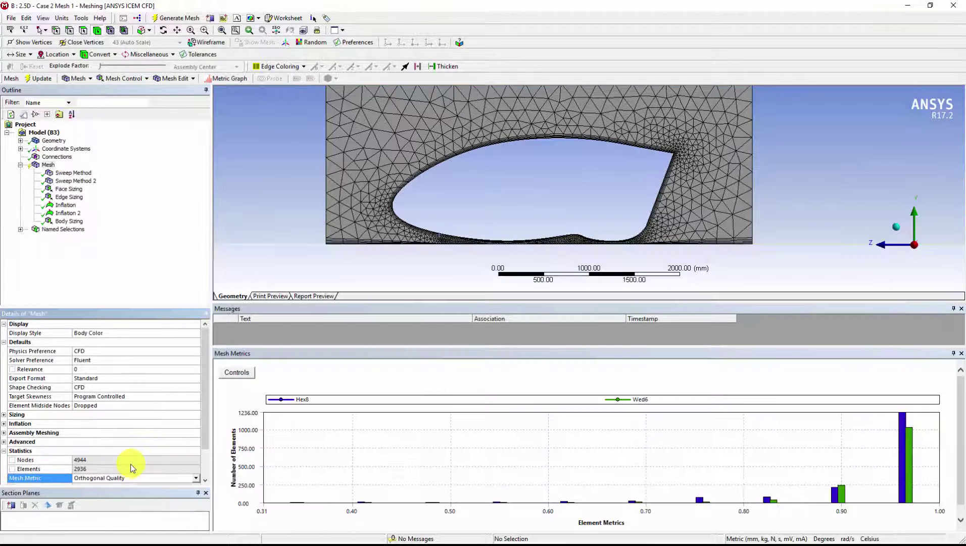
{"action": "left_click", "coordinate": [230, 371]}
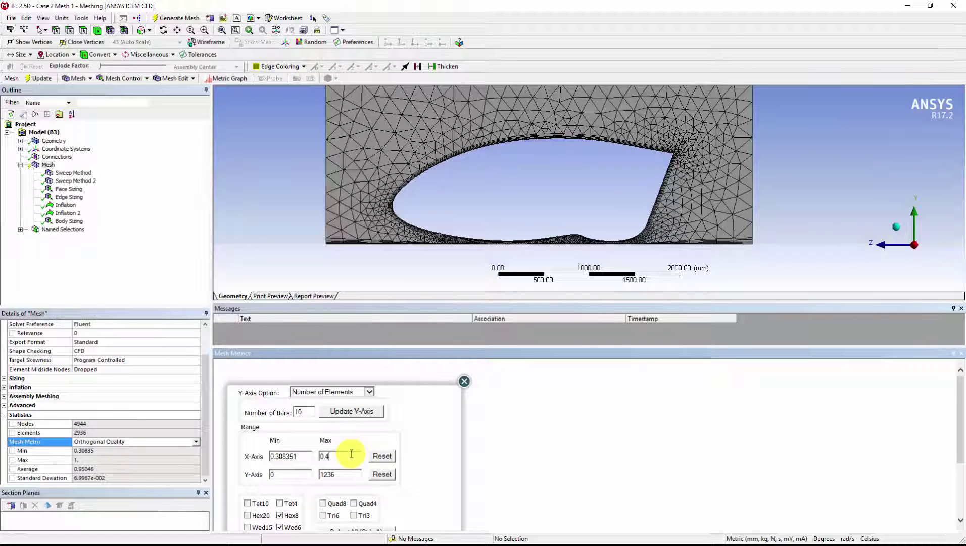
{"action": "left_click", "coordinate": [832, 460]}
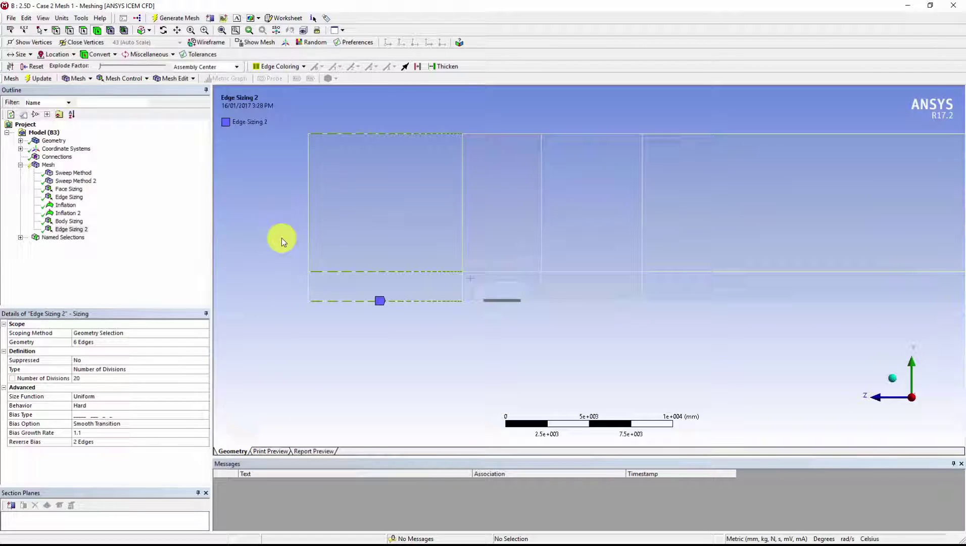
Step: Review the Sweep Method 2 free face mesh type setting
{"action": "left_click", "coordinate": [42, 166]}
{"action": "left_click", "coordinate": [76, 180]}
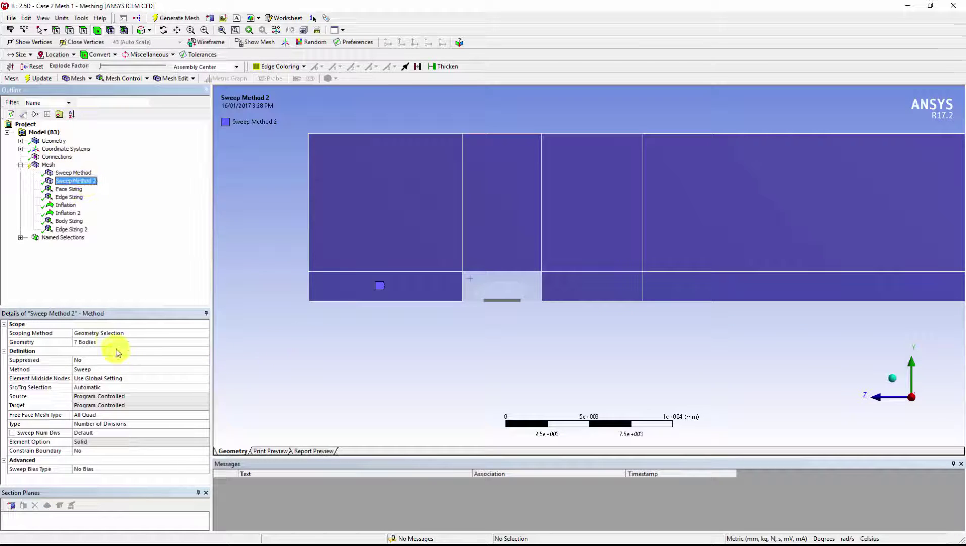
{"action": "left_click", "coordinate": [106, 415]}
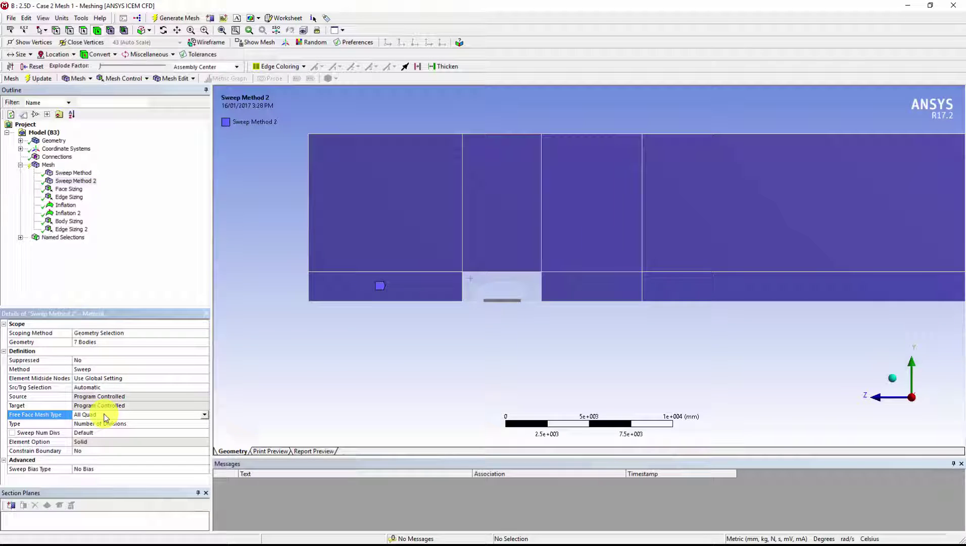
{"action": "left_click", "coordinate": [48, 164]}
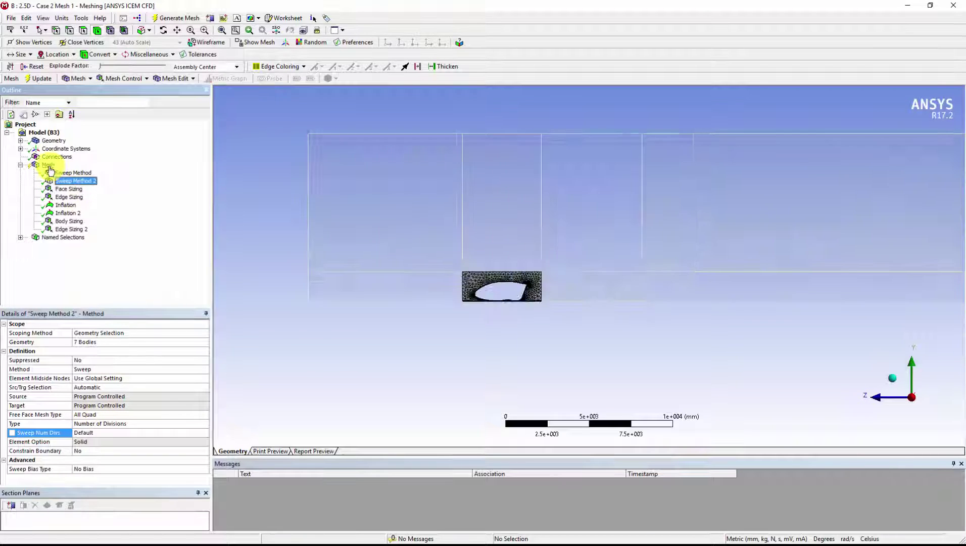
Step: Insert a new Edge Sizing scoped to six edges of the model
{"action": "left_click", "coordinate": [619, 411]}
{"action": "right_click", "coordinate": [128, 273]}
{"action": "mouse_move", "coordinate": [188, 278]}
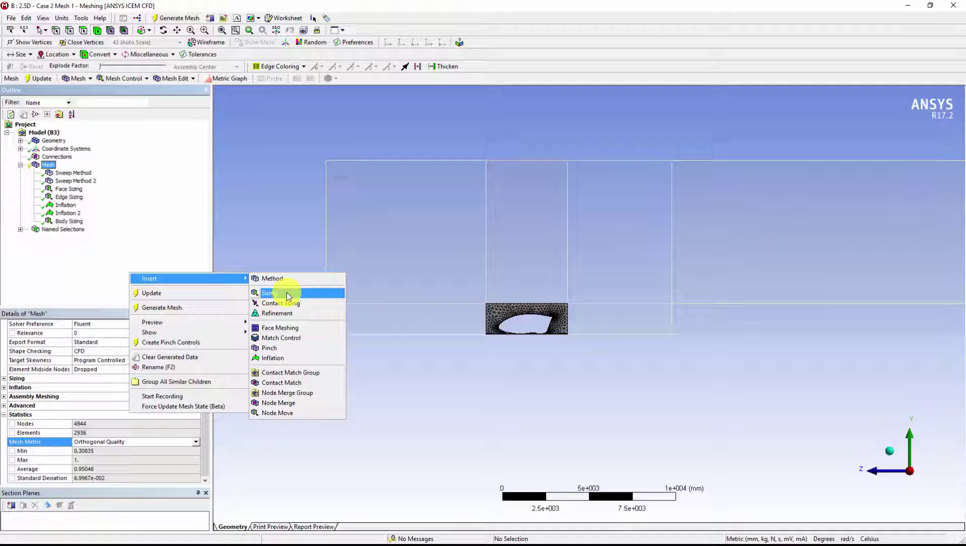
{"action": "left_click", "coordinate": [288, 296]}
{"action": "middle_click_drag", "start_coordinate": [261, 350], "coordinate": [572, 224]}
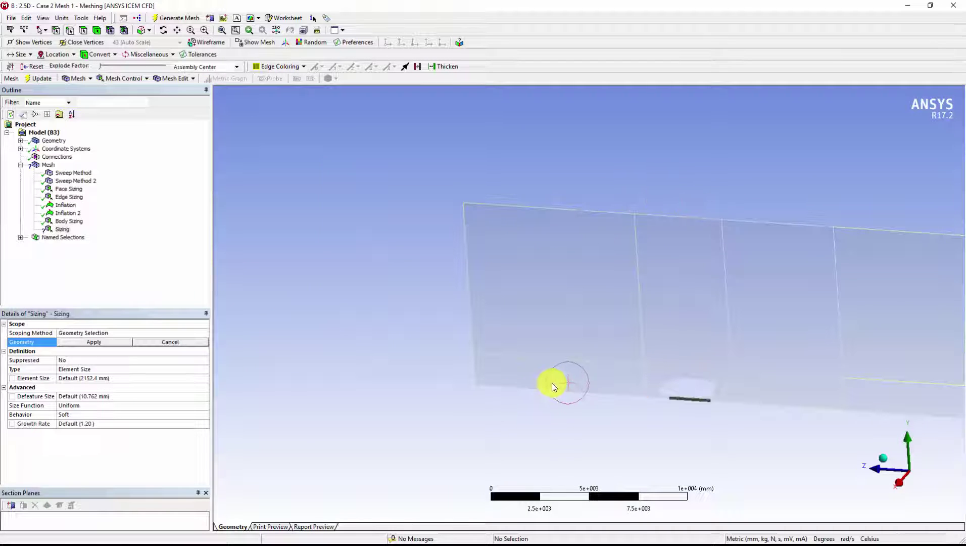
{"action": "scroll", "coordinate": [622, 201], "scroll_direction": "up", "scroll_amount": 10}
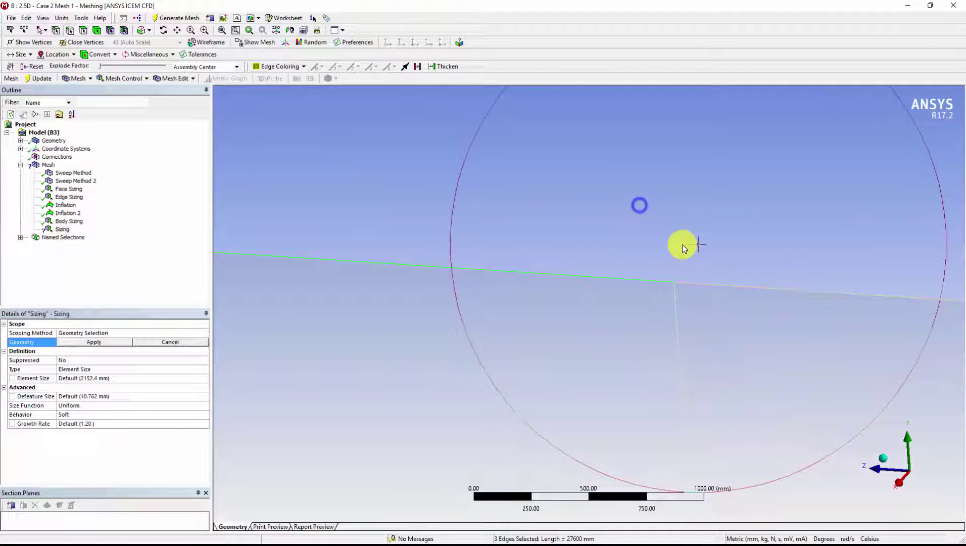
{"action": "left_click", "coordinate": [674, 336], "text": "ctrl"}
{"action": "scroll", "coordinate": [674, 336], "scroll_direction": "down", "scroll_amount": 5}
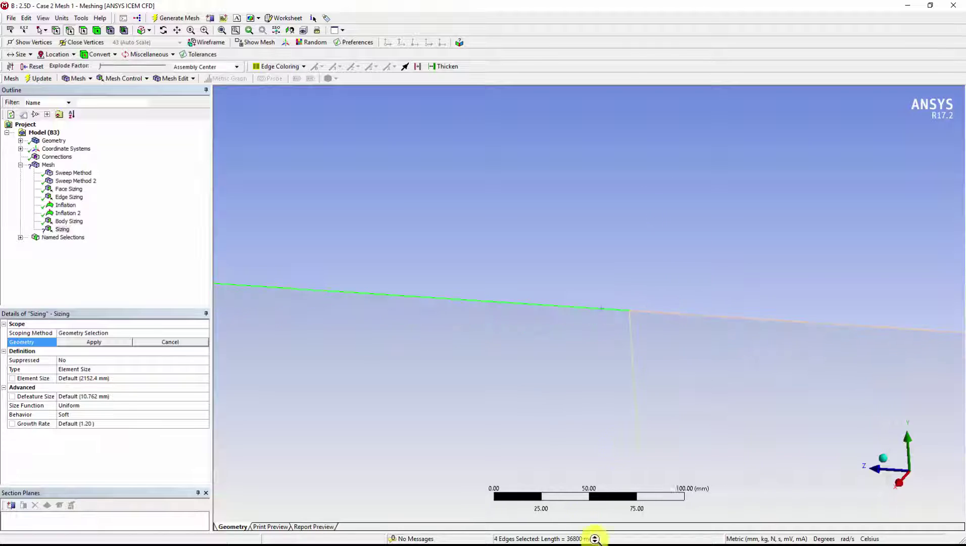
{"action": "scroll", "coordinate": [524, 479], "scroll_direction": "down", "scroll_amount": 5}
{"action": "scroll", "coordinate": [625, 375], "scroll_direction": "up", "scroll_amount": 3}
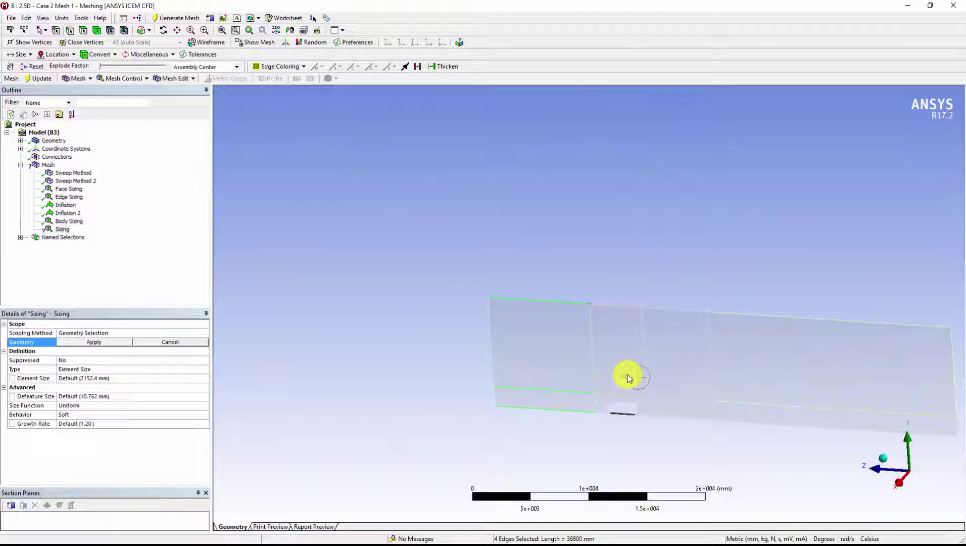
{"action": "scroll", "coordinate": [613, 383], "scroll_direction": "up", "scroll_amount": 3}
{"action": "scroll", "coordinate": [621, 384], "scroll_direction": "up", "scroll_amount": 3}
{"action": "scroll", "coordinate": [630, 378], "scroll_direction": "up", "scroll_amount": 2}
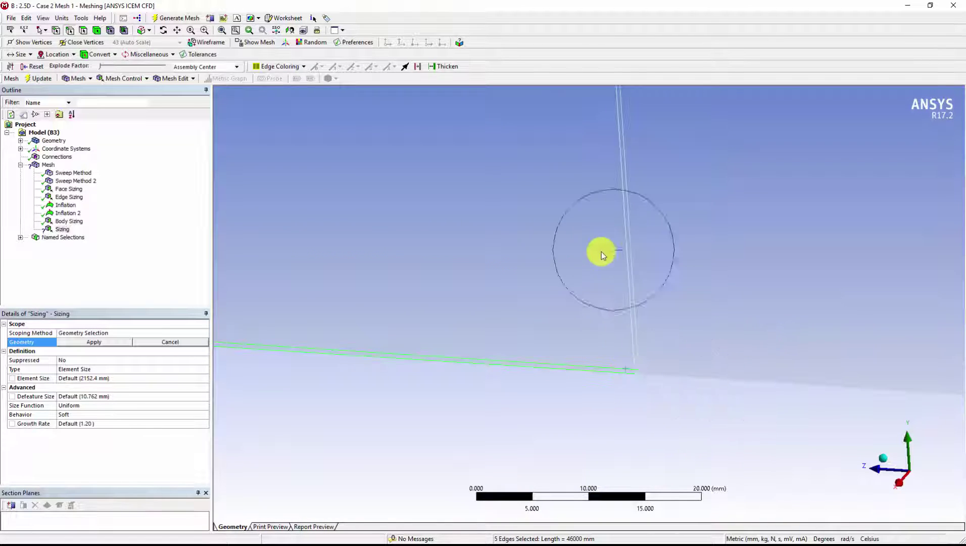
{"action": "scroll", "coordinate": [601, 251], "scroll_direction": "down", "scroll_amount": 2}
{"action": "scroll", "coordinate": [582, 231], "scroll_direction": "down", "scroll_amount": 2}
{"action": "scroll", "coordinate": [589, 218], "scroll_direction": "down", "scroll_amount": 3}
{"action": "scroll", "coordinate": [587, 209], "scroll_direction": "down", "scroll_amount": 2}
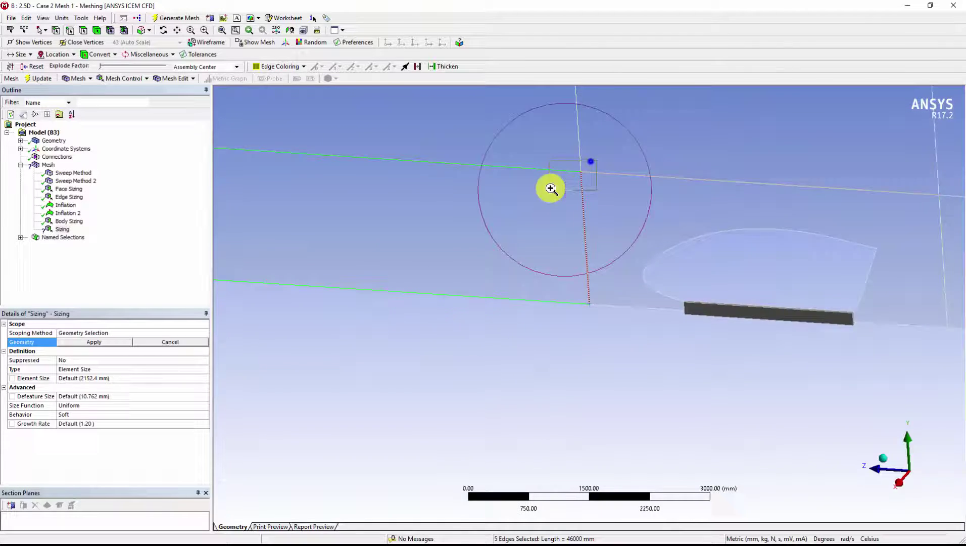
{"action": "scroll", "coordinate": [551, 189], "scroll_direction": "up", "scroll_amount": 8}
{"action": "left_click", "coordinate": [66, 342]}
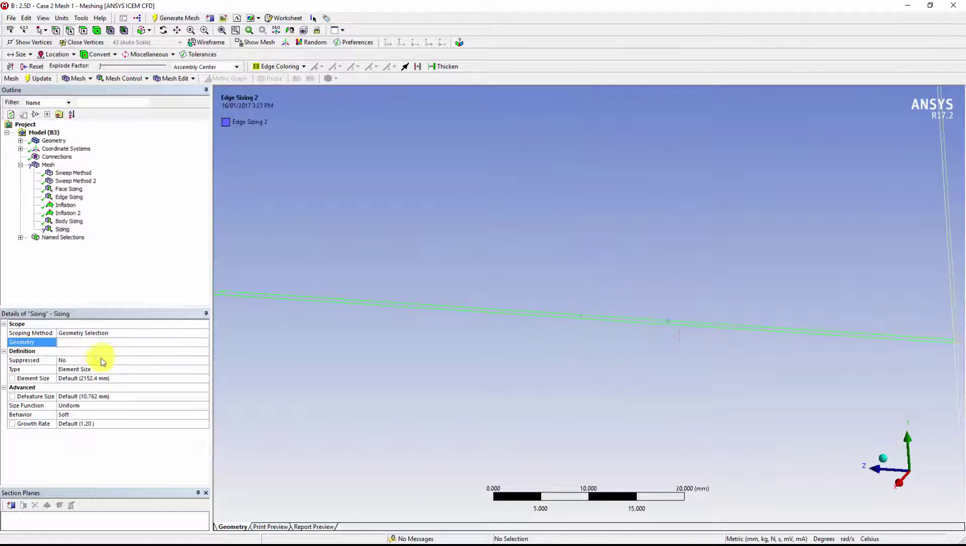
Step: Set the edge sizing to 20 divisions, Hard behaviour, Smooth Transition bias 1.1
{"action": "left_click", "coordinate": [899, 482]}
{"action": "left_click", "coordinate": [202, 368]}
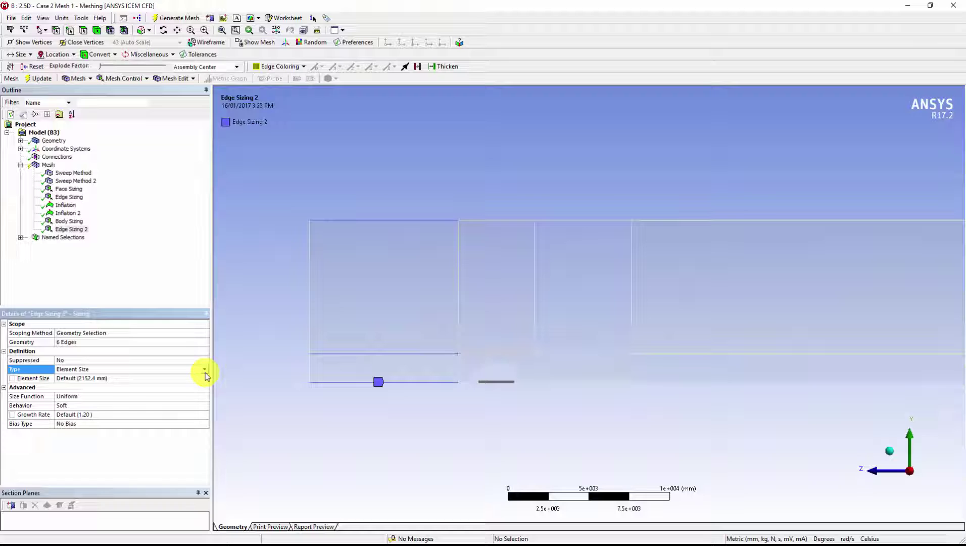
{"action": "left_click", "coordinate": [194, 380]}
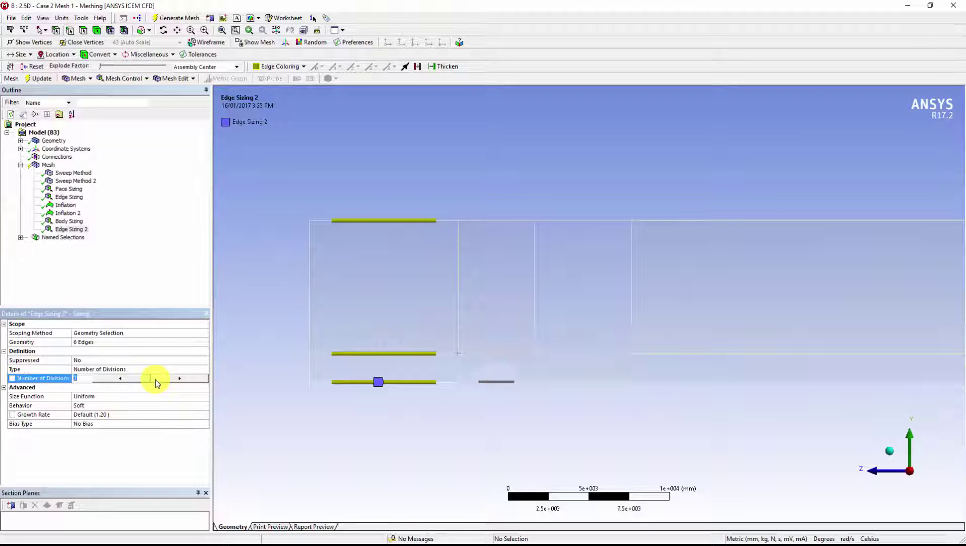
{"action": "type", "text": "20"}
{"action": "key", "text": "Return"}
{"action": "left_click", "coordinate": [148, 405]}
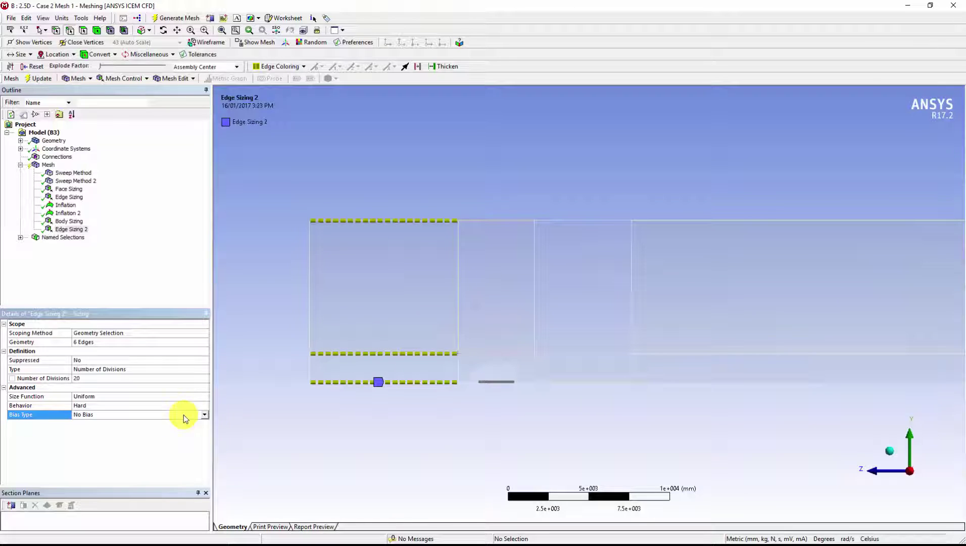
{"action": "left_click", "coordinate": [205, 405]}
{"action": "left_click", "coordinate": [197, 423]}
{"action": "left_click", "coordinate": [116, 414]}
{"action": "left_click", "coordinate": [112, 433]}
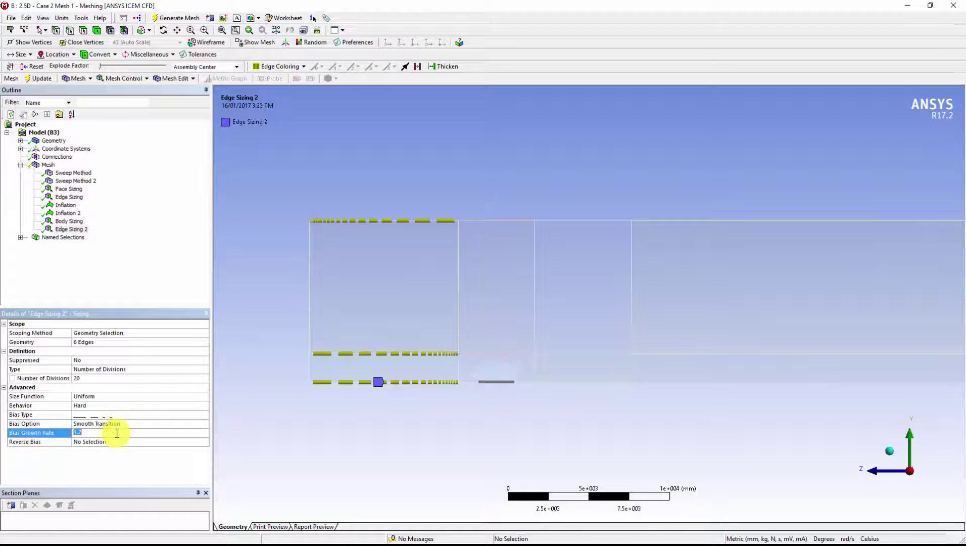
Step: Reverse the bias direction on two of the six edges
{"action": "left_click", "coordinate": [109, 443]}
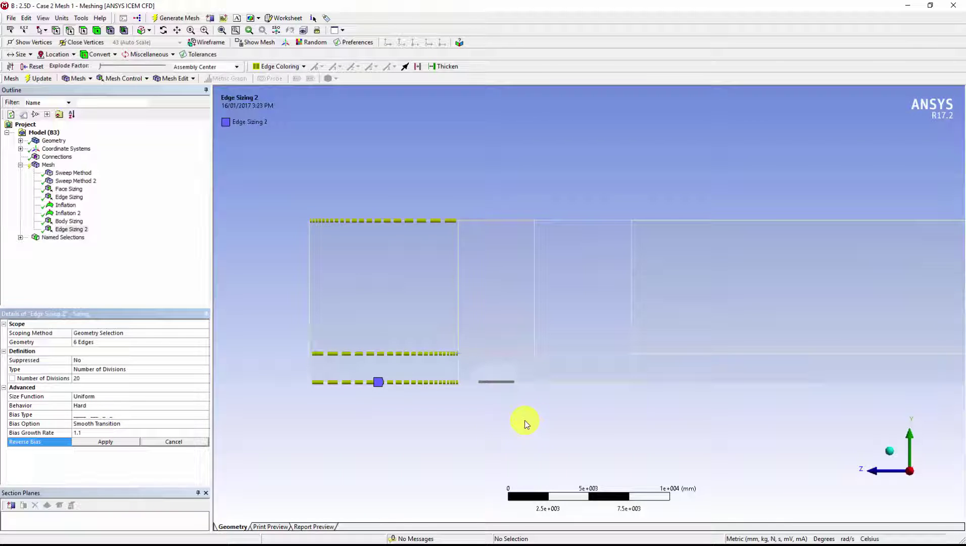
{"action": "scroll", "coordinate": [492, 356], "scroll_direction": "up", "scroll_amount": 3}
{"action": "scroll", "coordinate": [466, 287], "scroll_direction": "up", "scroll_amount": 5}
{"action": "left_click_drag", "start_coordinate": [463, 339], "coordinate": [463, 338]}
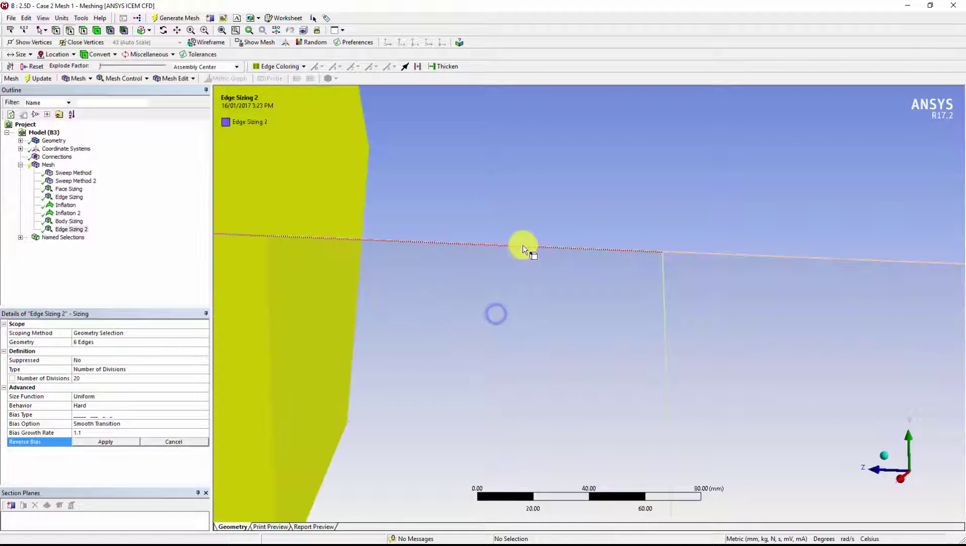
{"action": "scroll", "coordinate": [523, 248], "scroll_direction": "down", "scroll_amount": 3}
{"action": "scroll", "coordinate": [534, 388], "scroll_direction": "down", "scroll_amount": 3}
{"action": "scroll", "coordinate": [534, 389], "scroll_direction": "down", "scroll_amount": 3}
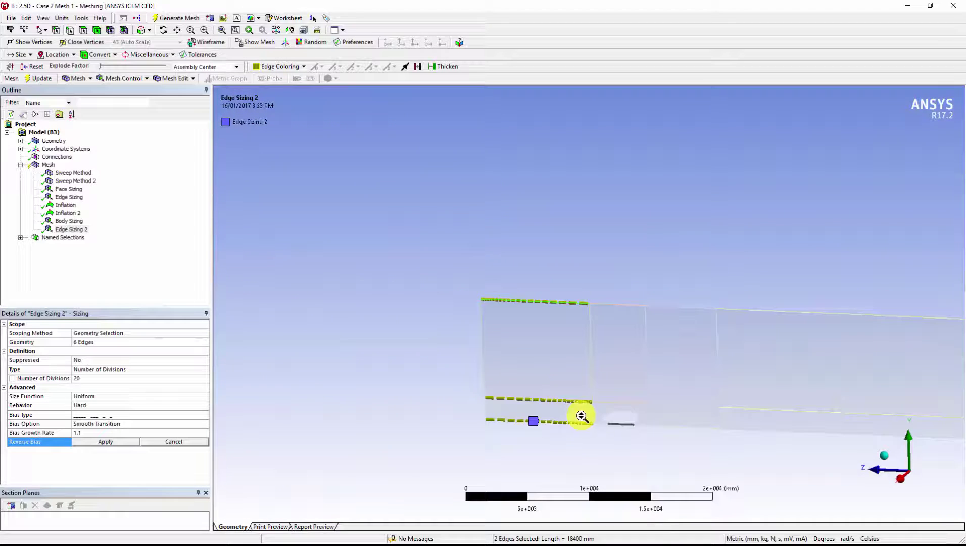
{"action": "left_click", "coordinate": [107, 442]}
{"action": "scroll", "coordinate": [442, 248], "scroll_direction": "down", "scroll_amount": 5}
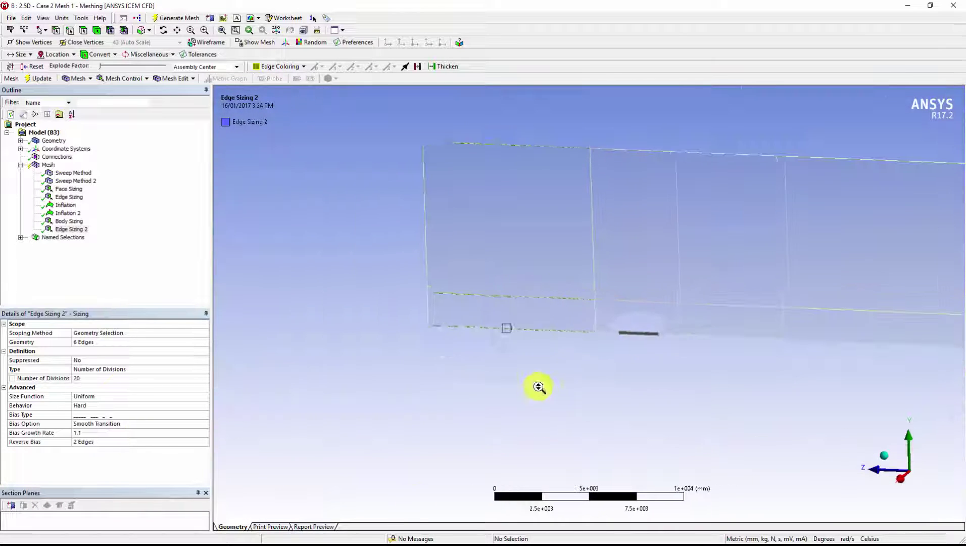
{"action": "scroll", "coordinate": [509, 302], "scroll_direction": "up", "scroll_amount": 3}
{"action": "scroll", "coordinate": [488, 406], "scroll_direction": "down", "scroll_amount": 3}
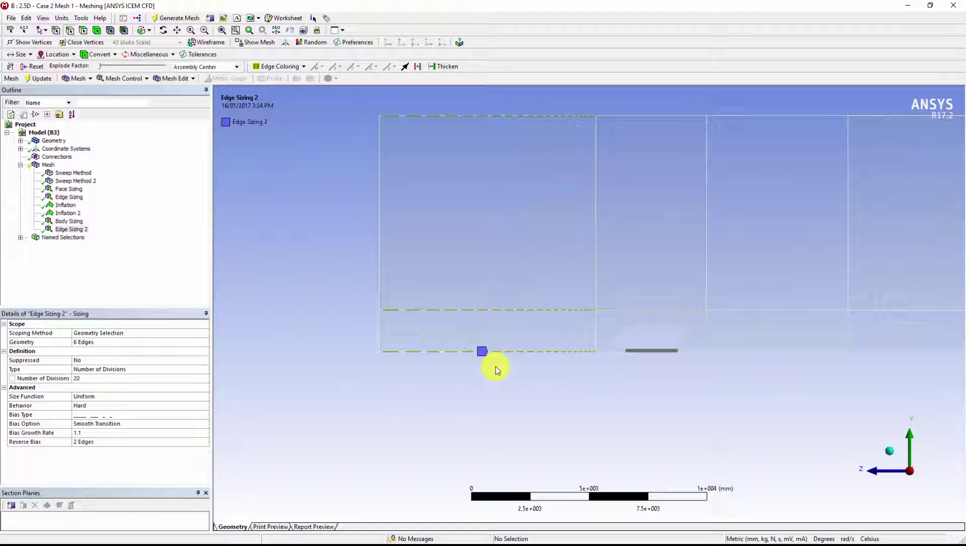
{"action": "scroll", "coordinate": [494, 367], "scroll_direction": "up", "scroll_amount": 2}
Step: Generate the mesh and review the face sizing and orthogonal-quality chart
{"action": "left_click", "coordinate": [61, 165]}
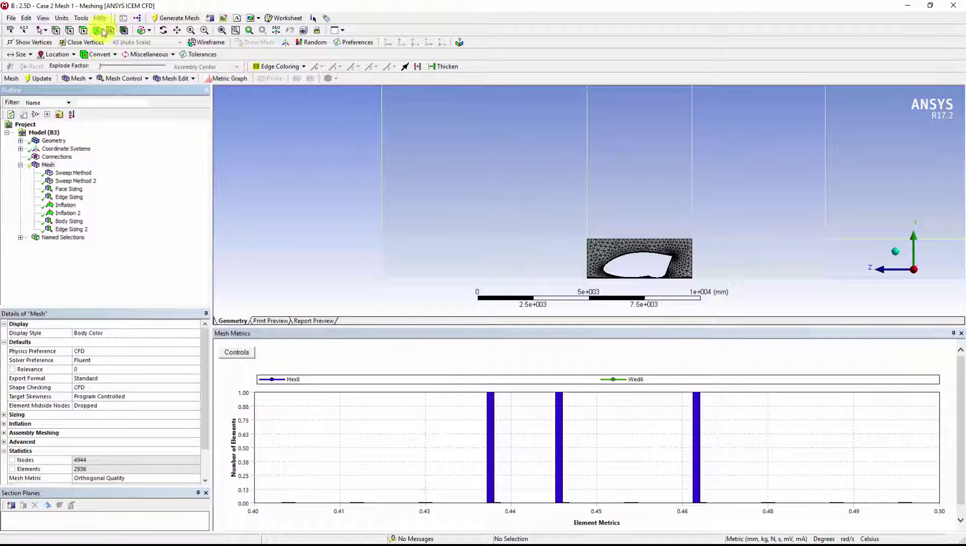
{"action": "left_click", "coordinate": [530, 254]}
{"action": "right_click", "coordinate": [530, 254]}
{"action": "left_click", "coordinate": [568, 283]}
{"action": "scroll", "coordinate": [610, 258], "scroll_direction": "up", "scroll_amount": 3}
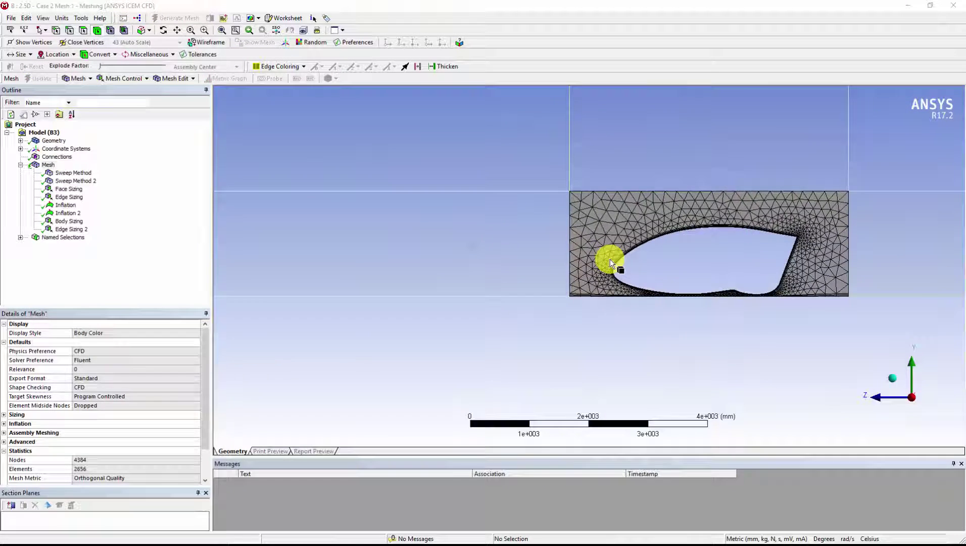
{"action": "scroll", "coordinate": [556, 197], "scroll_direction": "up", "scroll_amount": 3}
{"action": "scroll", "coordinate": [531, 218], "scroll_direction": "up", "scroll_amount": 3}
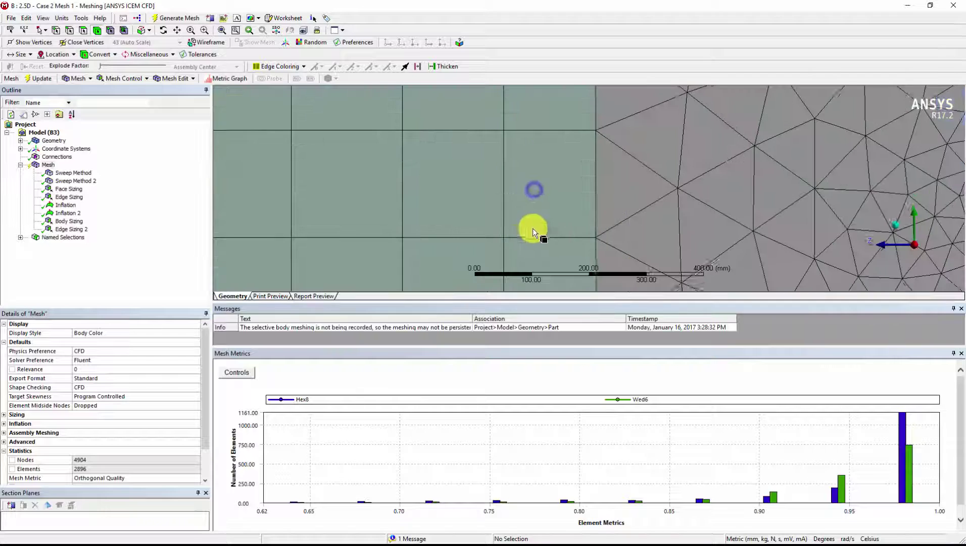
{"action": "scroll", "coordinate": [600, 238], "scroll_direction": "up", "scroll_amount": 2}
{"action": "scroll", "coordinate": [607, 246], "scroll_direction": "up", "scroll_amount": 1}
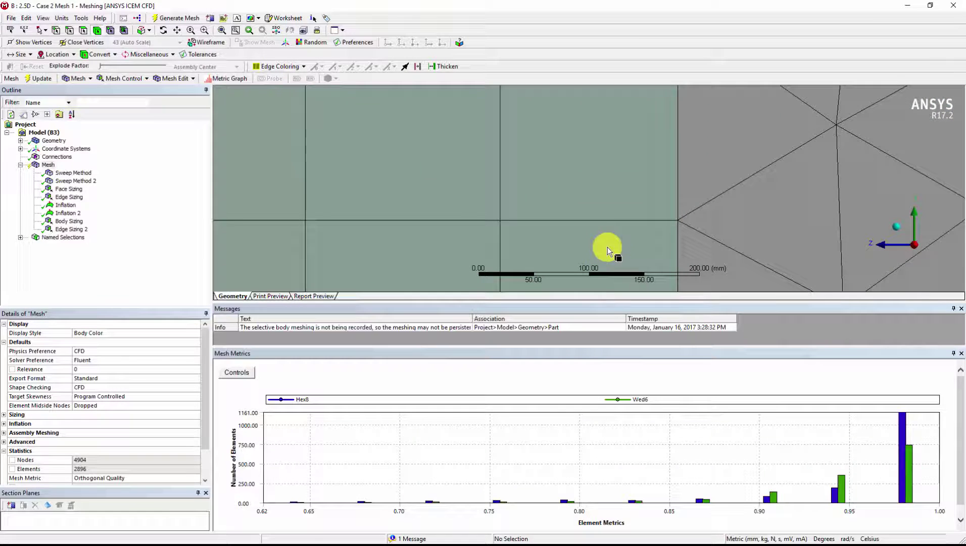
{"action": "left_click", "coordinate": [67, 190]}
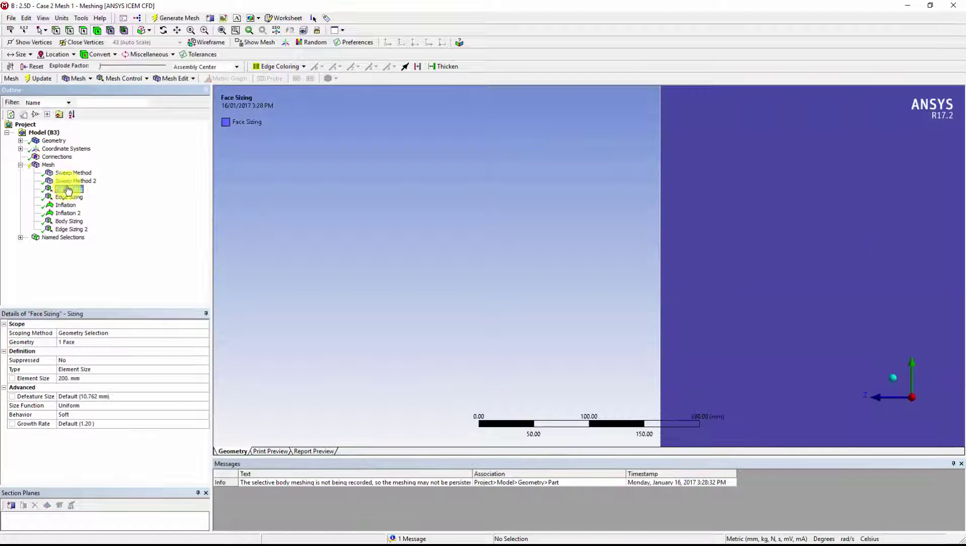
{"action": "left_click", "coordinate": [48, 164]}
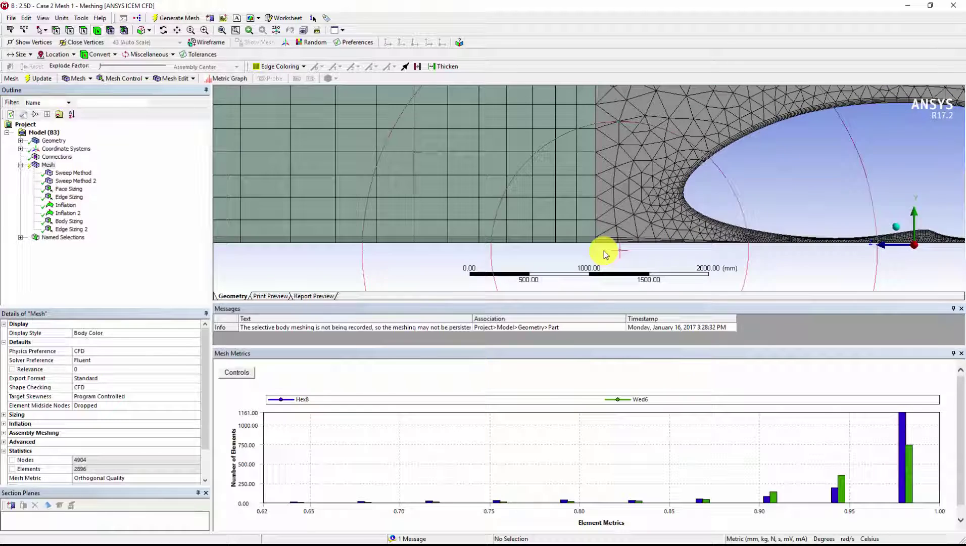
Step: Change Edge Sizing 2 to 15 divisions and regenerate the mesh
{"action": "left_click", "coordinate": [71, 229]}
{"action": "left_click", "coordinate": [100, 378]}
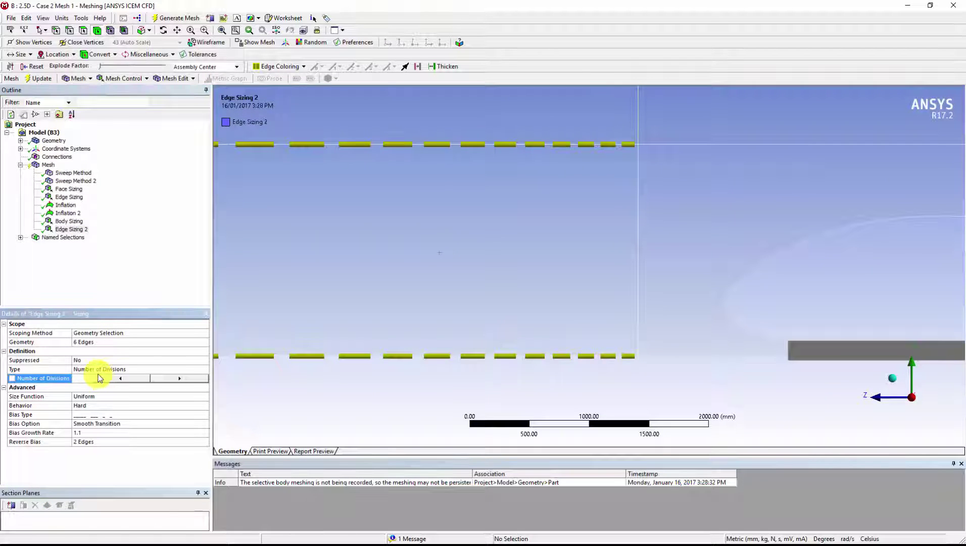
{"action": "type", "text": "15"}
{"action": "right_click", "coordinate": [588, 260]}
{"action": "left_click", "coordinate": [652, 310]}
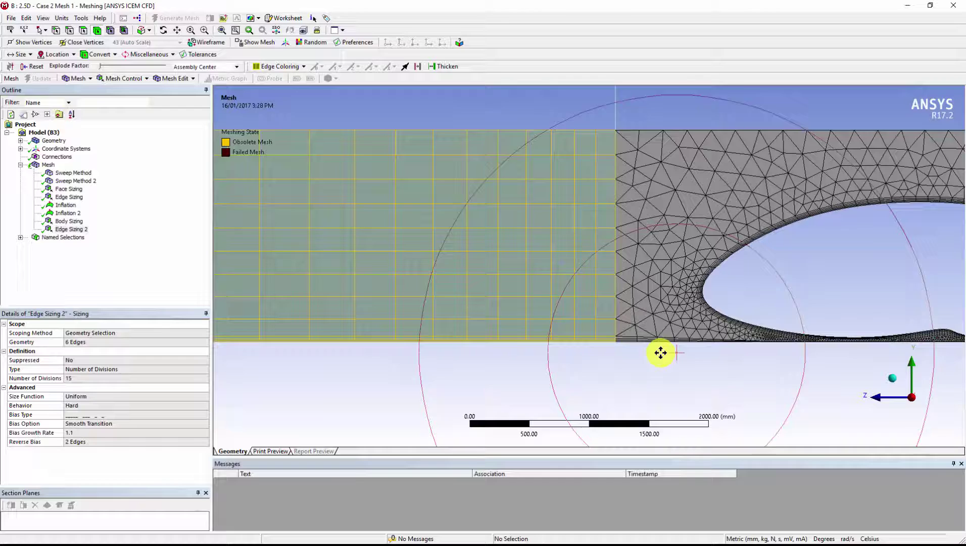
{"action": "left_click", "coordinate": [48, 165]}
{"action": "scroll", "coordinate": [585, 201], "scroll_direction": "up", "scroll_amount": 5}
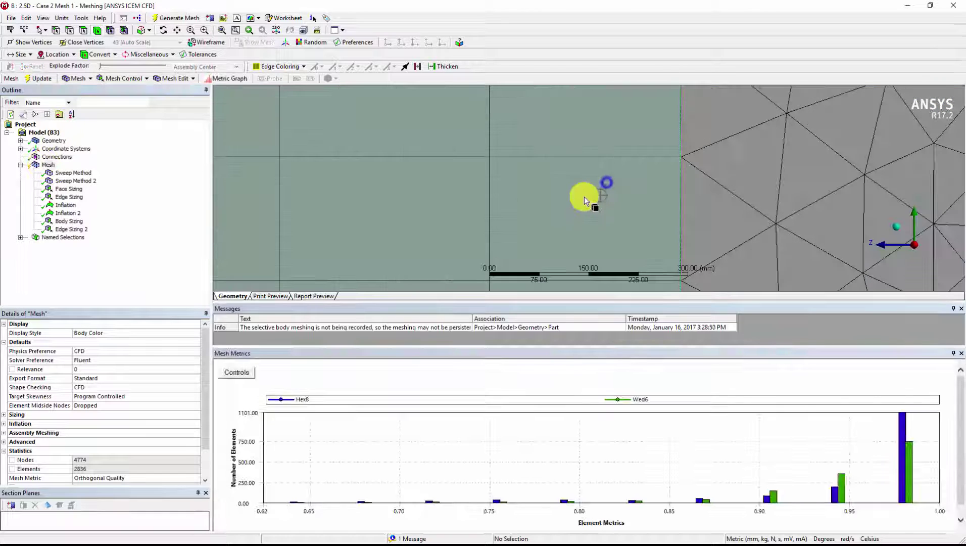
{"action": "middle_click_drag", "start_coordinate": [585, 201], "coordinate": [573, 284]}
Step: Change Edge Sizing 2 to 17 divisions and regenerate, giving 4826 nodes and 2860 elements
{"action": "left_click", "coordinate": [71, 229]}
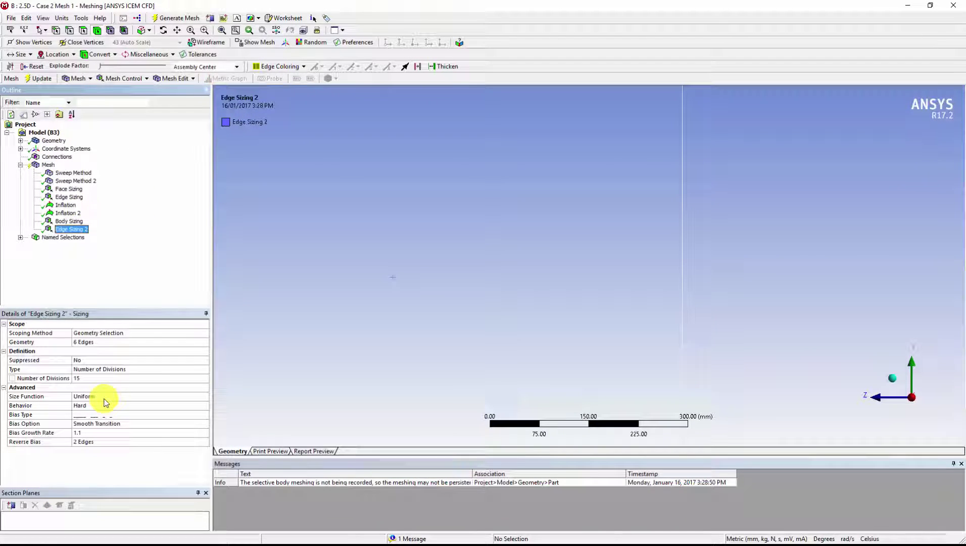
{"action": "left_click", "coordinate": [121, 378]}
{"action": "type", "text": "17"}
{"action": "left_click", "coordinate": [470, 328]}
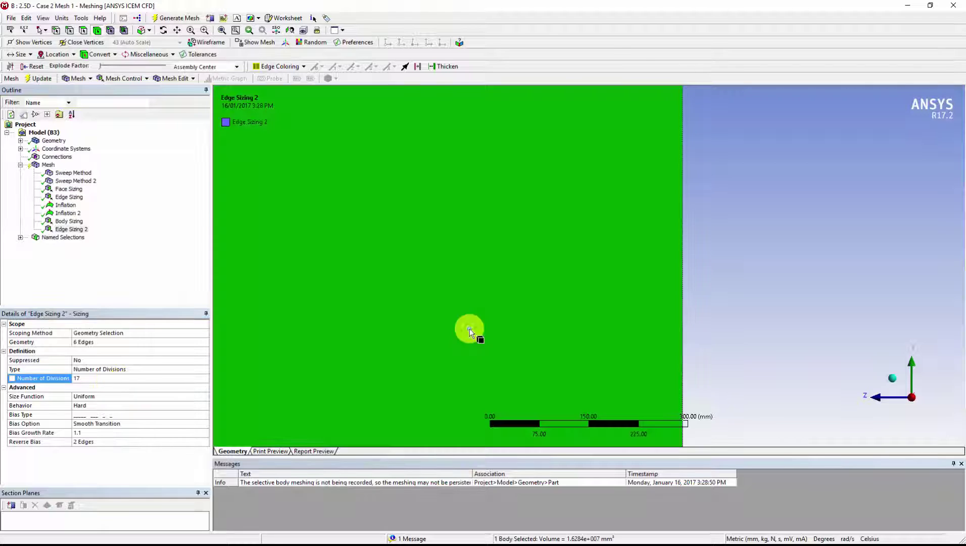
{"action": "right_click", "coordinate": [470, 329]}
{"action": "key", "text": "Escape"}
{"action": "left_click", "coordinate": [48, 165]}
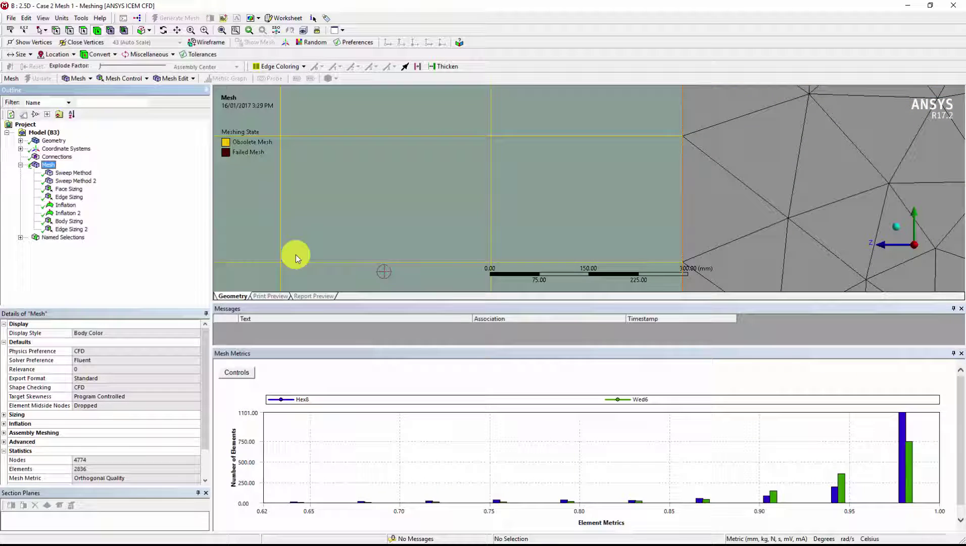
{"action": "scroll", "coordinate": [647, 238], "scroll_direction": "down", "scroll_amount": 3}
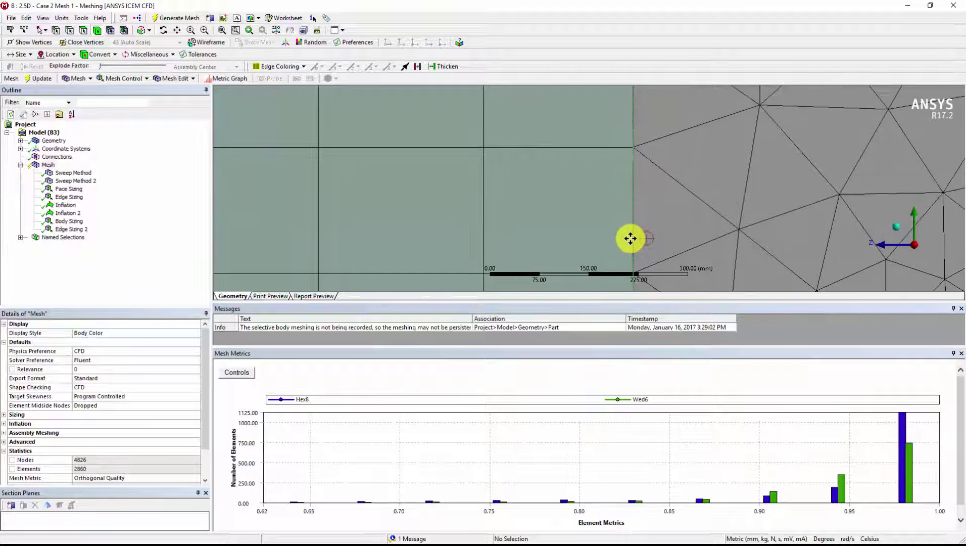
{"action": "scroll", "coordinate": [657, 227], "scroll_direction": "down", "scroll_amount": 5}
{"action": "scroll", "coordinate": [681, 218], "scroll_direction": "down", "scroll_amount": 2}
{"action": "middle_click_drag", "start_coordinate": [571, 233], "coordinate": [574, 247], "text": "ctrl"}
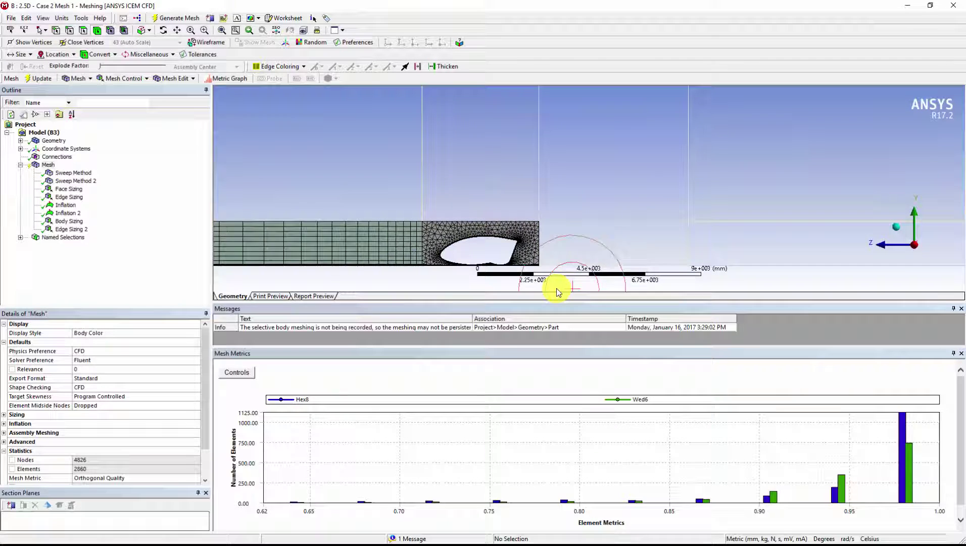
{"action": "scroll", "coordinate": [403, 248], "scroll_direction": "up", "scroll_amount": 1}
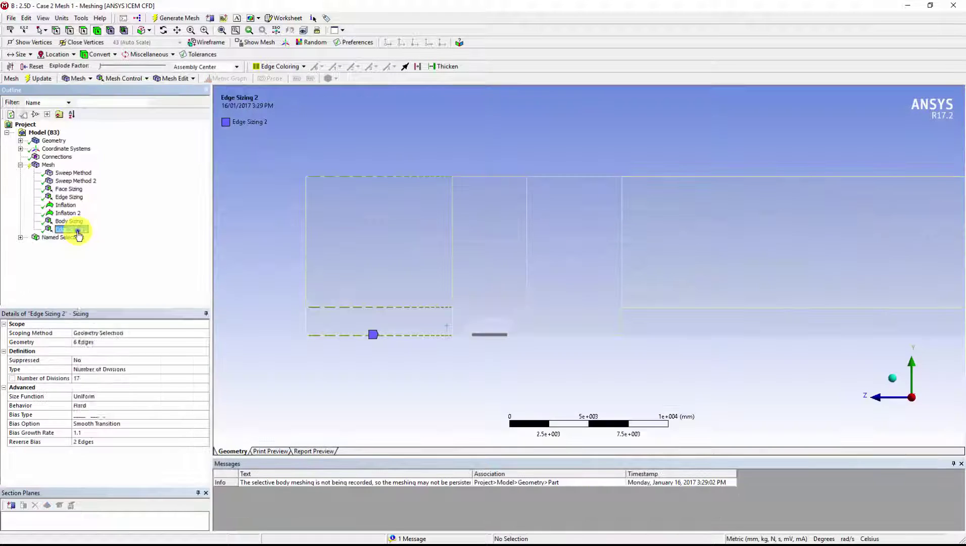
Step: Duplicate the edge sizing as Edge Sizing 3 and pick its edges
{"action": "right_click", "coordinate": [71, 237]}
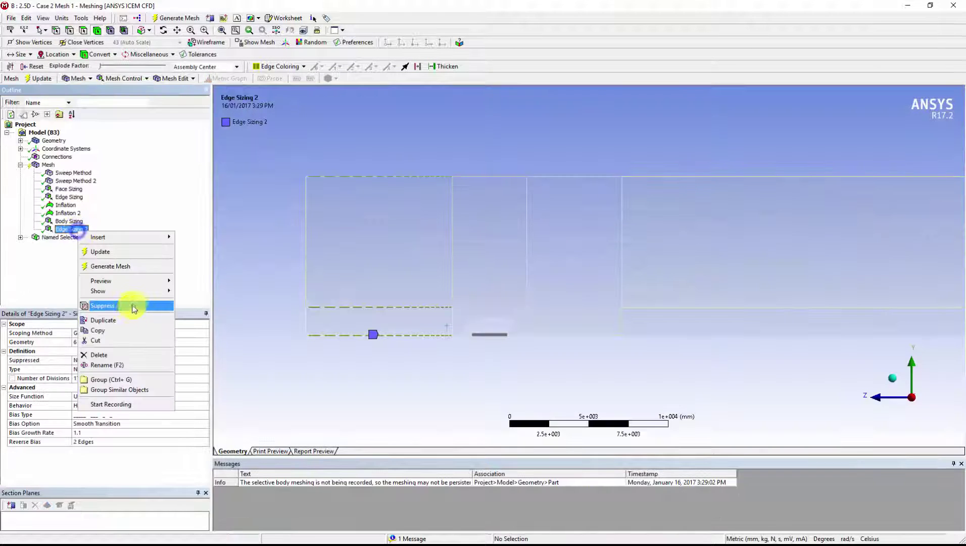
{"action": "left_click", "coordinate": [130, 306]}
{"action": "left_click", "coordinate": [101, 342]}
{"action": "middle_click_drag", "start_coordinate": [556, 328], "coordinate": [585, 344]}
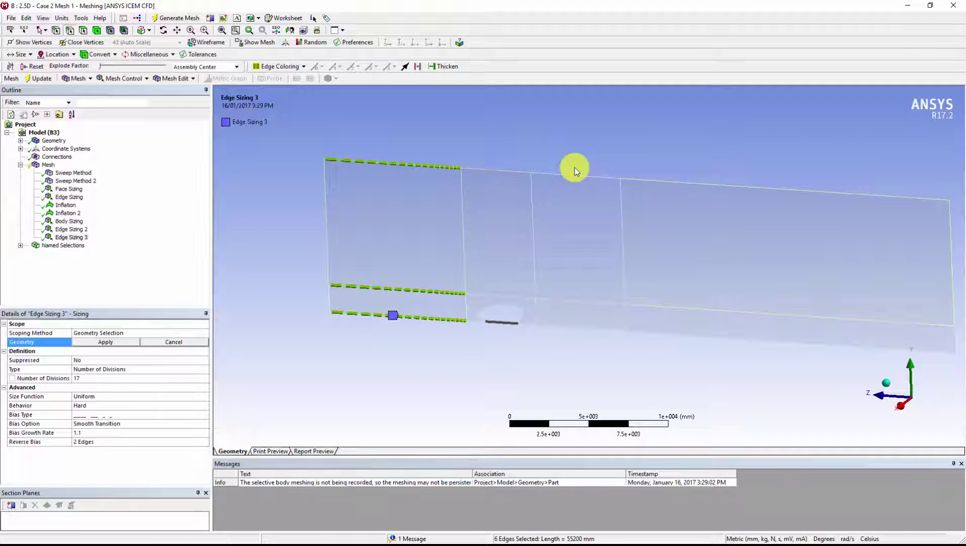
{"action": "scroll", "coordinate": [577, 167], "scroll_direction": "up", "scroll_amount": 10}
{"action": "left_click", "coordinate": [593, 236]}
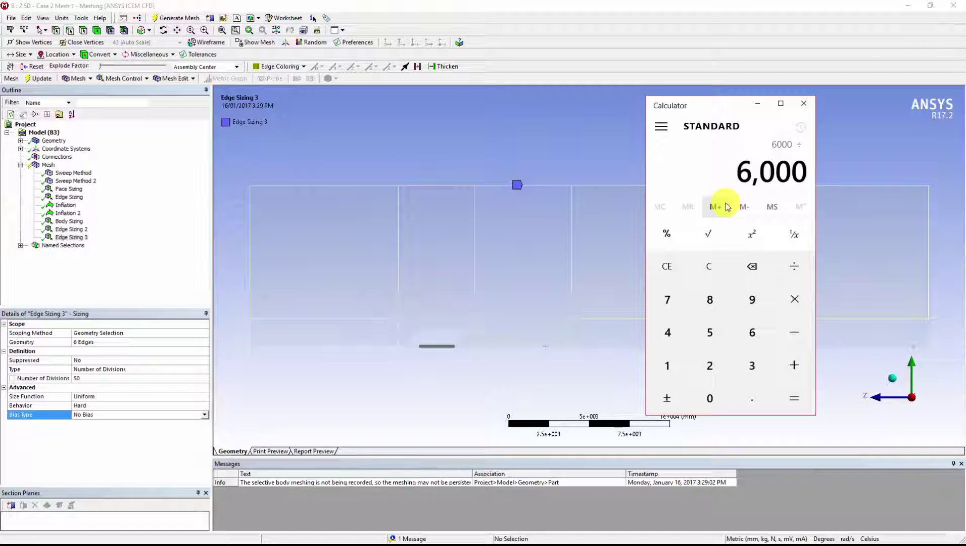
Step: Compute 6000/200 in Calculator and set Edge Sizing 3 to 30 divisions
{"action": "type", "text": "200"}
{"action": "key", "text": "Return"}
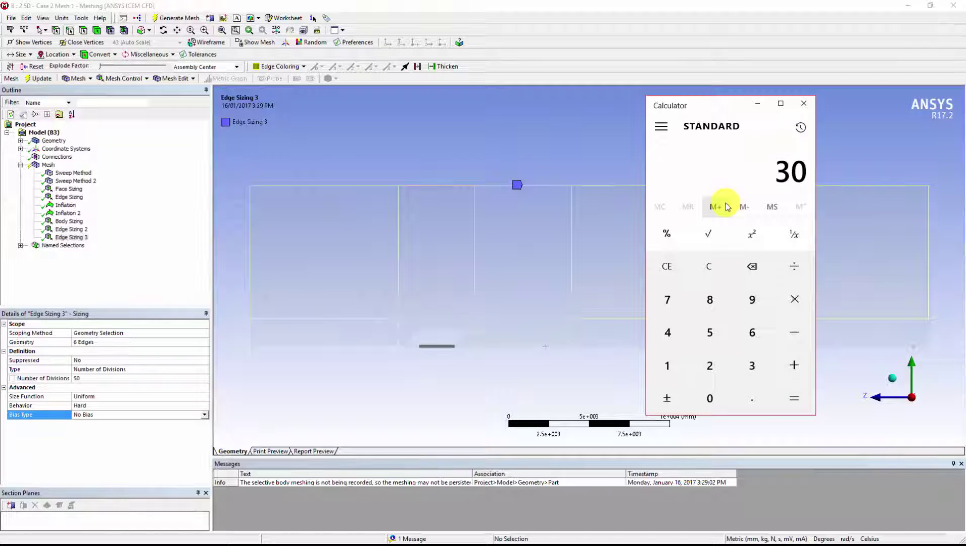
{"action": "left_click", "coordinate": [388, 330]}
{"action": "left_click", "coordinate": [137, 378]}
{"action": "type", "text": "30"}
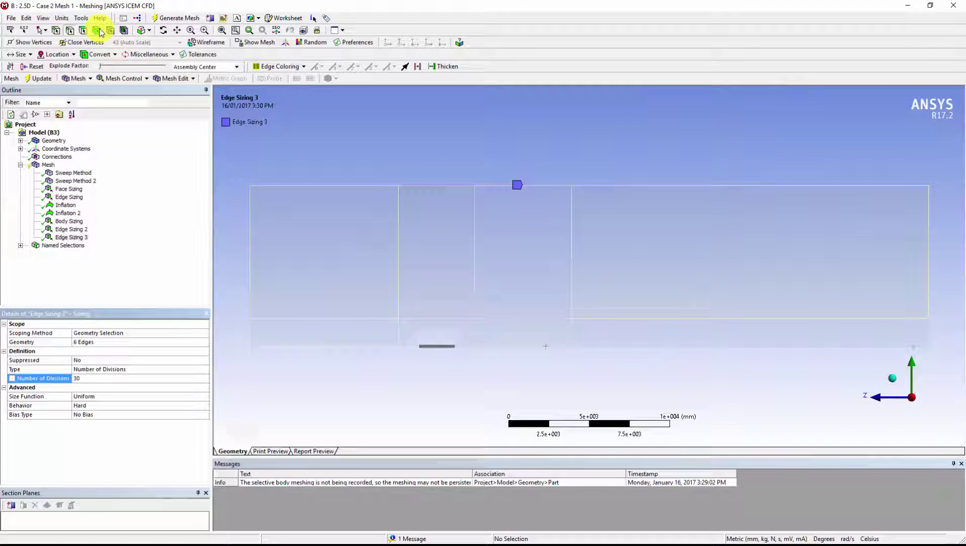
Step: Generate the mesh and zoom in to inspect the 5606-node result
{"action": "right_click", "coordinate": [492, 334]}
{"action": "left_click", "coordinate": [557, 82]}
{"action": "left_click", "coordinate": [48, 165]}
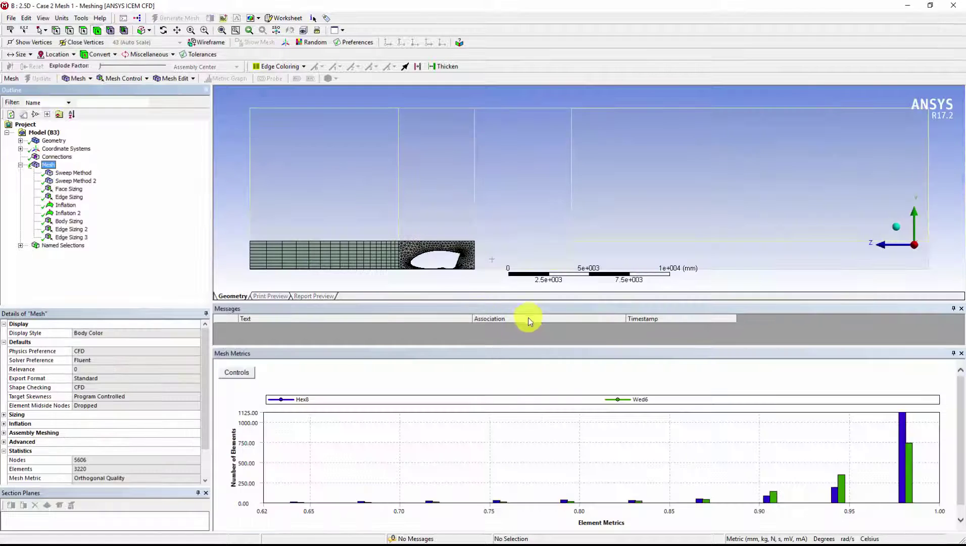
{"action": "scroll", "coordinate": [559, 340], "scroll_direction": "up", "scroll_amount": 5}
{"action": "scroll", "coordinate": [413, 289], "scroll_direction": "up", "scroll_amount": 5}
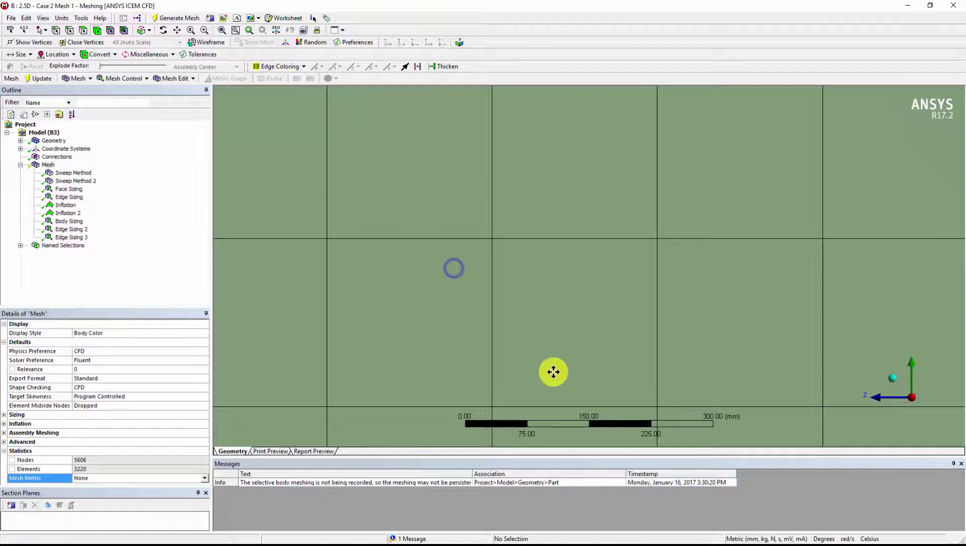
{"action": "scroll", "coordinate": [553, 371], "scroll_direction": "down", "scroll_amount": 1}
{"action": "scroll", "coordinate": [614, 399], "scroll_direction": "down", "scroll_amount": 1}
{"action": "scroll", "coordinate": [636, 360], "scroll_direction": "down", "scroll_amount": 5}
{"action": "scroll", "coordinate": [711, 308], "scroll_direction": "down", "scroll_amount": 3}
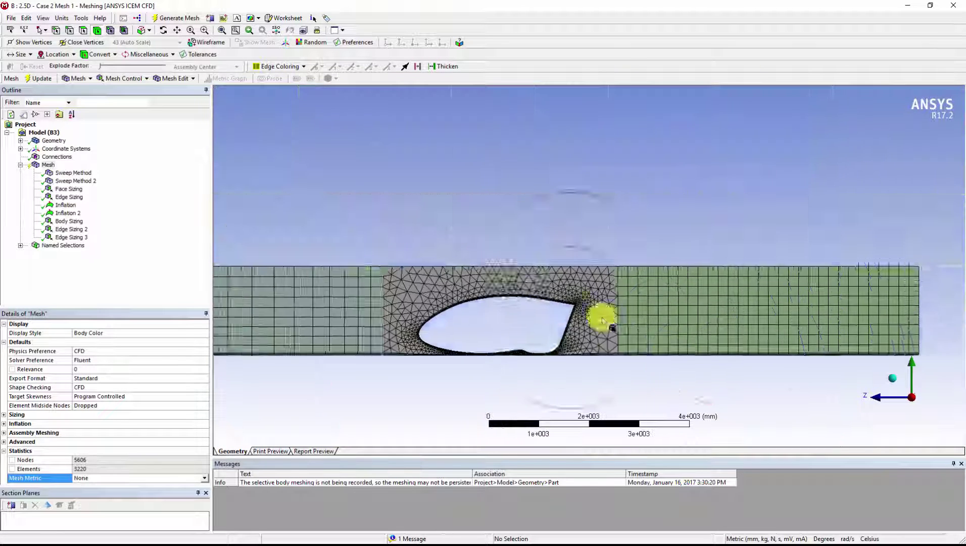
Step: Duplicate Edge Sizing 2 as Edge Sizing 4, scoped to ten vertical edges
{"action": "right_click", "coordinate": [76, 229]}
{"action": "left_click", "coordinate": [122, 323]}
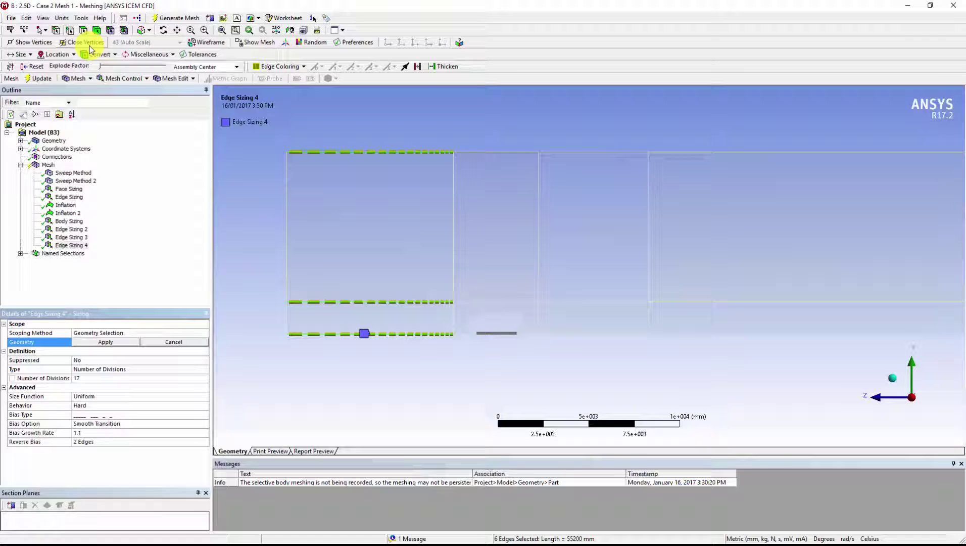
{"action": "left_click", "coordinate": [43, 29]}
{"action": "scroll", "coordinate": [453, 194], "scroll_direction": "down", "scroll_amount": 3}
{"action": "left_click", "coordinate": [259, 261]}
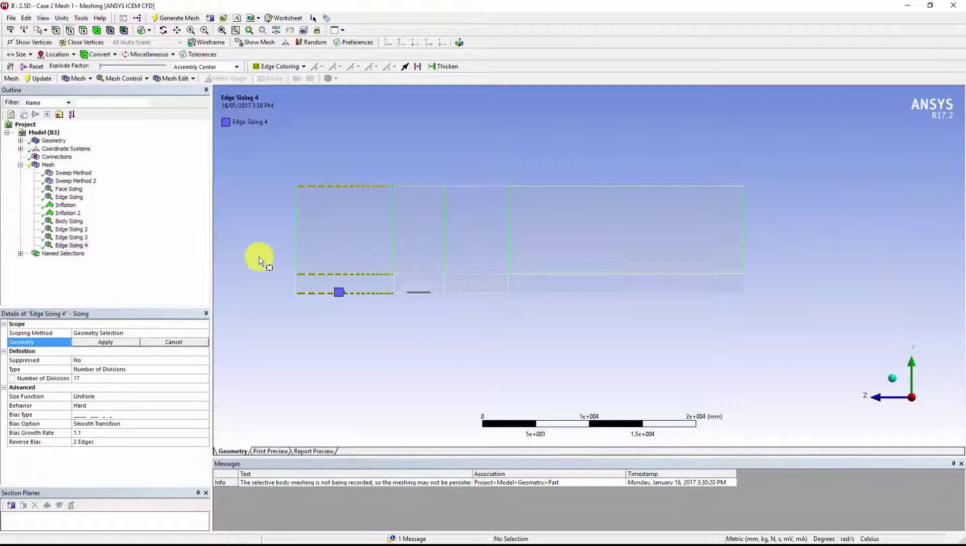
{"action": "left_click", "coordinate": [106, 342]}
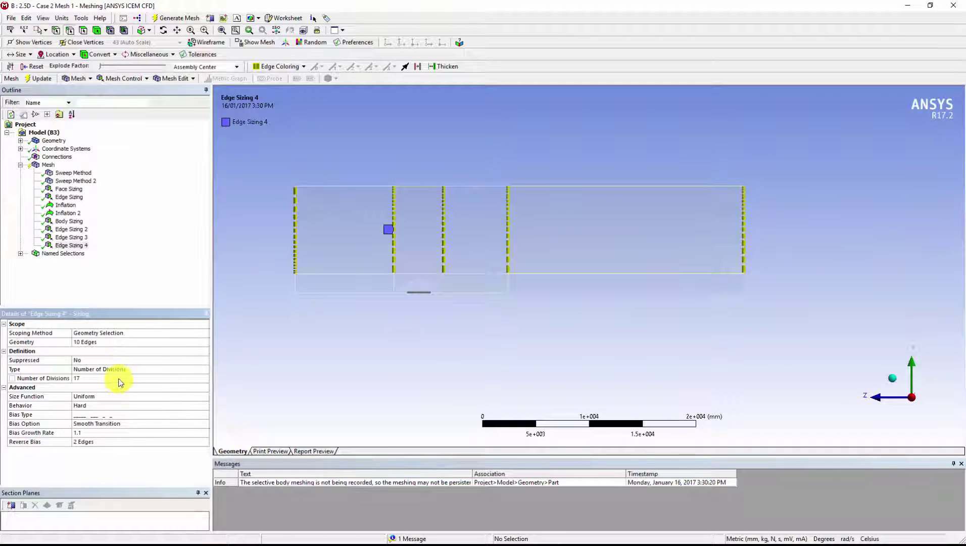
Step: Box-select eight vertical edges to reverse their bias in Edge Sizing 4
{"action": "left_click", "coordinate": [96, 443]}
{"action": "scroll", "coordinate": [500, 287], "scroll_direction": "up", "scroll_amount": 5}
{"action": "scroll", "coordinate": [621, 259], "scroll_direction": "down", "scroll_amount": 3}
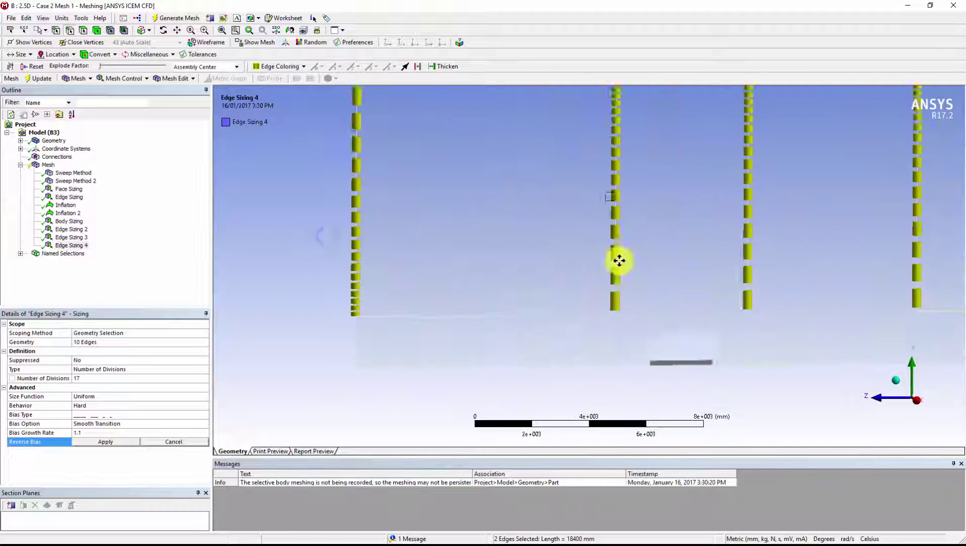
{"action": "scroll", "coordinate": [684, 293], "scroll_direction": "down", "scroll_amount": 2}
{"action": "scroll", "coordinate": [684, 293], "scroll_direction": "down", "scroll_amount": 3}
{"action": "left_click_drag", "start_coordinate": [863, 219], "coordinate": [371, 272]}
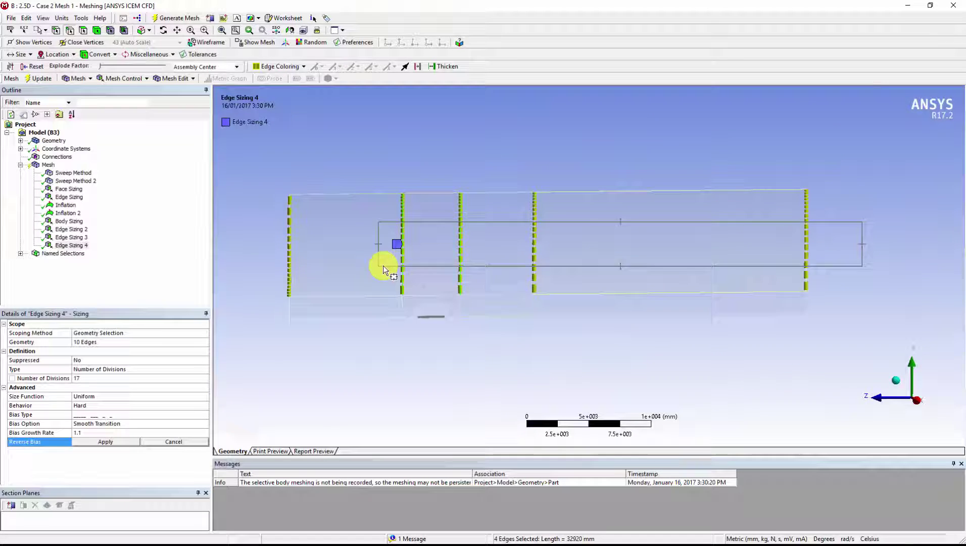
{"action": "left_click", "coordinate": [106, 441]}
{"action": "scroll", "coordinate": [423, 312], "scroll_direction": "up", "scroll_amount": 1}
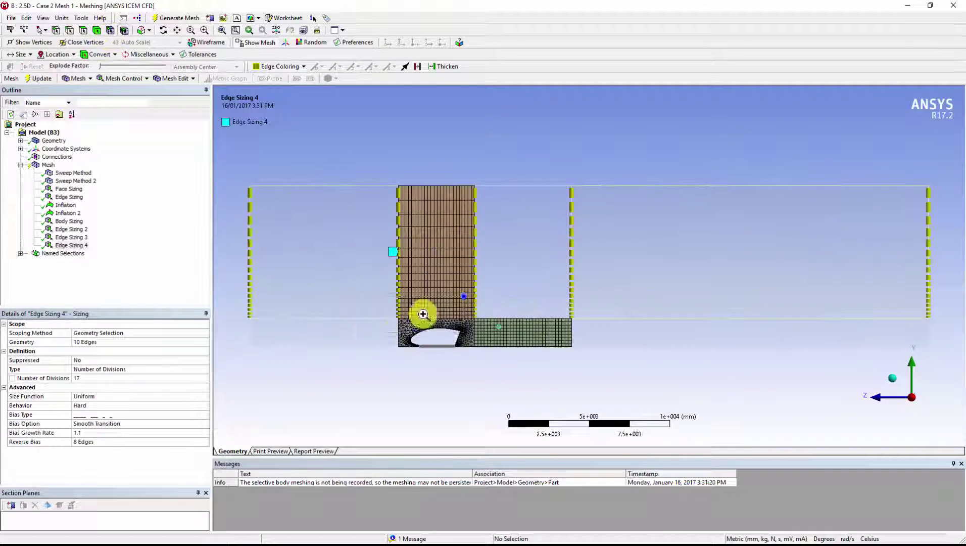
{"action": "scroll", "coordinate": [448, 313], "scroll_direction": "up", "scroll_amount": 5}
{"action": "scroll", "coordinate": [649, 278], "scroll_direction": "down", "scroll_amount": 2}
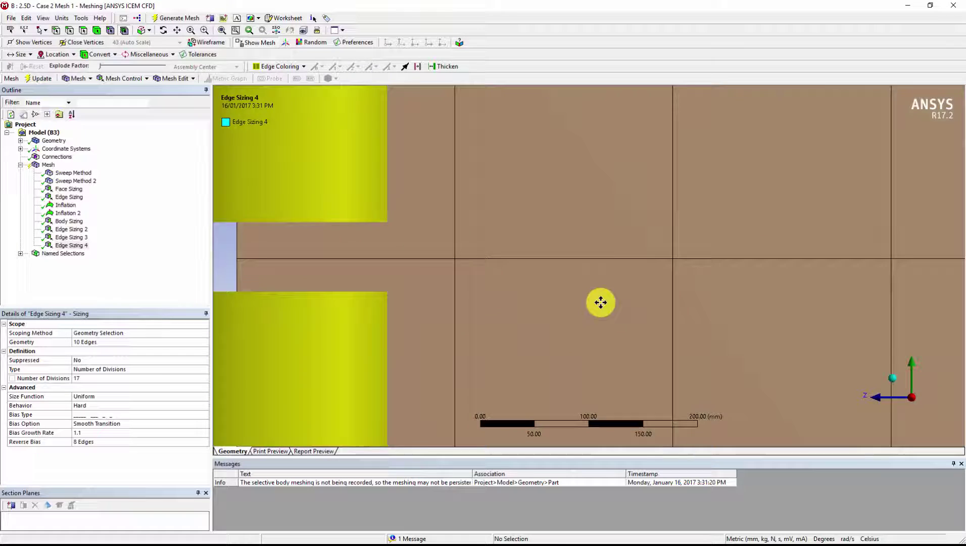
{"action": "scroll", "coordinate": [601, 303], "scroll_direction": "down", "scroll_amount": 2}
{"action": "scroll", "coordinate": [631, 308], "scroll_direction": "down", "scroll_amount": 2}
Step: Duplicate Edge Sizing 4 as Edge Sizing 5, scoped to the six right-block edges
{"action": "scroll", "coordinate": [629, 302], "scroll_direction": "down", "scroll_amount": 2}
{"action": "right_click", "coordinate": [71, 246]}
{"action": "left_click", "coordinate": [71, 229]}
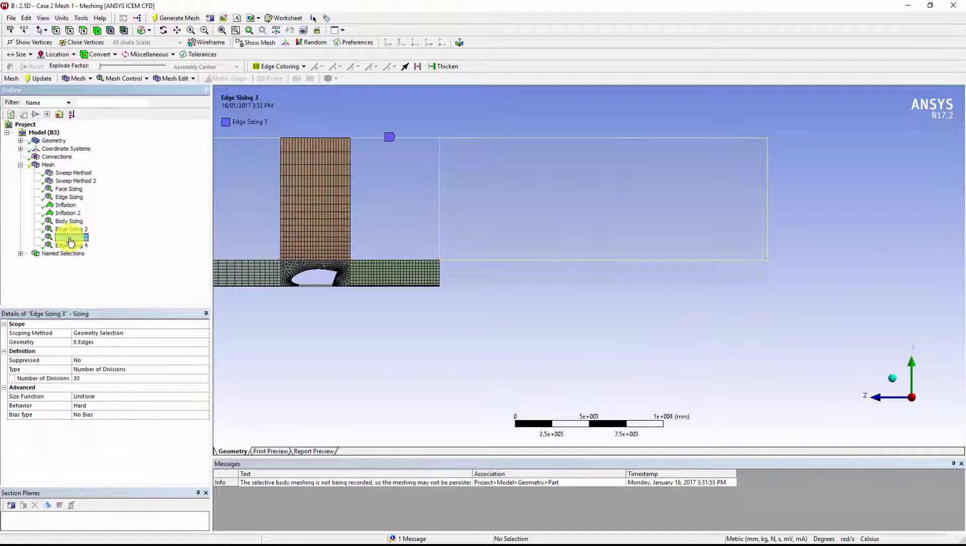
{"action": "right_click", "coordinate": [71, 229]}
{"action": "left_click", "coordinate": [109, 311]}
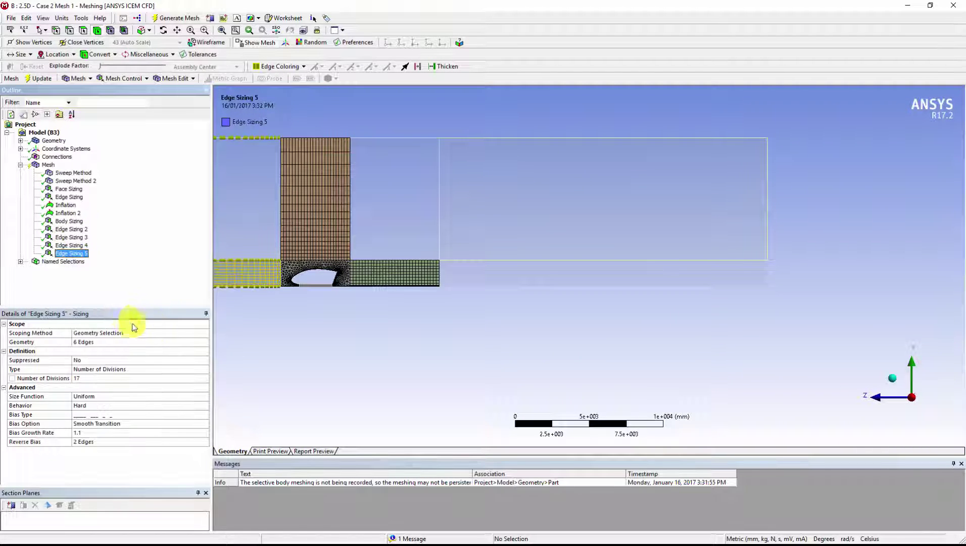
{"action": "left_click", "coordinate": [96, 342]}
{"action": "scroll", "coordinate": [526, 336], "scroll_direction": "down", "scroll_amount": 1}
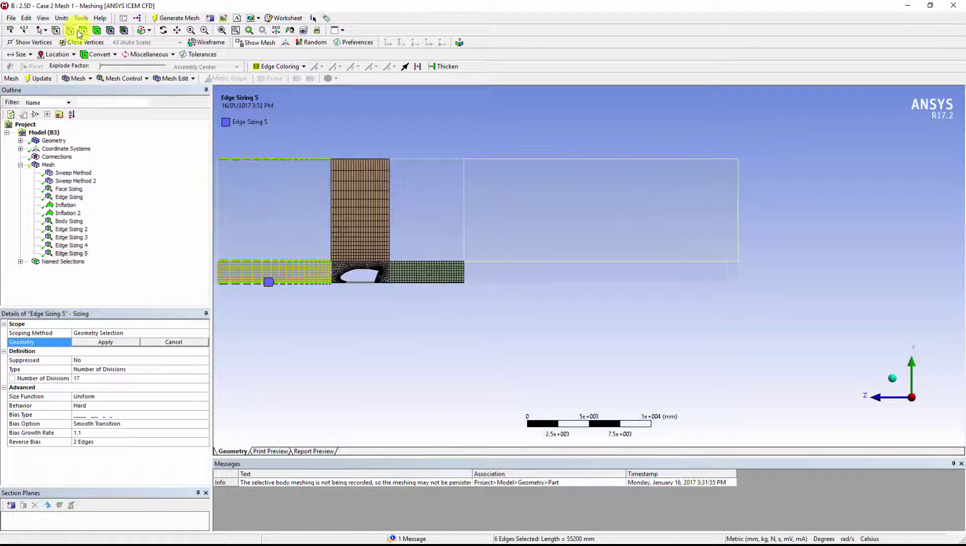
{"action": "left_click_drag", "start_coordinate": [707, 283], "coordinate": [652, 328]}
{"action": "left_click", "coordinate": [106, 341]}
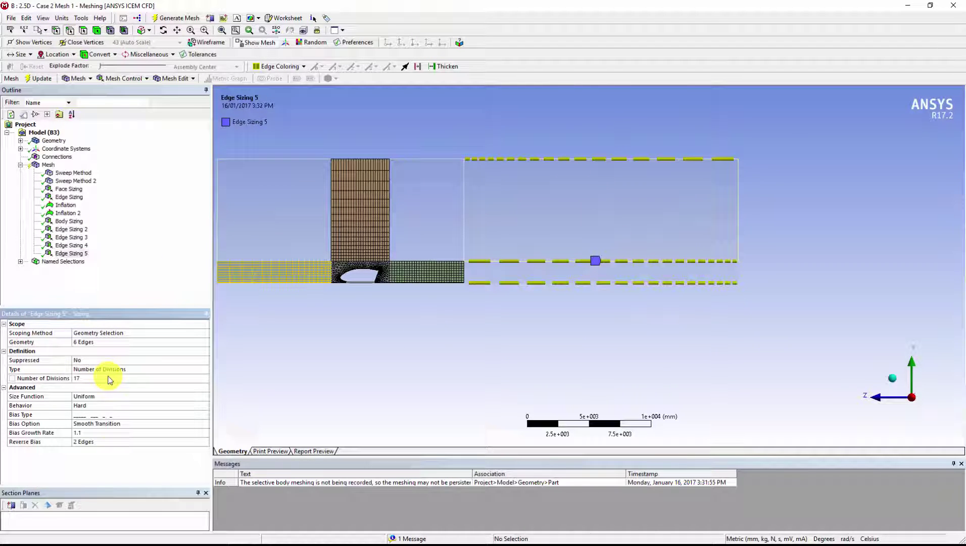
Step: Reverse the bias on four lower-right edges and set 25 divisions
{"action": "left_click", "coordinate": [101, 378]}
{"action": "left_click", "coordinate": [115, 442]}
{"action": "left_click_drag", "start_coordinate": [593, 248], "coordinate": [646, 302]}
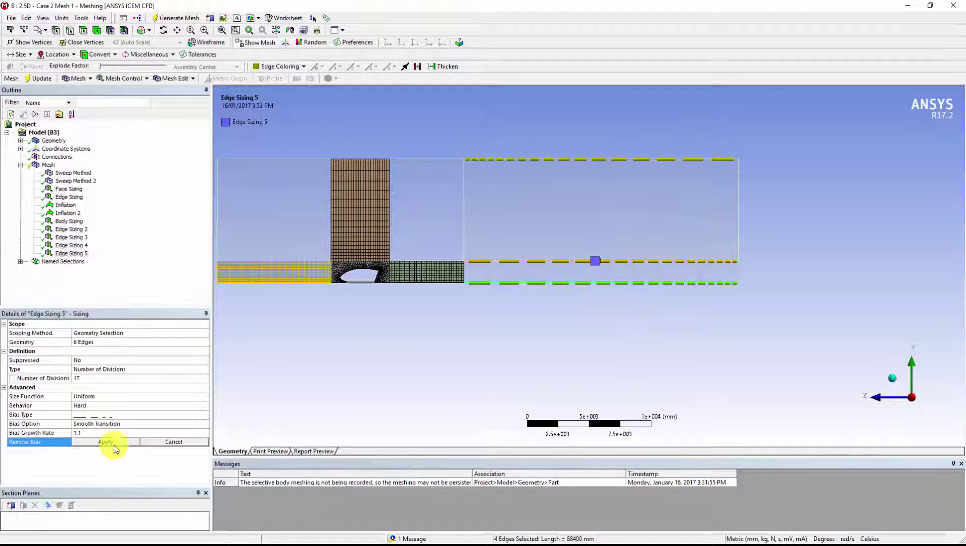
{"action": "left_click", "coordinate": [96, 441]}
{"action": "left_click", "coordinate": [104, 379]}
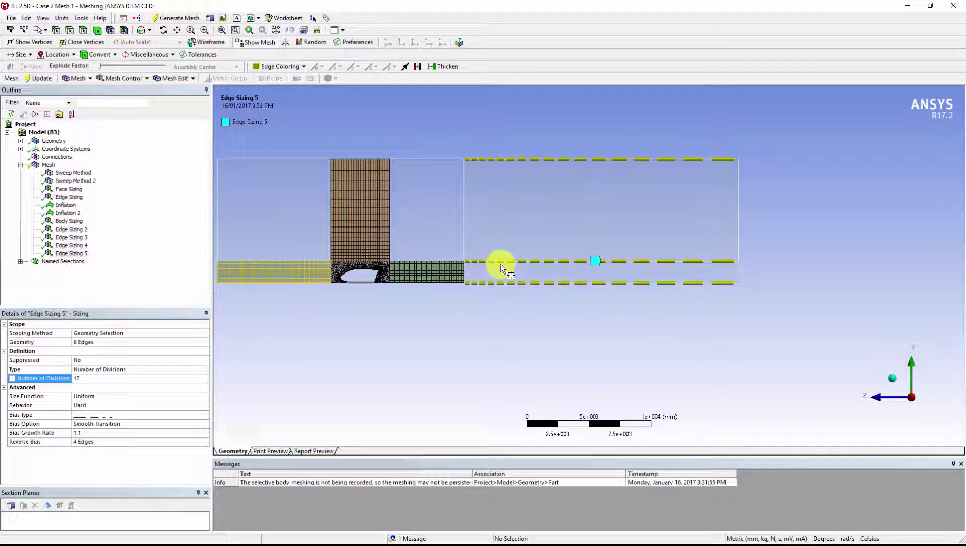
Step: Regenerate the mesh with the 25-division Edge Sizing 5
{"action": "right_click", "coordinate": [480, 257]}
{"action": "left_click", "coordinate": [550, 300]}
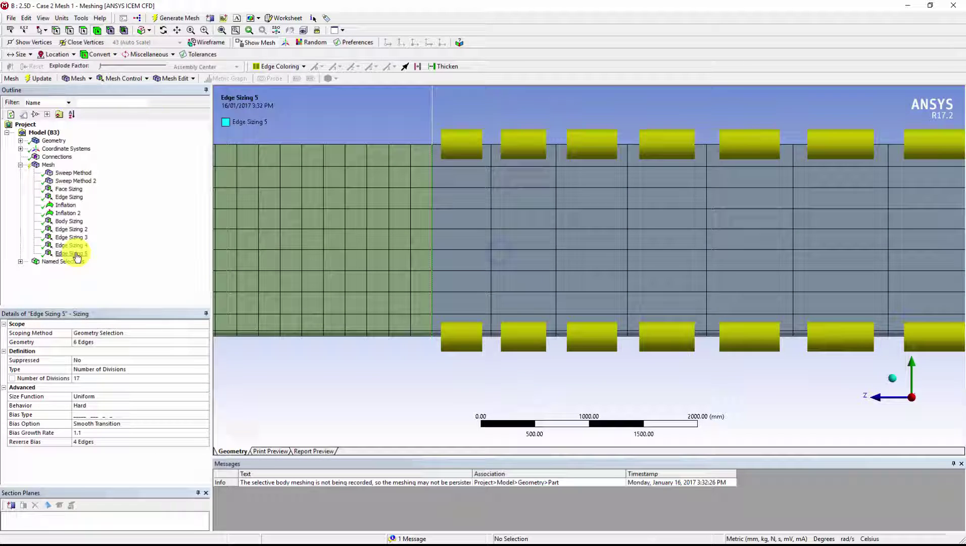
{"action": "right_click", "coordinate": [554, 243]}
{"action": "left_click", "coordinate": [575, 277]}
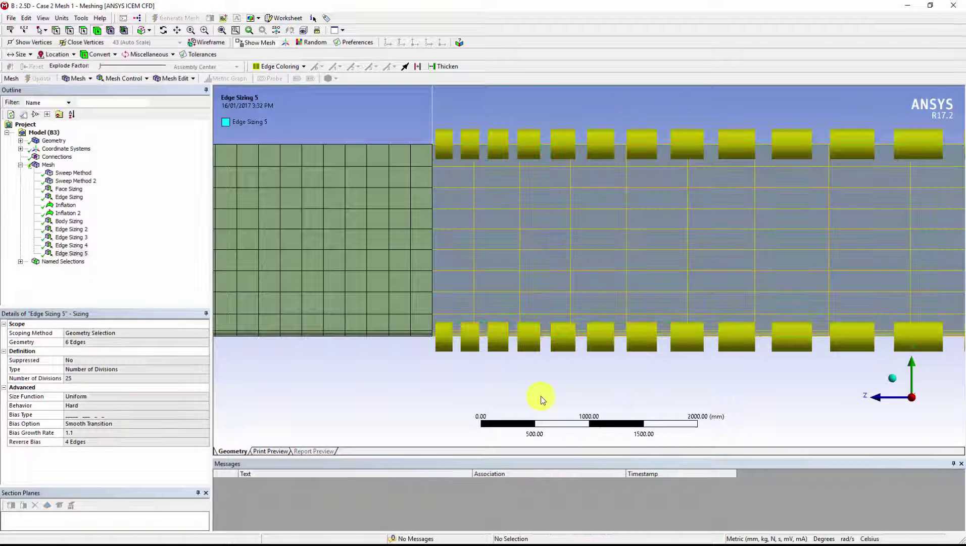
Step: Clear generated data and remesh the whole domain to 9554 nodes and 5152 elements
{"action": "key", "text": "F7"}
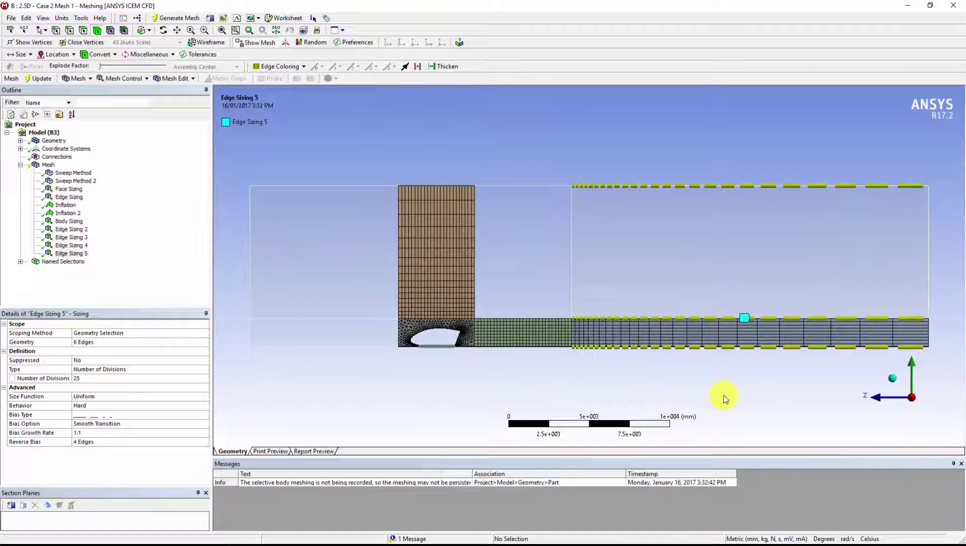
{"action": "middle_click_drag", "start_coordinate": [698, 375], "coordinate": [686, 347], "text": "ctrl"}
{"action": "right_click", "coordinate": [54, 169]}
{"action": "left_click", "coordinate": [81, 262]}
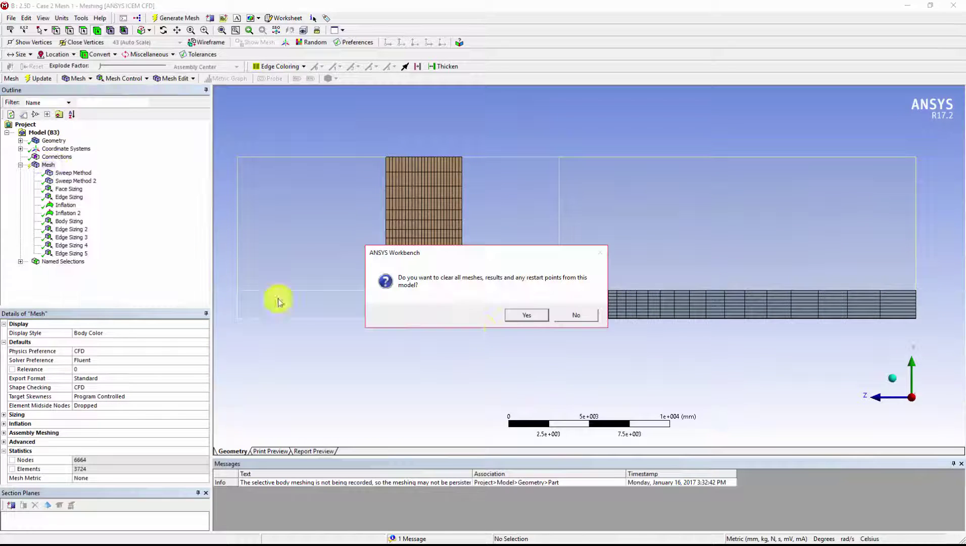
{"action": "left_click", "coordinate": [524, 315]}
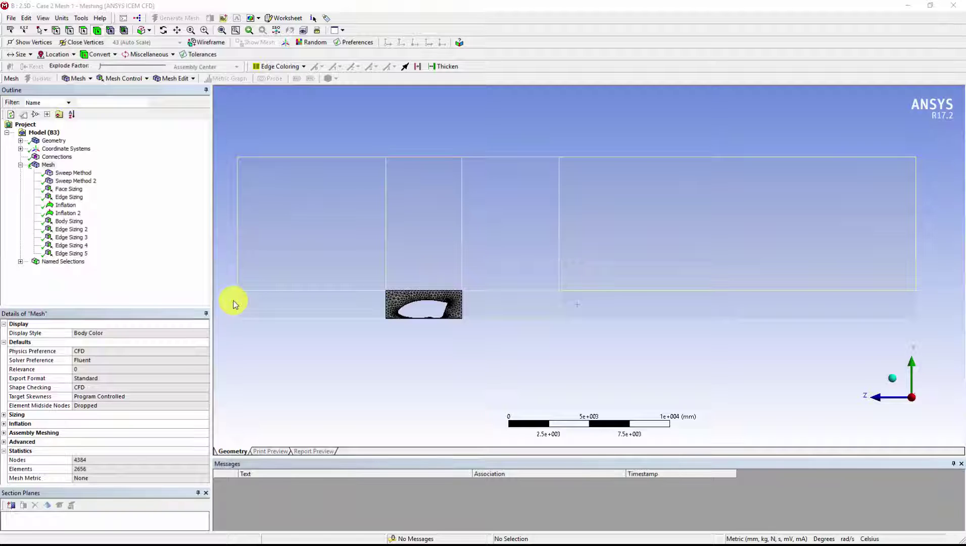
{"action": "left_click", "coordinate": [234, 303]}
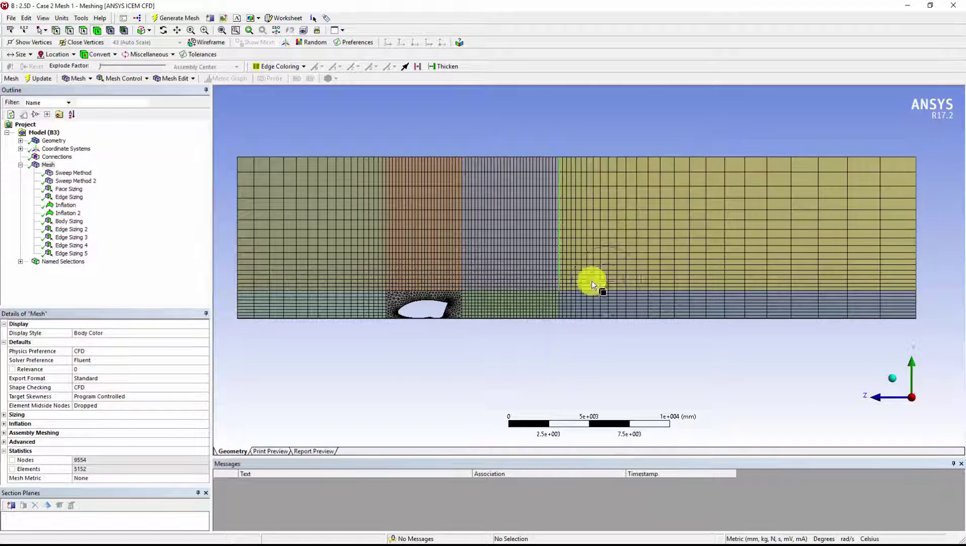
Step: Launch the Case 2 setup in Fluent with the default launcher settings
{"action": "scroll", "coordinate": [581, 323], "scroll_direction": "up", "scroll_amount": 4}
{"action": "scroll", "coordinate": [571, 366], "scroll_direction": "down", "scroll_amount": 2}
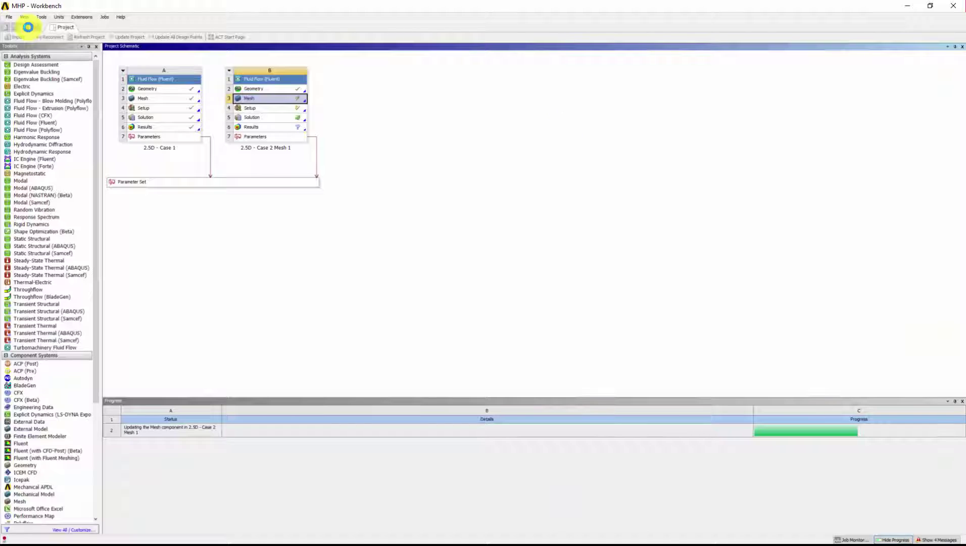
{"action": "double_click", "coordinate": [274, 107]}
{"action": "left_click", "coordinate": [387, 291]}
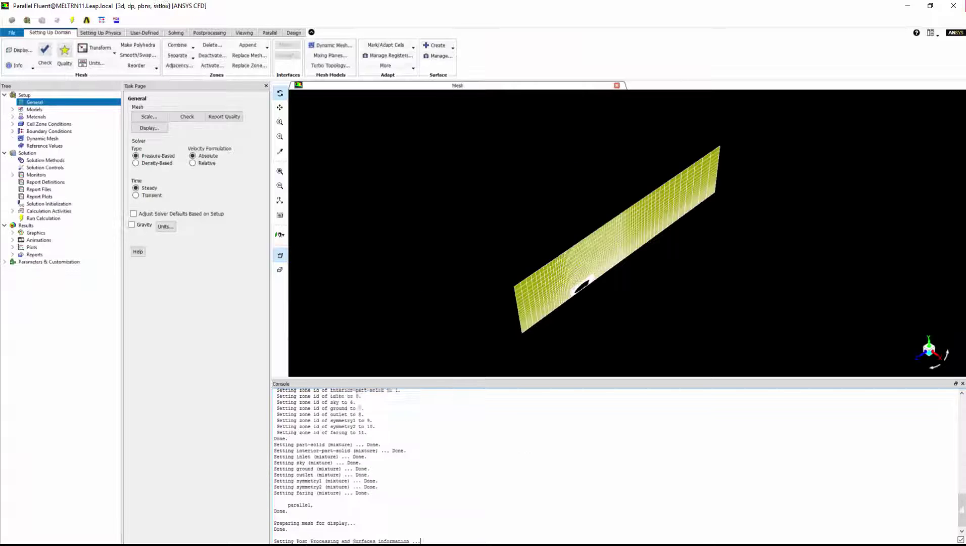
Step: Accept the changed mesh, redisplay it, and hybrid-initialize the Case 2 solution for running
{"action": "left_click", "coordinate": [505, 290]}
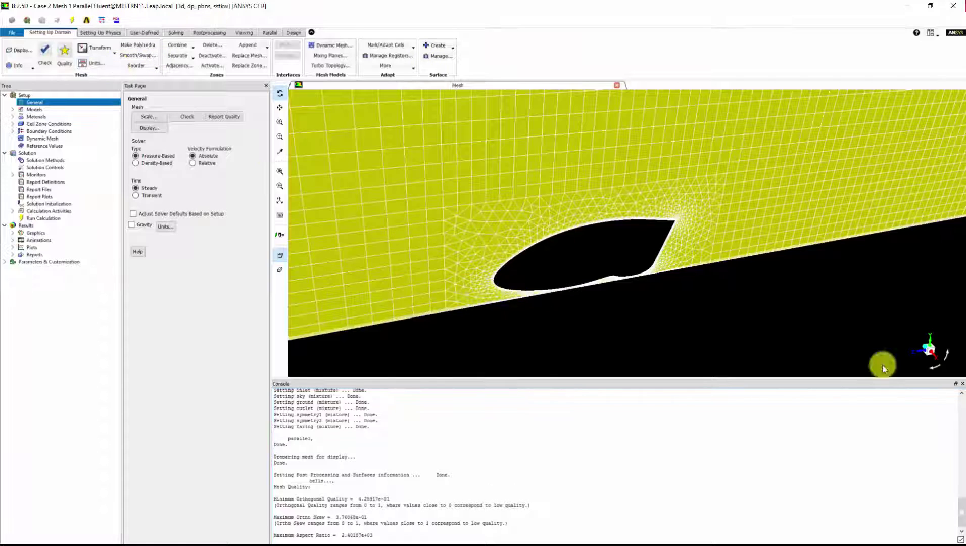
{"action": "left_click", "coordinate": [179, 382]}
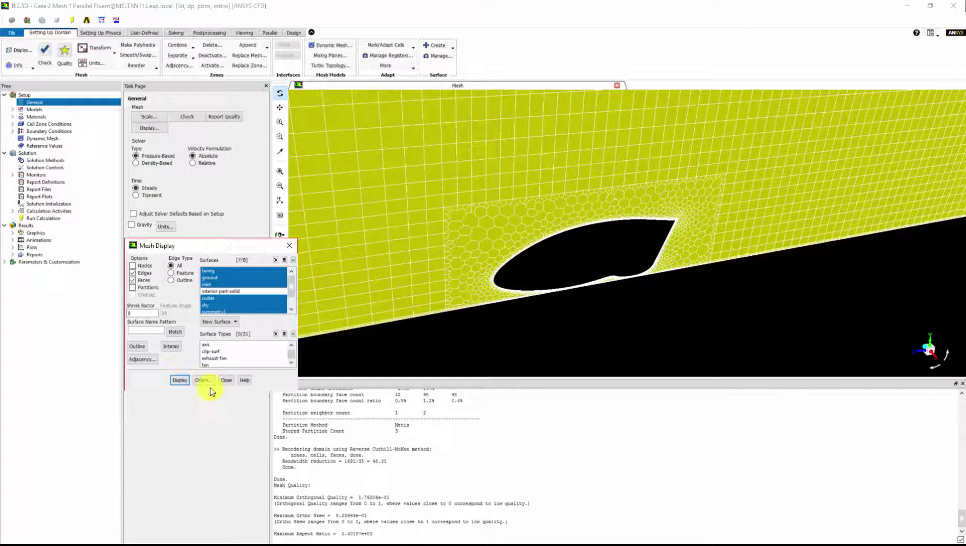
{"action": "left_click", "coordinate": [227, 384]}
{"action": "scroll", "coordinate": [567, 278], "scroll_direction": "down", "scroll_amount": 3}
{"action": "left_click", "coordinate": [49, 203]}
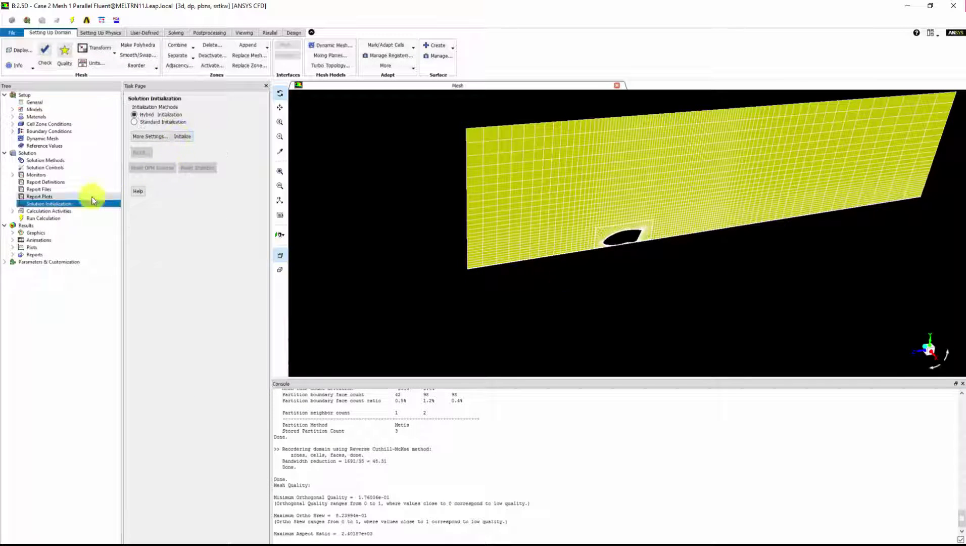
{"action": "left_click", "coordinate": [43, 218]}
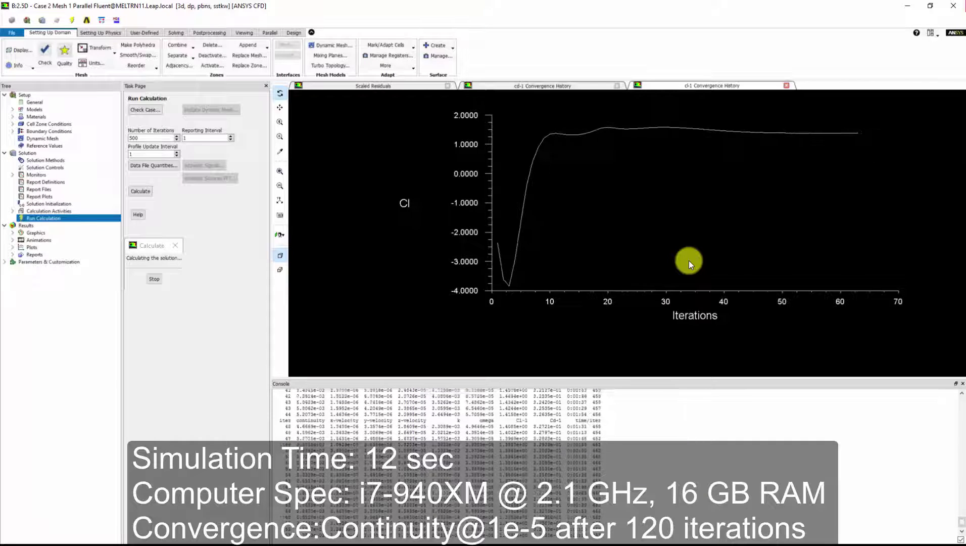
Step: Check the Cd history and confirm the residual monitor settings
{"action": "left_click", "coordinate": [441, 289]}
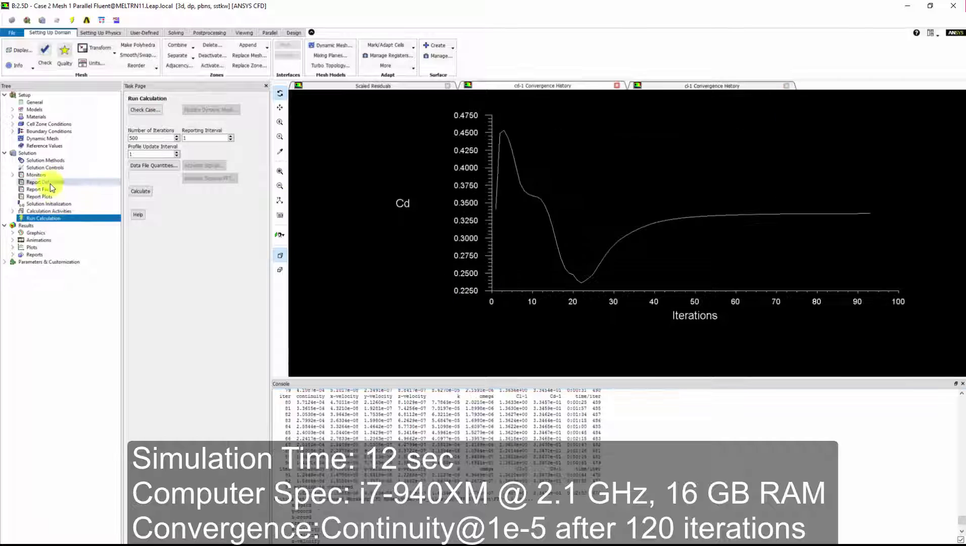
{"action": "left_click", "coordinate": [36, 174]}
{"action": "double_click", "coordinate": [230, 119]}
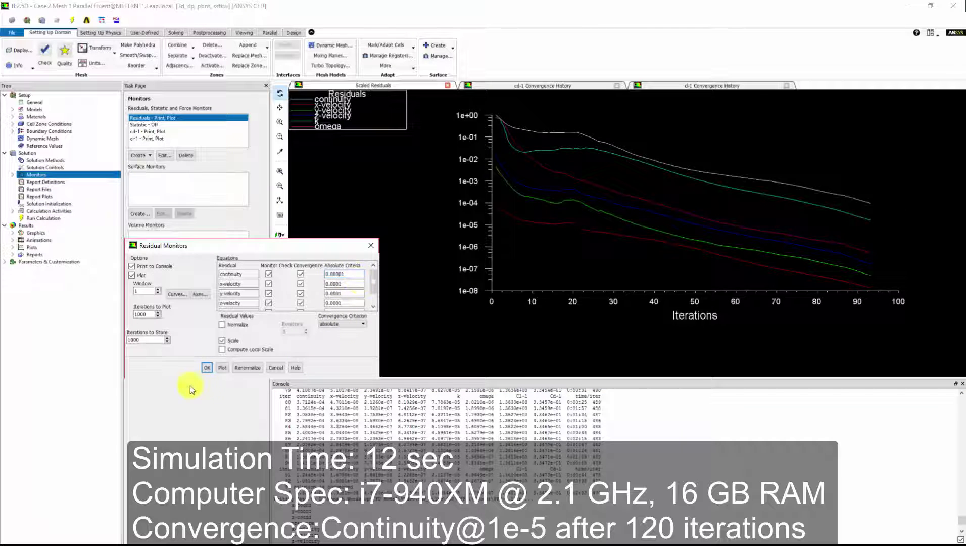
{"action": "left_click", "coordinate": [207, 368]}
Step: Run the Case 2 calculation until it converges at iteration 111
{"action": "left_click", "coordinate": [53, 217]}
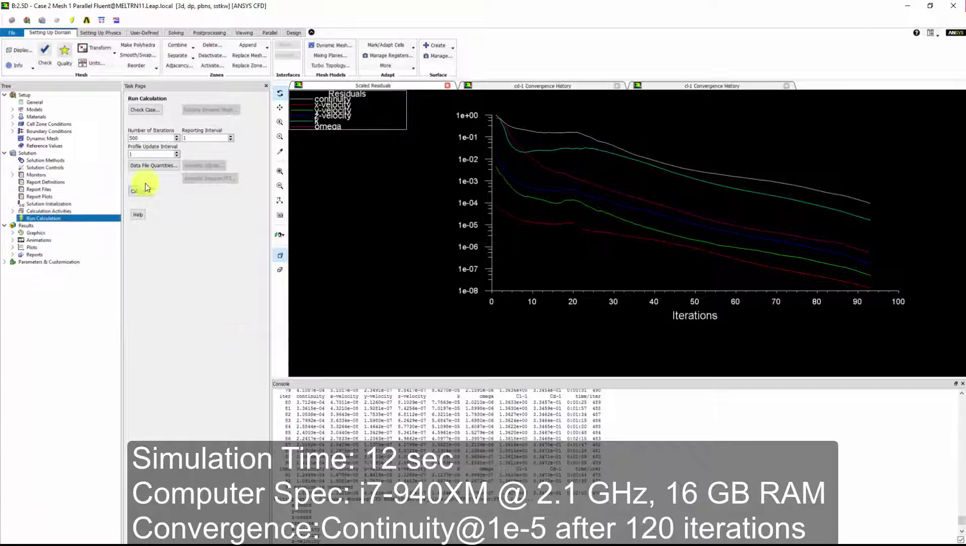
{"action": "left_click", "coordinate": [140, 190]}
{"action": "left_click", "coordinate": [177, 269]}
{"action": "left_click", "coordinate": [189, 292]}
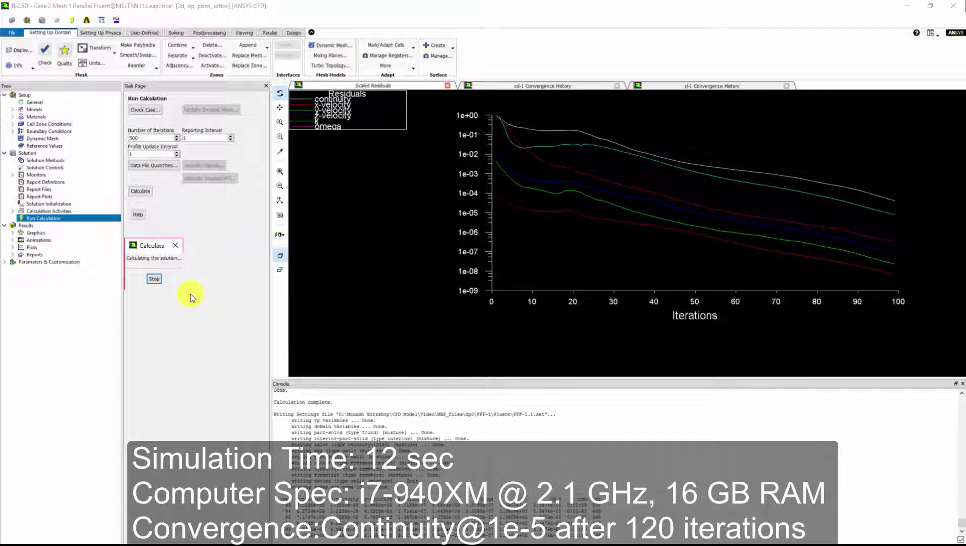
{"action": "left_click", "coordinate": [504, 289]}
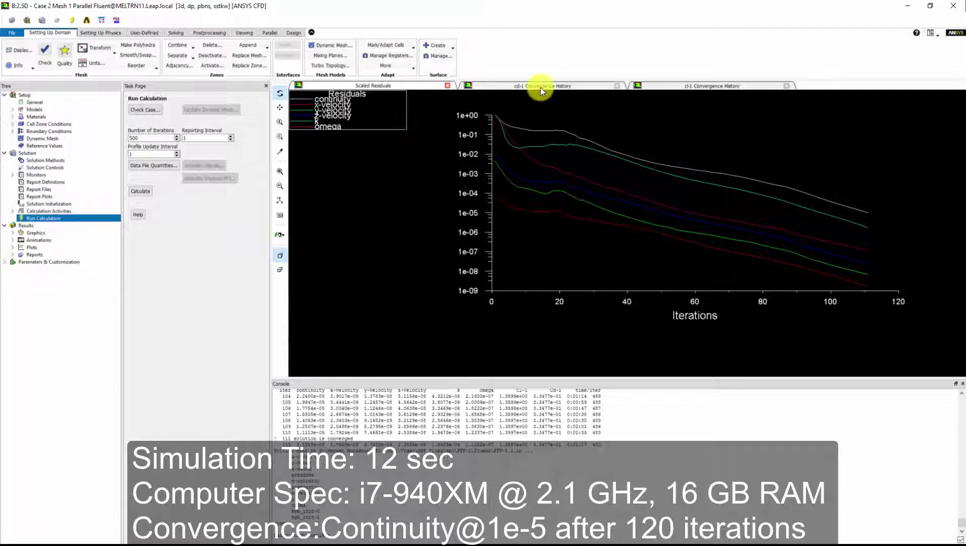
Step: Review the drag and lift coefficient histories, then close Fluent
{"action": "left_click", "coordinate": [541, 86]}
{"action": "left_click", "coordinate": [721, 86]}
{"action": "left_click", "coordinate": [11, 33]}
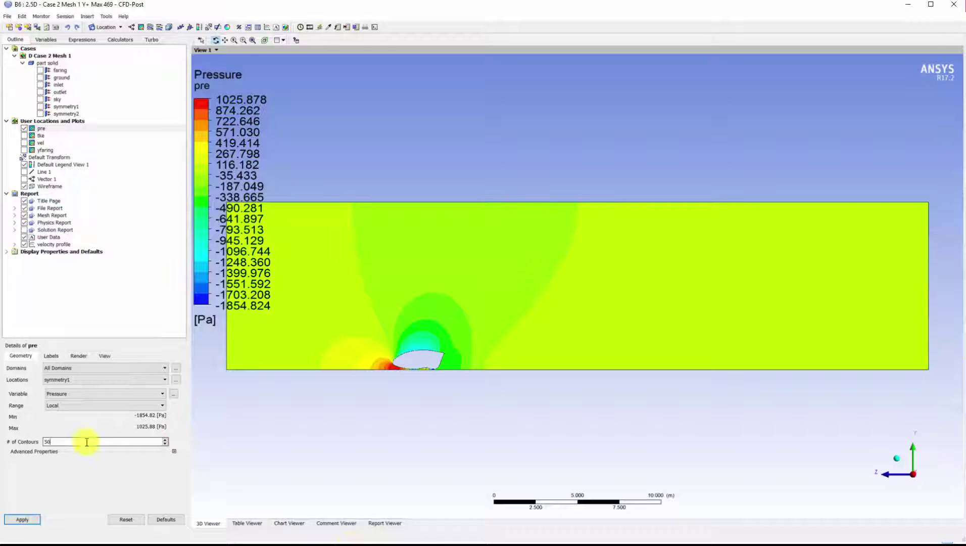
Step: Zoom in on the fairing to view the 50-level pressure contour on symmetry1
{"action": "right_click_drag", "start_coordinate": [506, 312], "coordinate": [368, 385]}
{"action": "right_click_drag", "start_coordinate": [692, 198], "coordinate": [363, 384]}
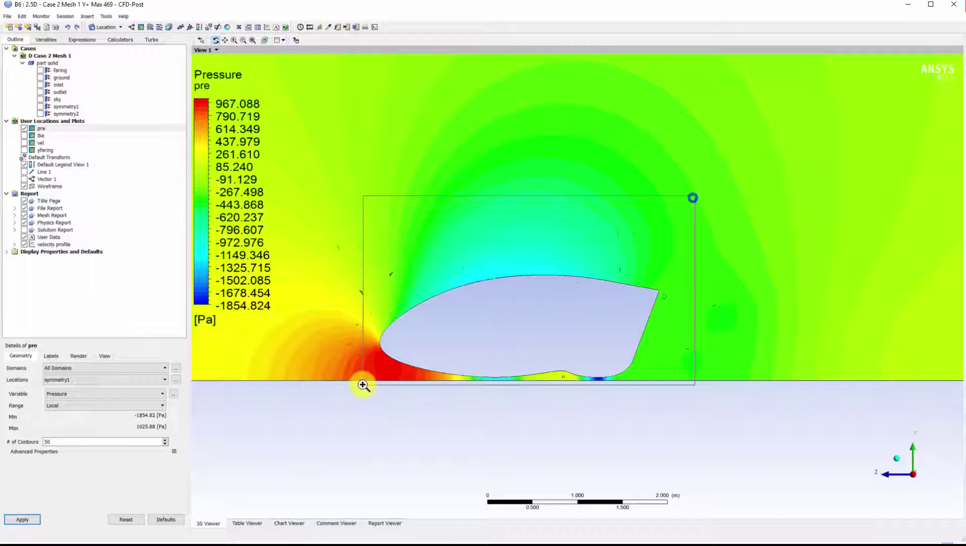
{"action": "mouse_move", "coordinate": [463, 360]}
{"action": "left_mouse_down"}
{"action": "mouse_move", "coordinate": [479, 382]}
{"action": "mouse_move", "coordinate": [621, 319]}
{"action": "mouse_move", "coordinate": [761, 280]}
{"action": "mouse_move", "coordinate": [574, 267]}
{"action": "mouse_move", "coordinate": [330, 280]}
{"action": "mouse_move", "coordinate": [457, 287]}
{"action": "left_mouse_up"}
{"action": "scroll", "coordinate": [485, 323], "scroll_direction": "down", "scroll_amount": 5}
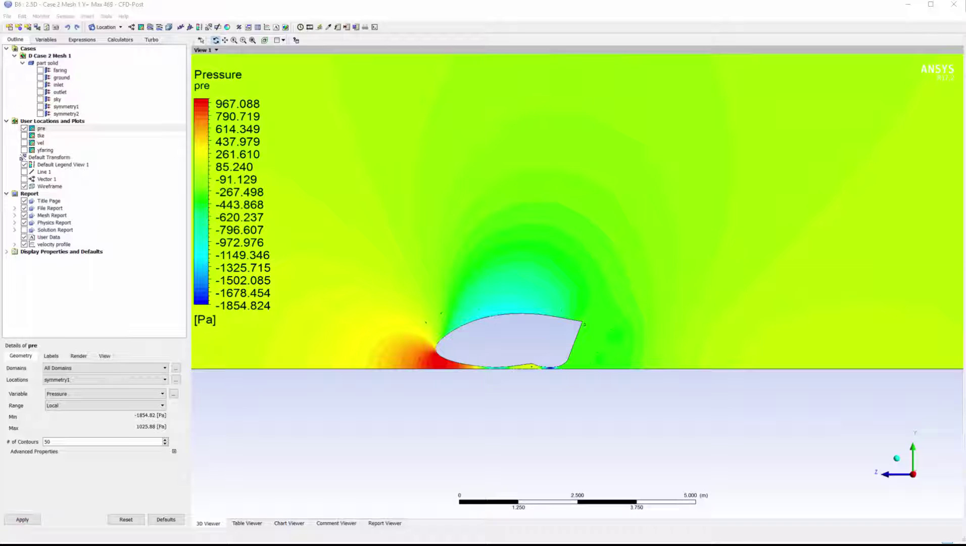
Step: Swap the pressure contour for velocity vectors and zoom into the region behind the fairing
{"action": "left_click", "coordinate": [24, 128]}
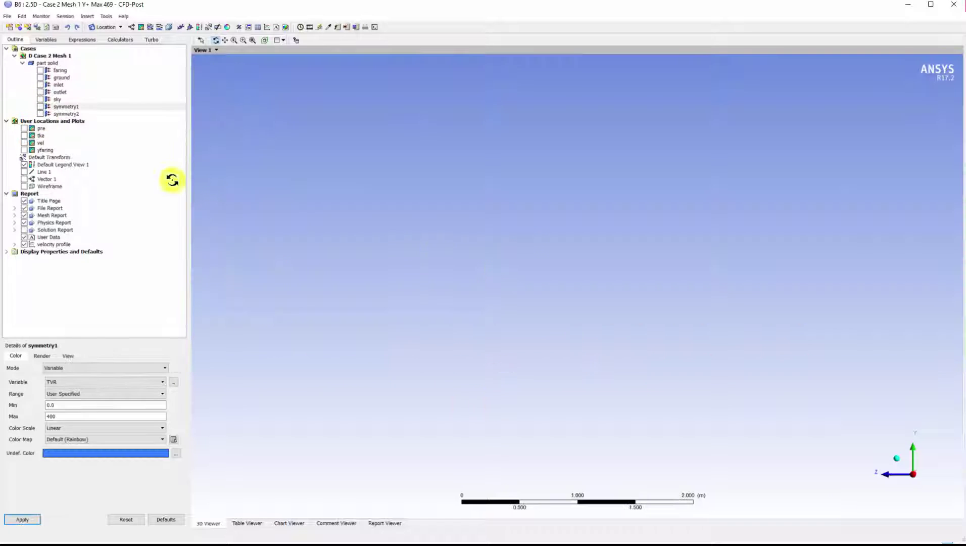
{"action": "left_click", "coordinate": [24, 179]}
{"action": "right_click_drag", "start_coordinate": [399, 313], "coordinate": [216, 431]}
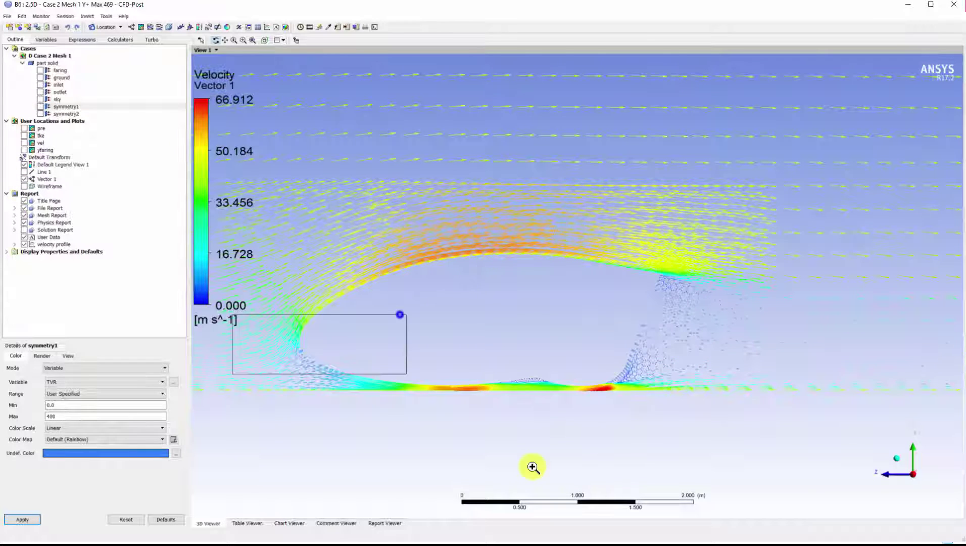
{"action": "scroll", "coordinate": [755, 199], "scroll_direction": "down", "scroll_amount": 2}
{"action": "scroll", "coordinate": [863, 263], "scroll_direction": "down", "scroll_amount": 2}
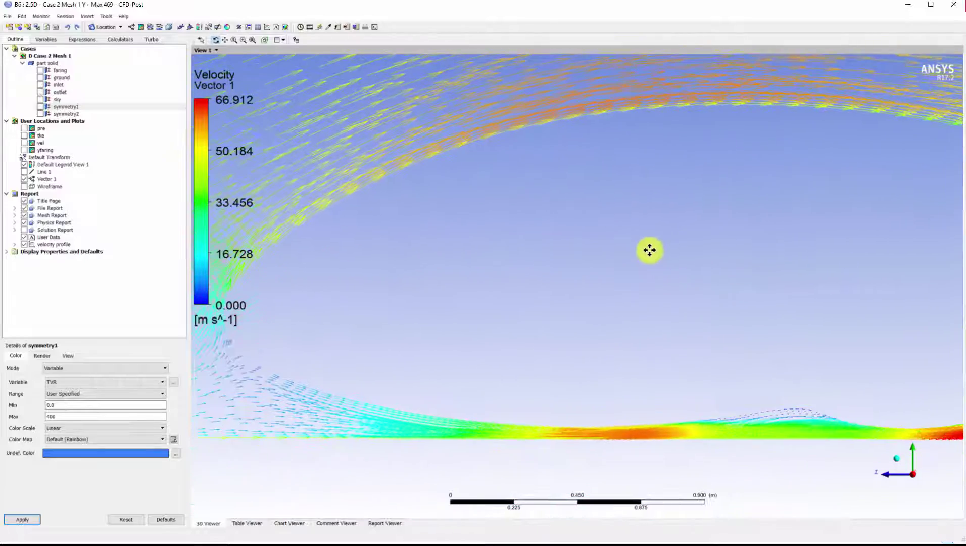
{"action": "scroll", "coordinate": [647, 250], "scroll_direction": "down", "scroll_amount": 2}
{"action": "scroll", "coordinate": [850, 235], "scroll_direction": "down", "scroll_amount": 1}
{"action": "scroll", "coordinate": [692, 253], "scroll_direction": "down", "scroll_amount": 2}
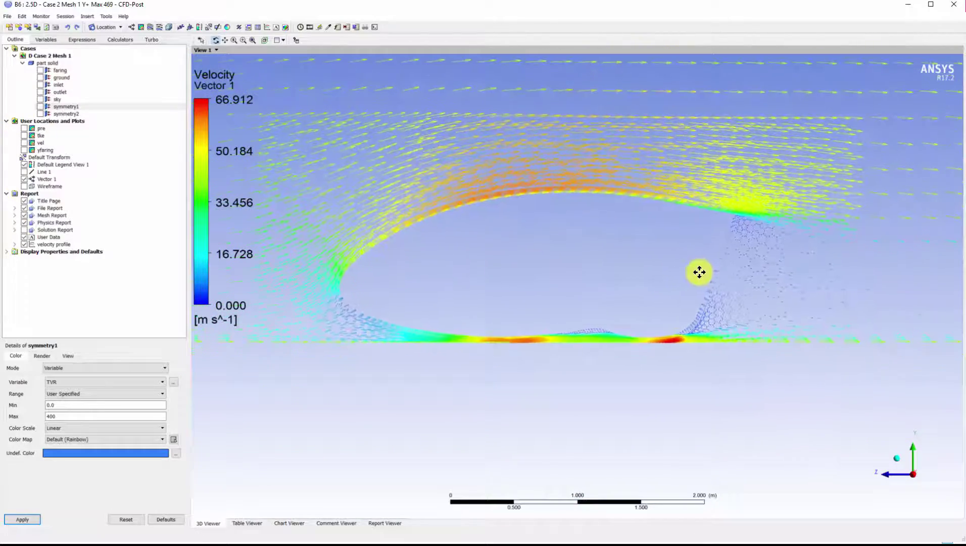
{"action": "left_click_drag", "start_coordinate": [667, 259], "coordinate": [617, 278]}
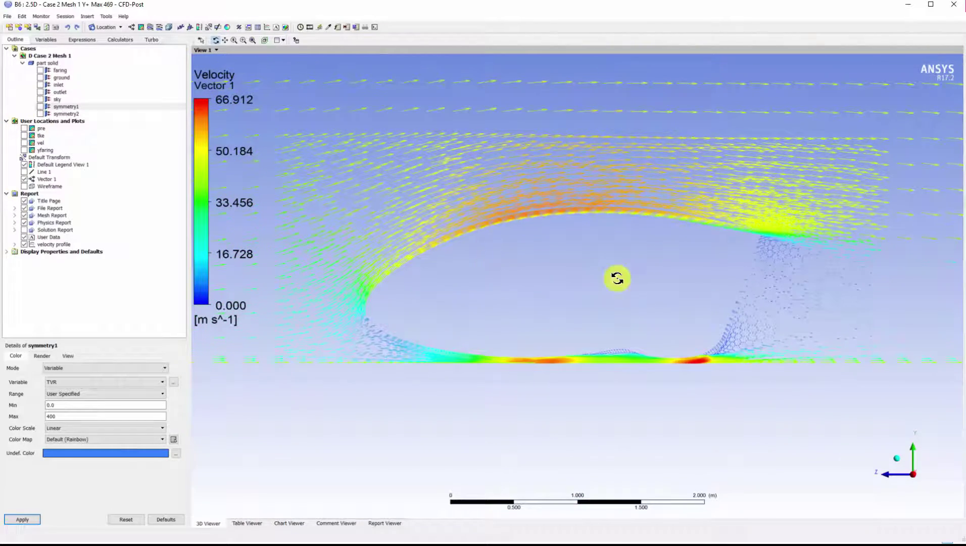
Step: Hide the legend and show the pressure contour again at 0.7 transparency
{"action": "left_click", "coordinate": [23, 164]}
{"action": "left_click", "coordinate": [24, 128]}
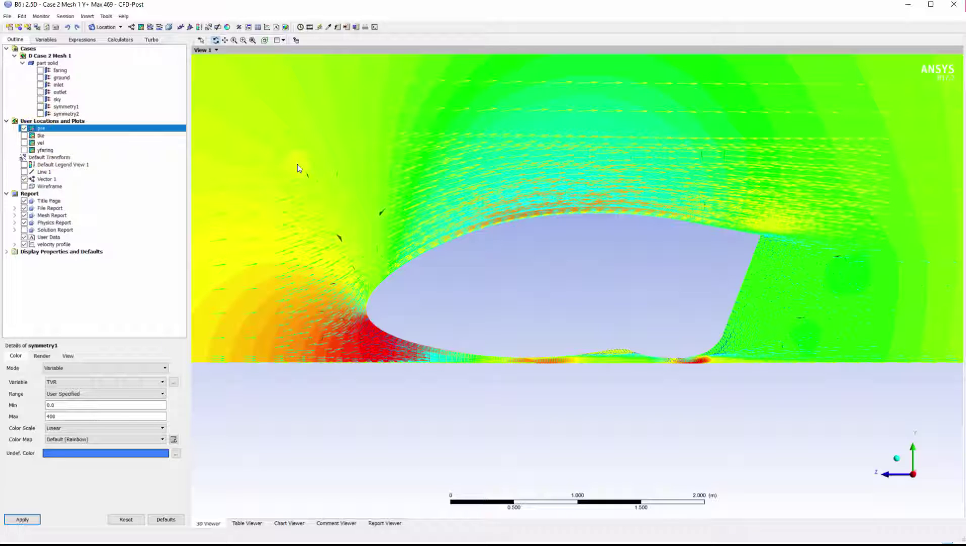
{"action": "left_click", "coordinate": [78, 355]}
{"action": "left_click", "coordinate": [22, 519]}
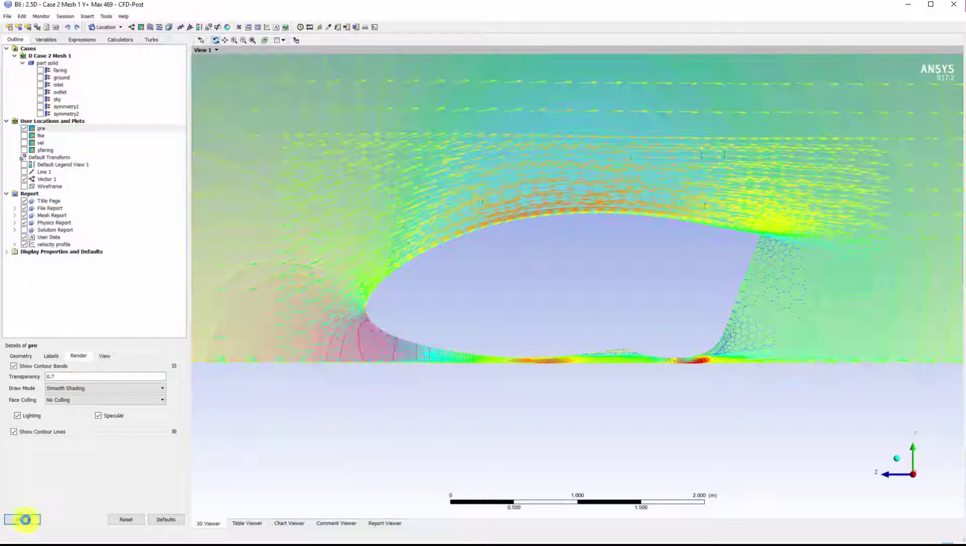
Step: Inspect the flow along the fairing and toward the domain end, then return to the fairing
{"action": "right_click_drag", "start_coordinate": [485, 259], "coordinate": [371, 376]}
{"action": "scroll", "coordinate": [469, 362], "scroll_direction": "up", "scroll_amount": 2}
{"action": "middle_click_drag", "start_coordinate": [469, 362], "coordinate": [567, 370]}
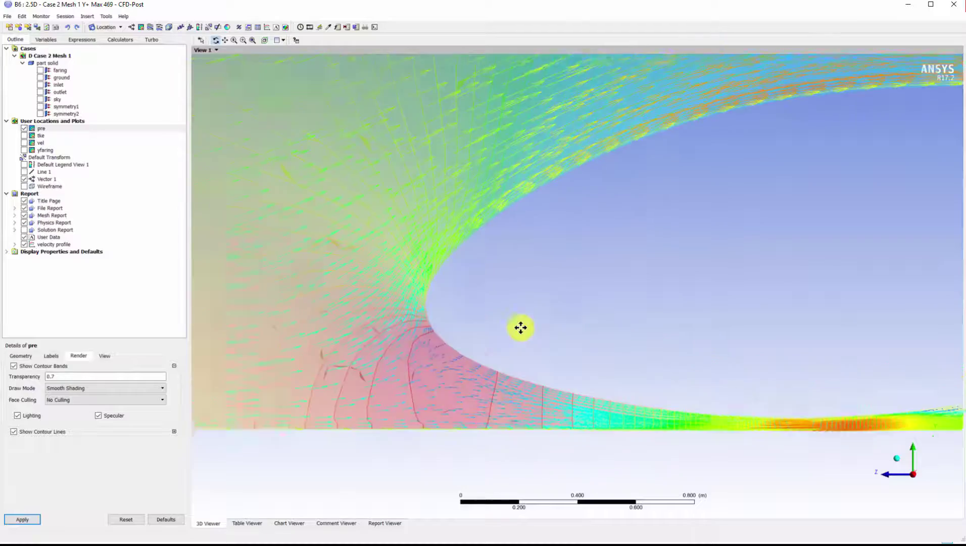
{"action": "middle_click_drag", "start_coordinate": [799, 343], "coordinate": [691, 328]}
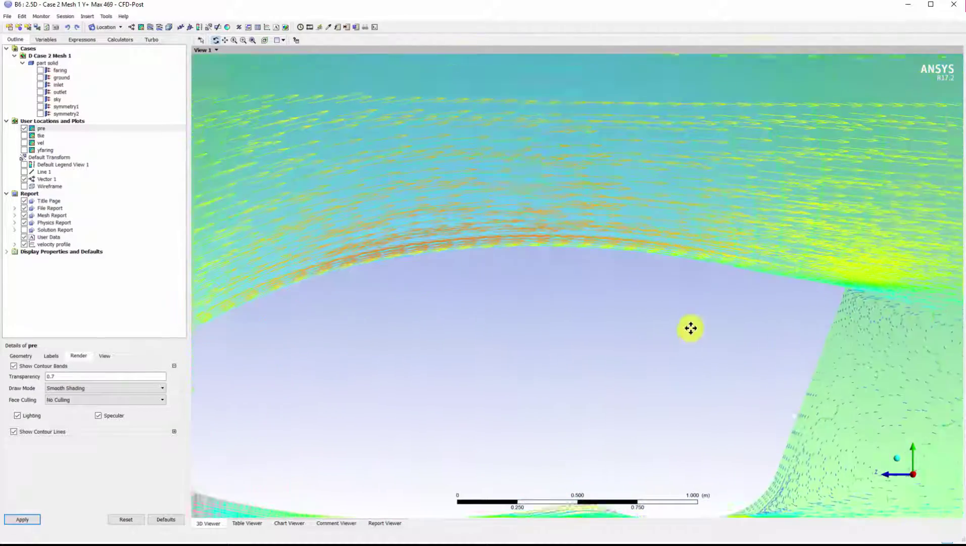
{"action": "scroll", "coordinate": [649, 300], "scroll_direction": "down", "scroll_amount": 2}
{"action": "scroll", "coordinate": [615, 278], "scroll_direction": "down", "scroll_amount": 3}
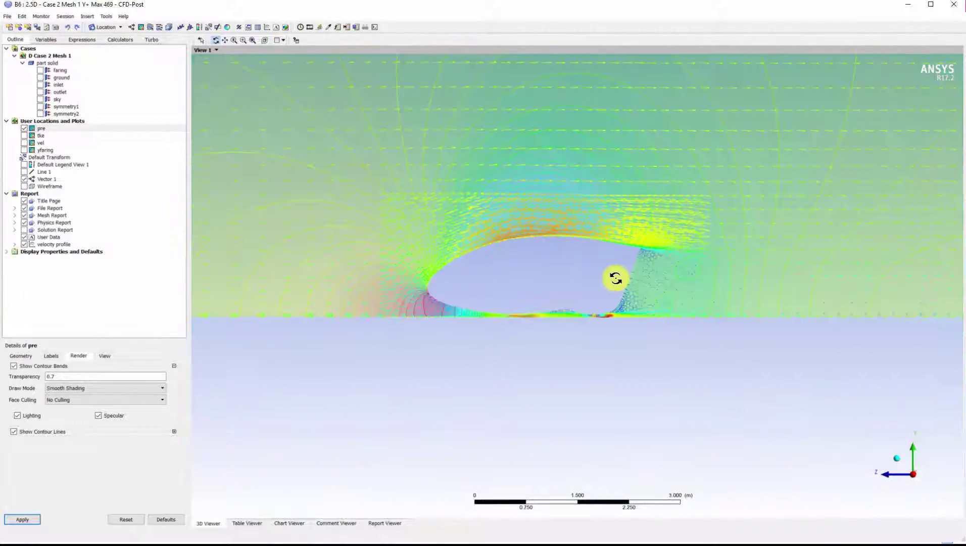
{"action": "scroll", "coordinate": [615, 335], "scroll_direction": "down", "scroll_amount": 2}
{"action": "middle_click_drag", "start_coordinate": [614, 335], "coordinate": [520, 345]}
{"action": "scroll", "coordinate": [758, 164], "scroll_direction": "down", "scroll_amount": 1}
{"action": "scroll", "coordinate": [758, 164], "scroll_direction": "up", "scroll_amount": 2}
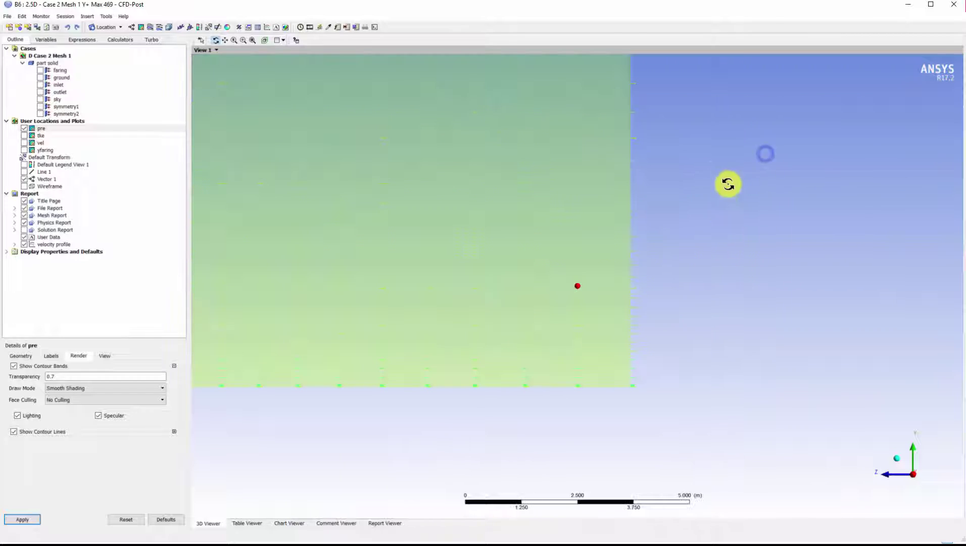
{"action": "right_click_drag", "start_coordinate": [707, 260], "coordinate": [513, 420]}
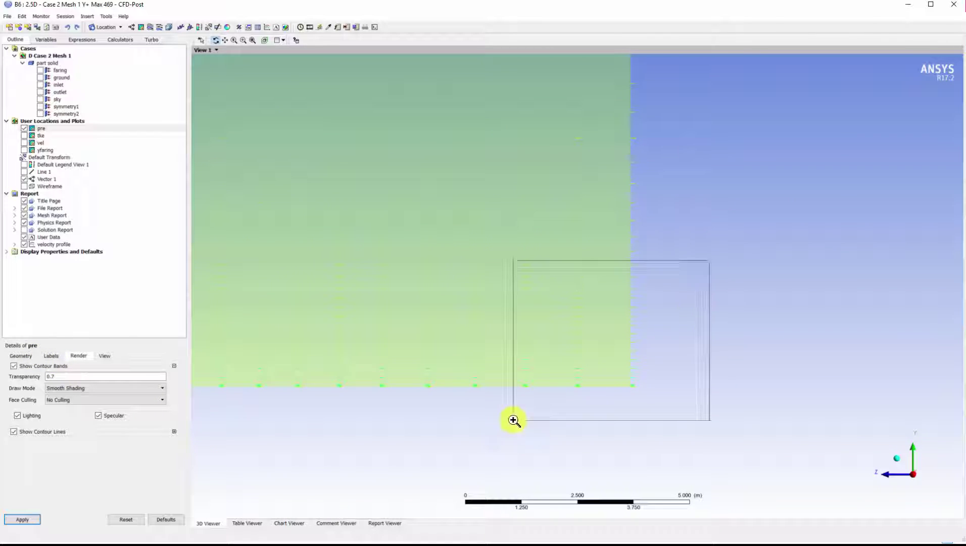
{"action": "scroll", "coordinate": [586, 395], "scroll_direction": "down", "scroll_amount": 2}
{"action": "scroll", "coordinate": [494, 329], "scroll_direction": "down", "scroll_amount": 1}
{"action": "right_click_drag", "start_coordinate": [425, 252], "coordinate": [341, 306]}
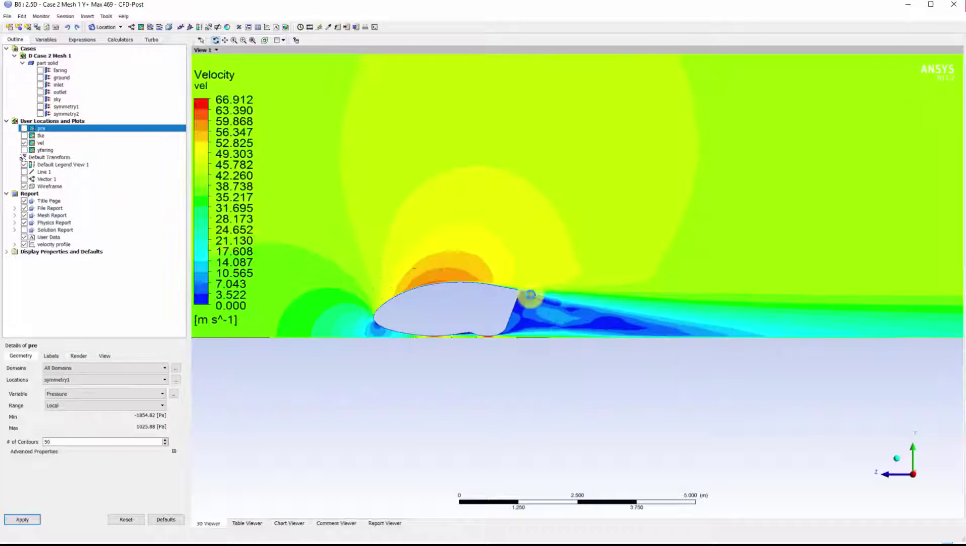
Step: Show symmetry1 with mesh lines and TVR colouring
{"action": "left_click_drag", "start_coordinate": [530, 294], "coordinate": [479, 263]}
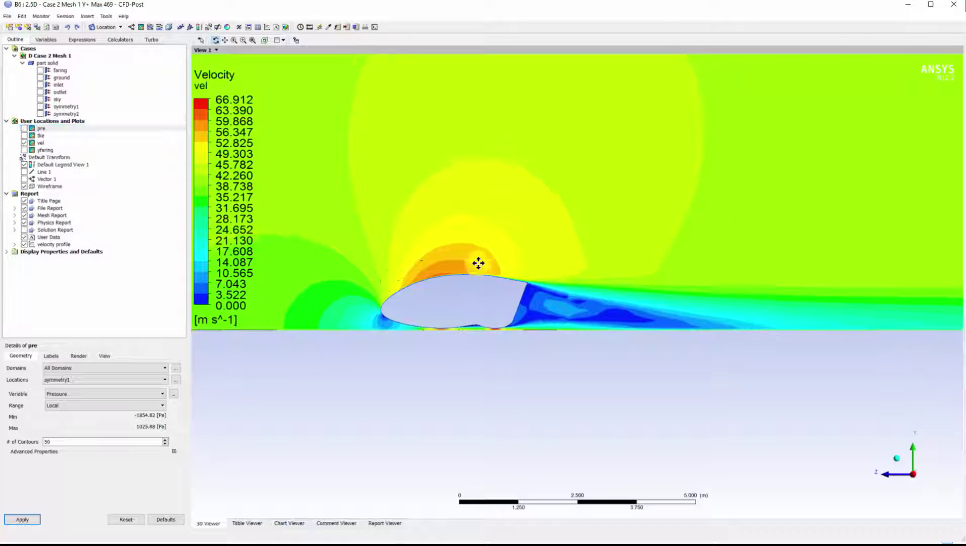
{"action": "left_click", "coordinate": [66, 107]}
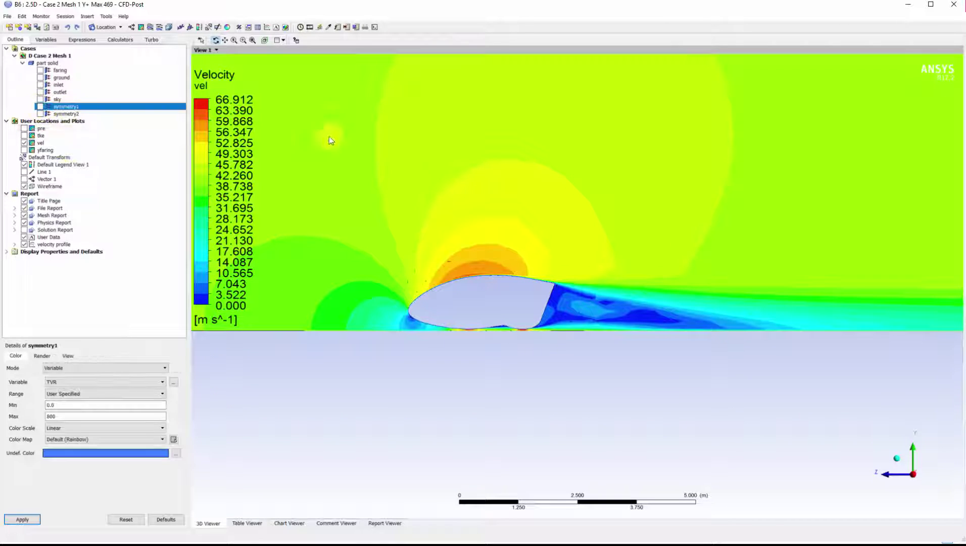
{"action": "left_click", "coordinate": [43, 357]}
{"action": "left_click", "coordinate": [39, 106]}
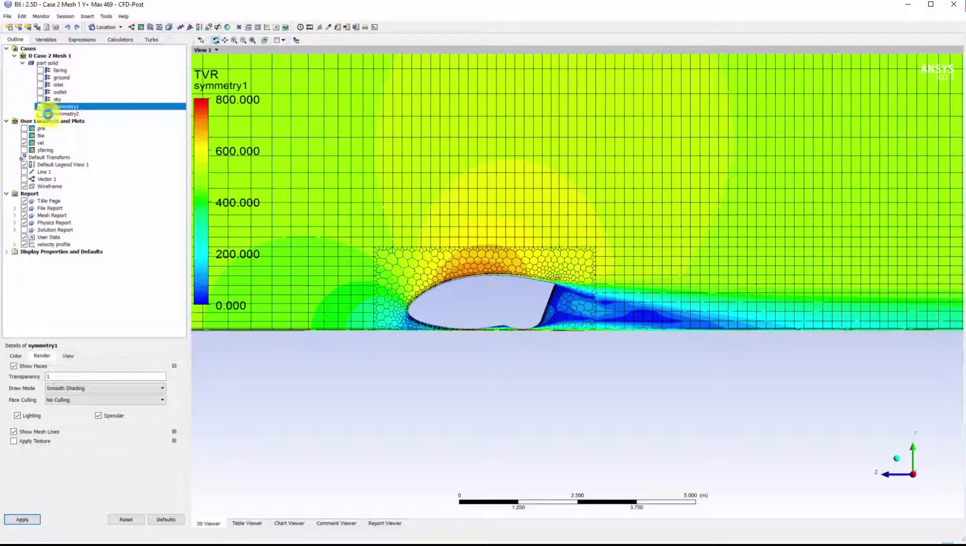
Step: Frame the fairing and wake, and replace the velocity contour with turbulence kinetic energy
{"action": "scroll", "coordinate": [334, 354], "scroll_direction": "up", "scroll_amount": 5}
{"action": "middle_click_drag", "start_coordinate": [758, 404], "coordinate": [556, 384]}
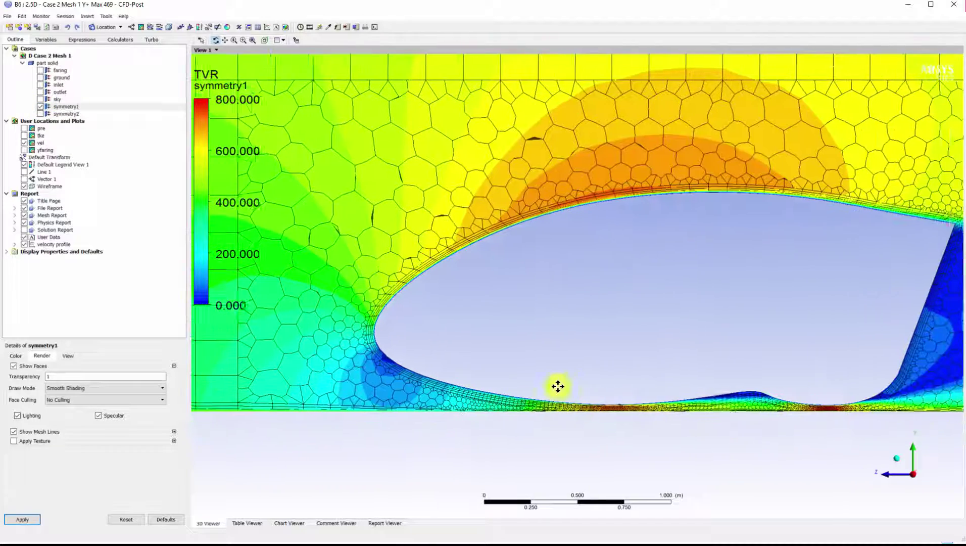
{"action": "mouse_move", "coordinate": [659, 362]}
{"action": "middle_mouse_down"}
{"action": "mouse_move", "coordinate": [728, 349]}
{"action": "mouse_move", "coordinate": [685, 339]}
{"action": "mouse_move", "coordinate": [716, 313]}
{"action": "middle_mouse_up"}
{"action": "scroll", "coordinate": [644, 320], "scroll_direction": "down", "scroll_amount": 3}
{"action": "scroll", "coordinate": [655, 335], "scroll_direction": "down", "scroll_amount": 3}
{"action": "scroll", "coordinate": [654, 336], "scroll_direction": "down", "scroll_amount": 1}
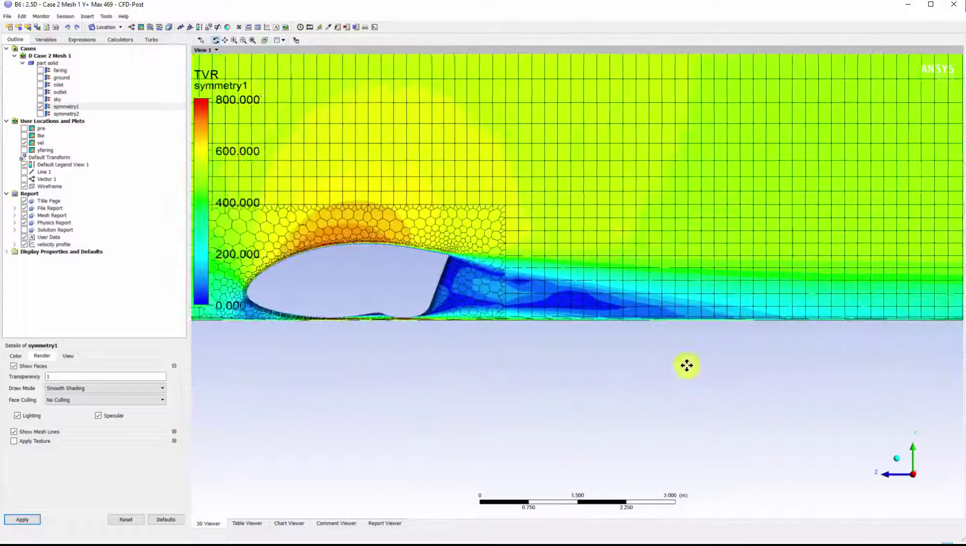
{"action": "scroll", "coordinate": [683, 364], "scroll_direction": "down", "scroll_amount": 2}
{"action": "scroll", "coordinate": [630, 382], "scroll_direction": "down", "scroll_amount": 2}
{"action": "scroll", "coordinate": [630, 412], "scroll_direction": "up", "scroll_amount": 3}
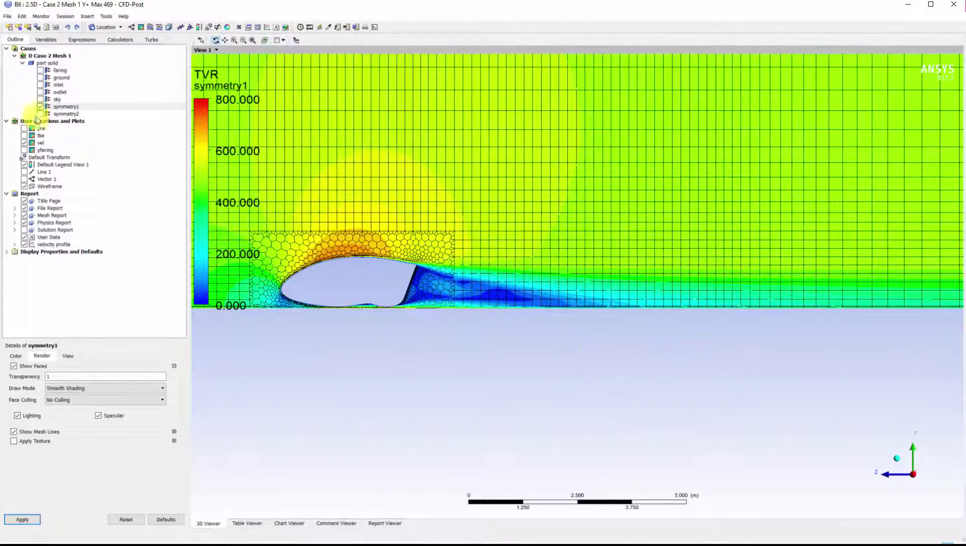
{"action": "left_click", "coordinate": [23, 143]}
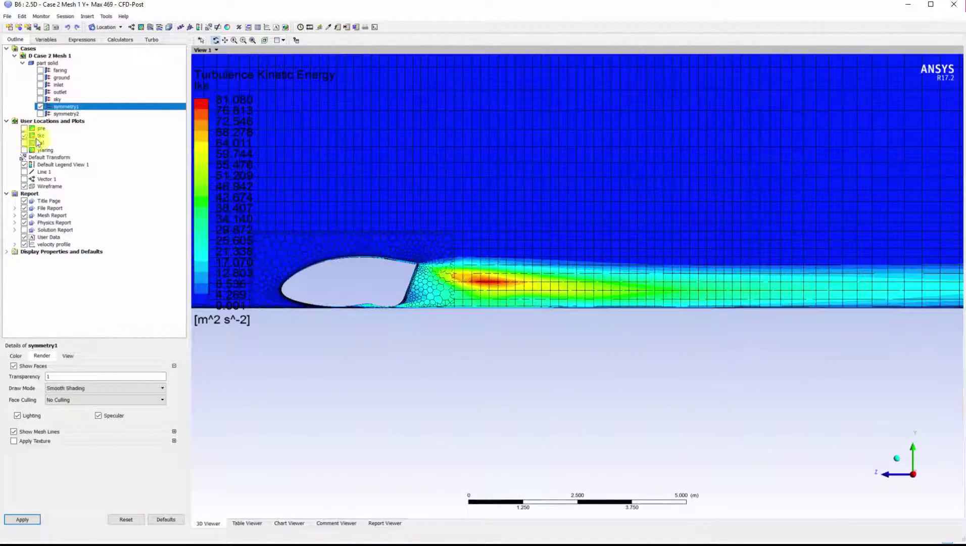
Step: Apply opaque TVR colouring to the symmetry mesh and open its colour settings
{"action": "middle_click_drag", "start_coordinate": [674, 300], "coordinate": [651, 301]}
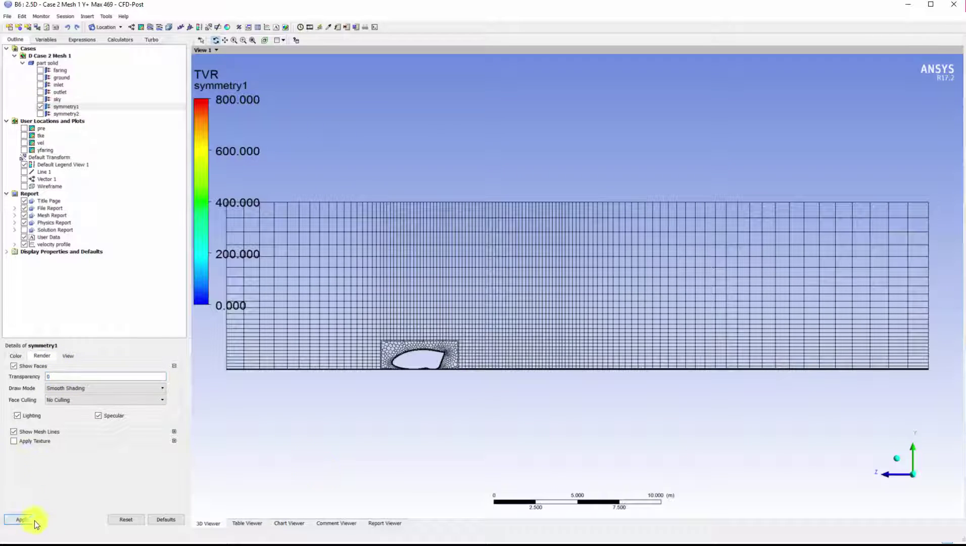
{"action": "left_click", "coordinate": [35, 520]}
{"action": "left_click", "coordinate": [17, 356]}
{"action": "scroll", "coordinate": [407, 378], "scroll_direction": "up", "scroll_amount": 5}
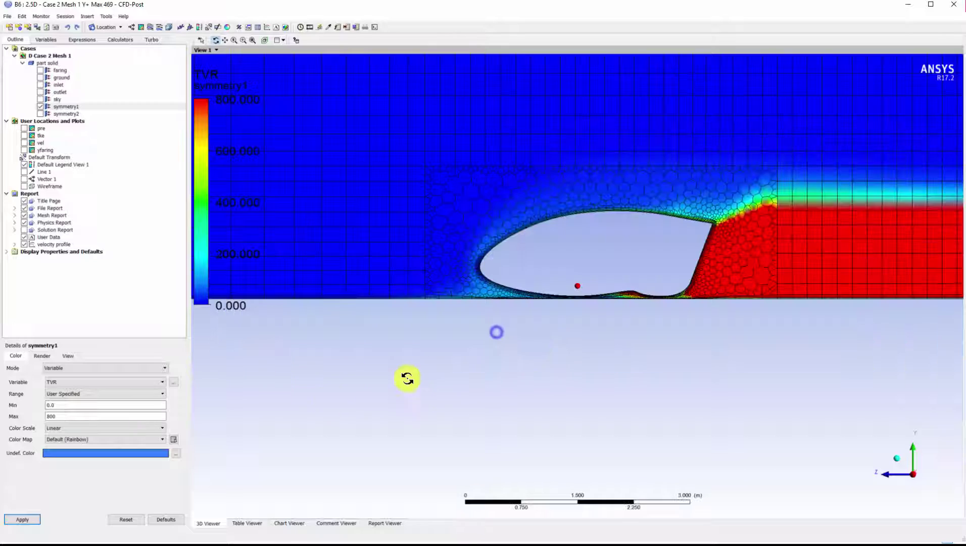
{"action": "scroll", "coordinate": [558, 215], "scroll_direction": "up", "scroll_amount": 5}
{"action": "scroll", "coordinate": [809, 190], "scroll_direction": "up", "scroll_amount": 3}
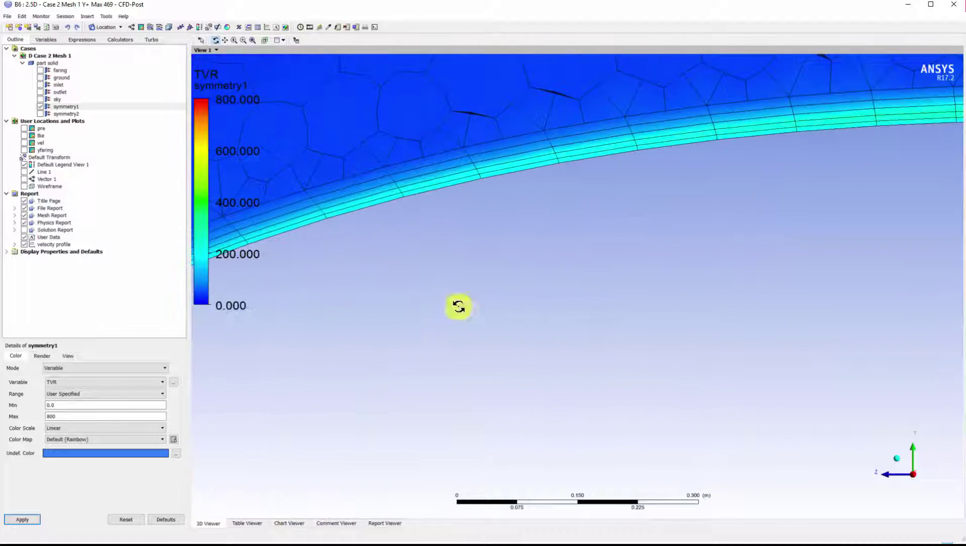
{"action": "scroll", "coordinate": [405, 303], "scroll_direction": "down", "scroll_amount": 2}
{"action": "scroll", "coordinate": [414, 298], "scroll_direction": "down", "scroll_amount": 2}
{"action": "scroll", "coordinate": [654, 263], "scroll_direction": "up", "scroll_amount": 3}
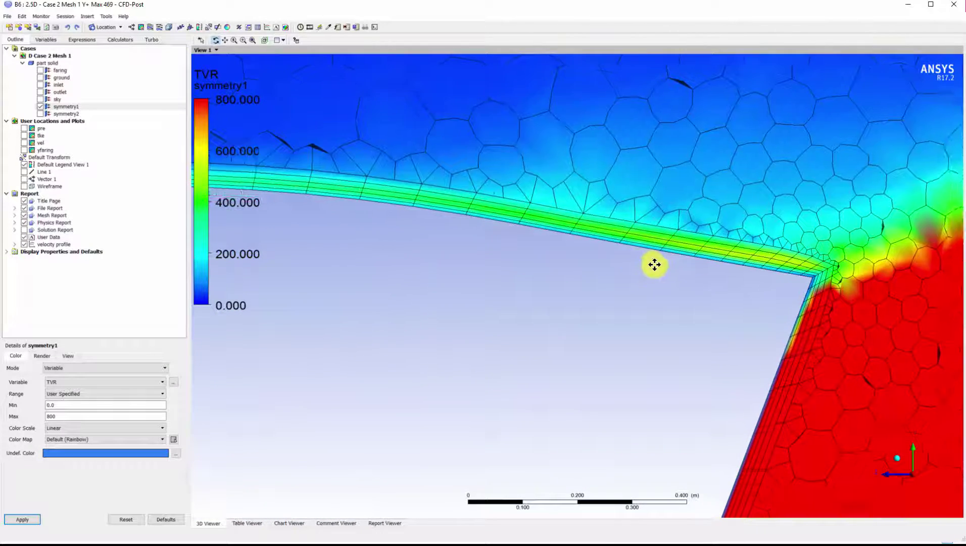
{"action": "scroll", "coordinate": [663, 252], "scroll_direction": "up", "scroll_amount": 2}
{"action": "scroll", "coordinate": [430, 326], "scroll_direction": "down", "scroll_amount": 1}
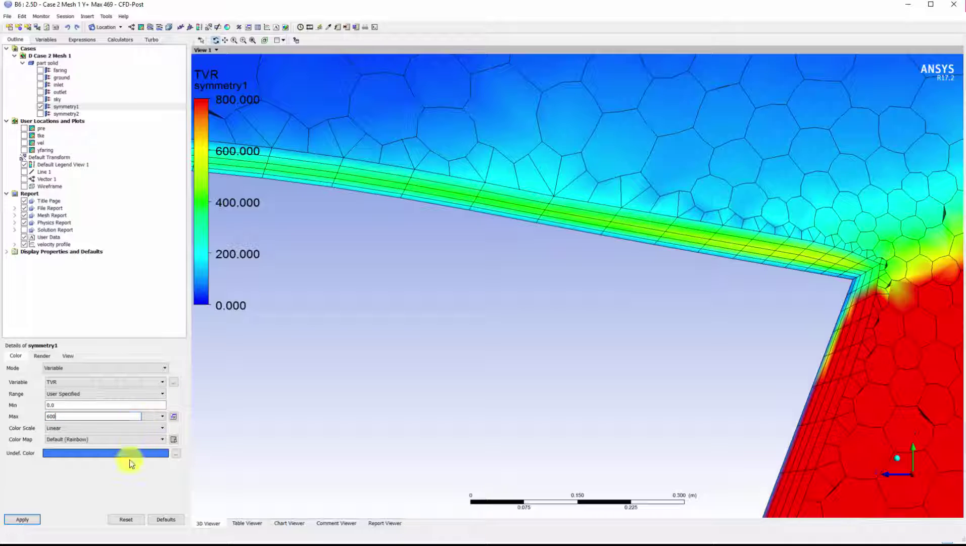
Step: Set a user-specified TVR range maximum, settling on 400
{"action": "left_click", "coordinate": [36, 517]}
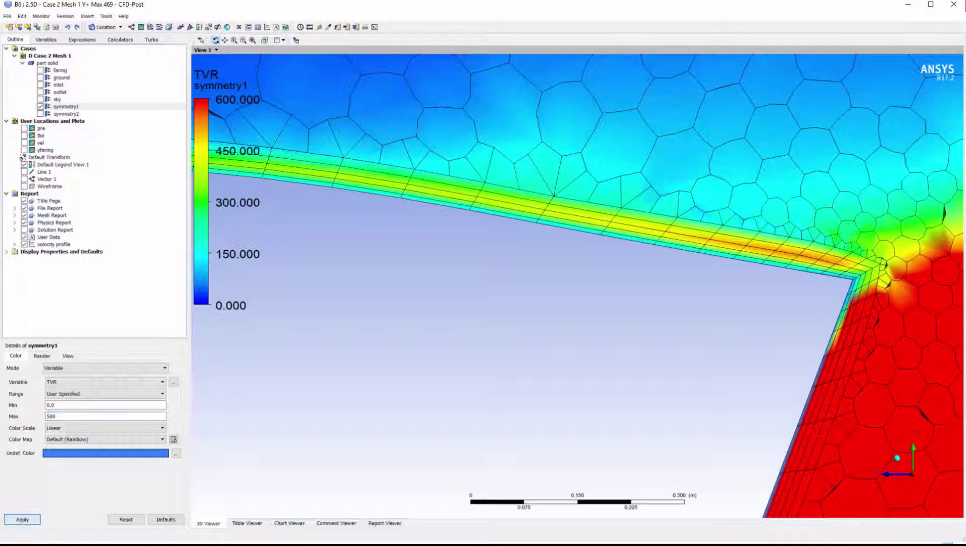
{"action": "key", "text": "Return"}
{"action": "scroll", "coordinate": [647, 306], "scroll_direction": "up", "scroll_amount": 5}
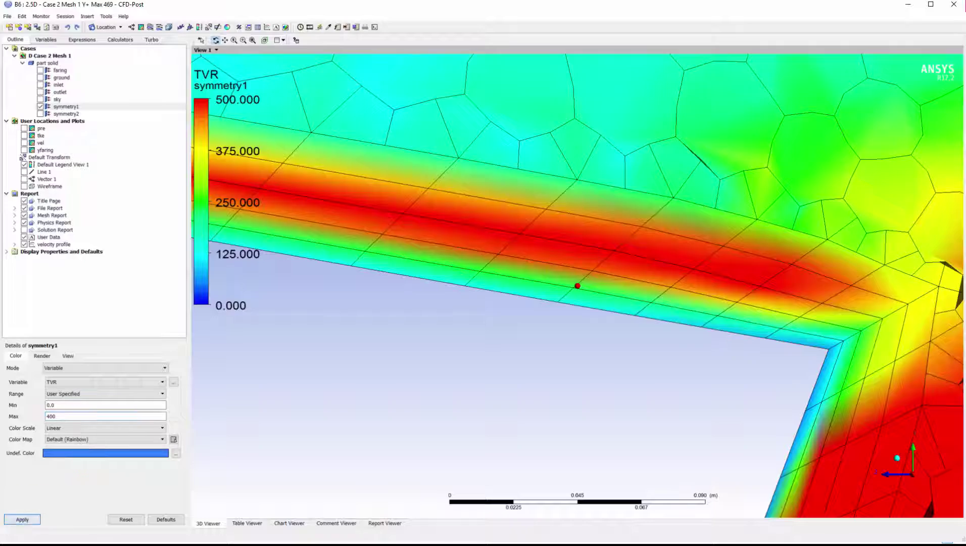
{"action": "left_click", "coordinate": [22, 519]}
Step: Hide the TVR contour on the symmetry1 plane
{"action": "scroll", "coordinate": [554, 302], "scroll_direction": "down", "scroll_amount": 2}
{"action": "scroll", "coordinate": [554, 388], "scroll_direction": "down", "scroll_amount": 2}
{"action": "scroll", "coordinate": [554, 388], "scroll_direction": "down", "scroll_amount": 1}
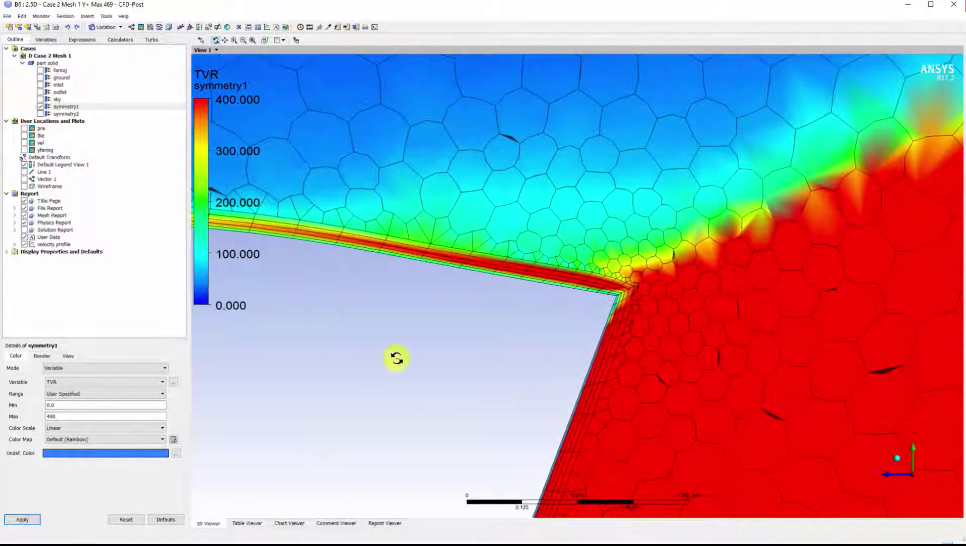
{"action": "scroll", "coordinate": [384, 349], "scroll_direction": "down", "scroll_amount": 1}
{"action": "scroll", "coordinate": [541, 340], "scroll_direction": "down", "scroll_amount": 2}
{"action": "scroll", "coordinate": [551, 328], "scroll_direction": "down", "scroll_amount": 1}
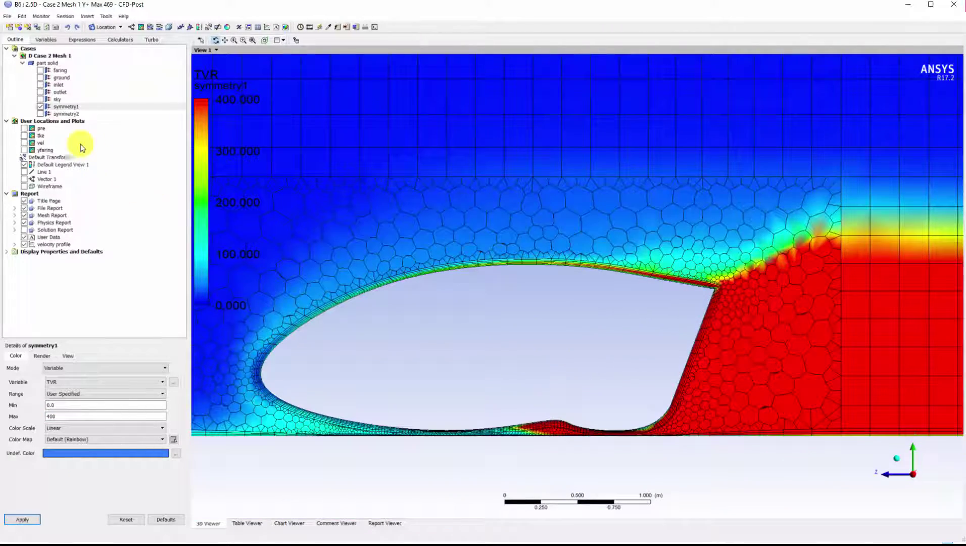
{"action": "left_click", "coordinate": [40, 107]}
Step: Show the fairing's Yplus plot without the domain outline in a rotated perspective view
{"action": "left_click", "coordinate": [42, 355]}
{"action": "left_click", "coordinate": [24, 151]}
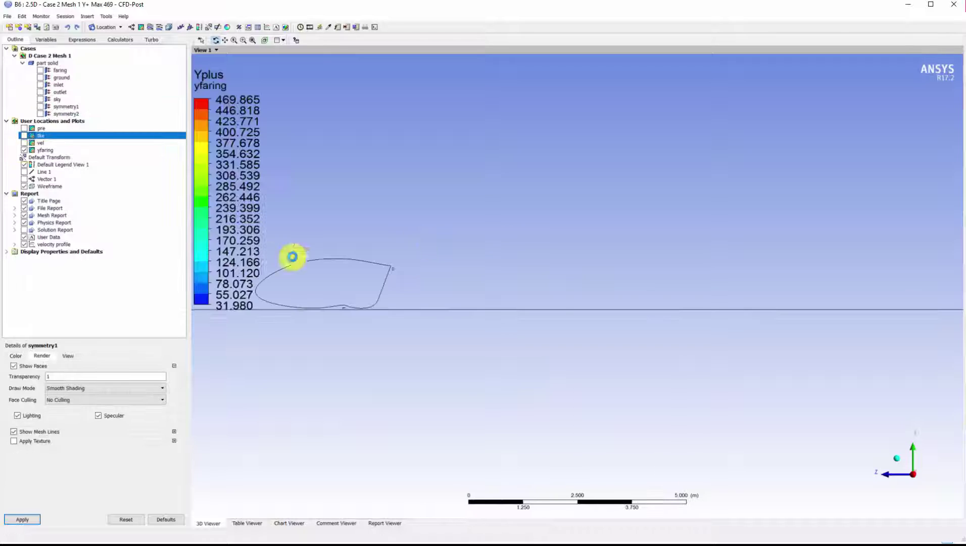
{"action": "mouse_move", "coordinate": [293, 257]}
{"action": "left_mouse_down"}
{"action": "mouse_move", "coordinate": [354, 297]}
{"action": "mouse_move", "coordinate": [515, 332]}
{"action": "left_mouse_up"}
{"action": "scroll", "coordinate": [354, 297], "scroll_direction": "down", "scroll_amount": 1}
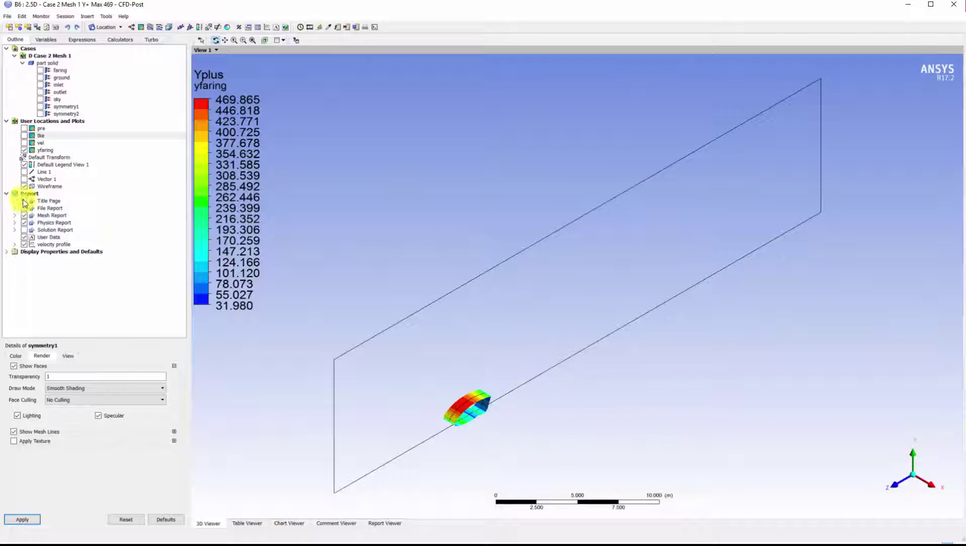
{"action": "left_click", "coordinate": [24, 186]}
{"action": "left_click", "coordinate": [923, 466]}
{"action": "mouse_move", "coordinate": [600, 384]}
{"action": "left_mouse_down"}
{"action": "mouse_move", "coordinate": [756, 283]}
{"action": "mouse_move", "coordinate": [768, 288]}
{"action": "left_mouse_up"}
Step: Give the Yplus plot 50 contour levels and view it alongside the velocity contour
{"action": "left_click", "coordinate": [46, 150]}
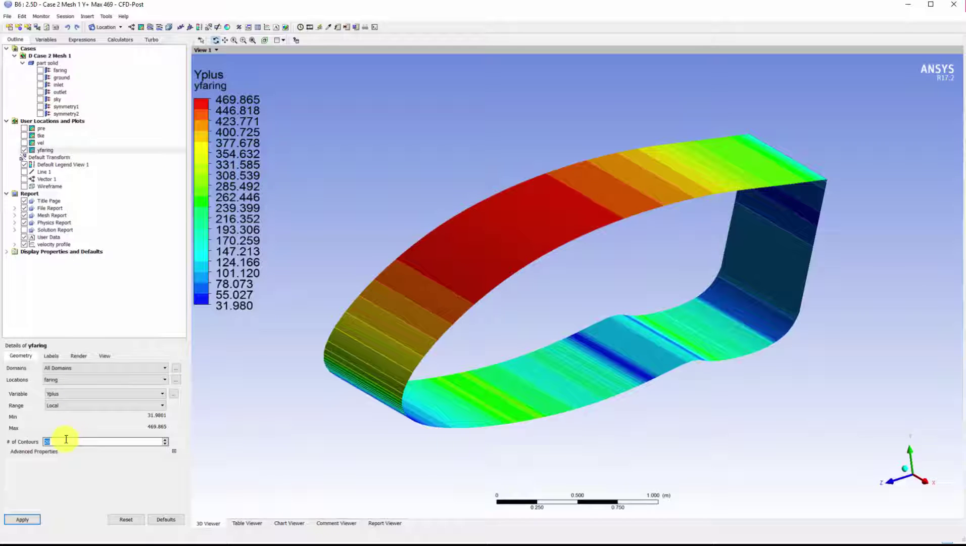
{"action": "key", "text": "Return"}
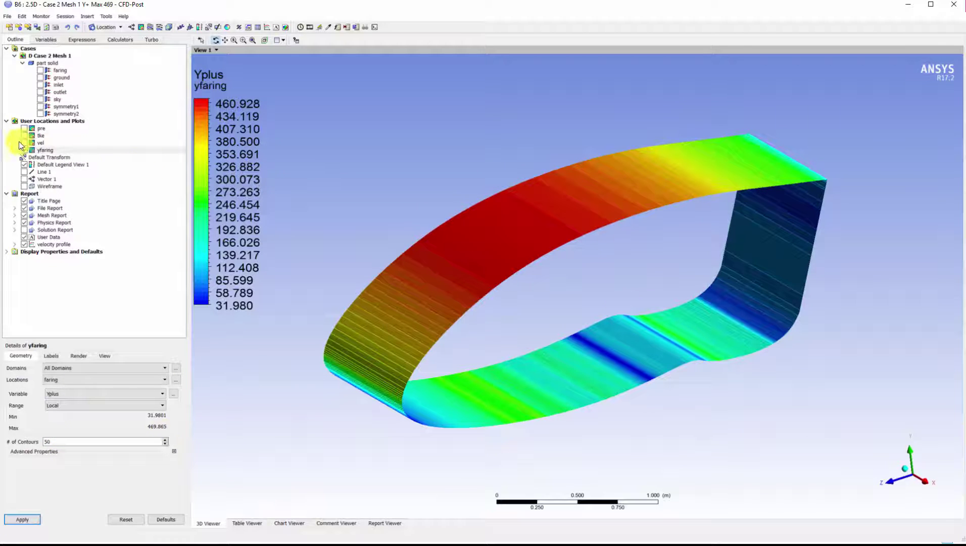
{"action": "left_click", "coordinate": [24, 142]}
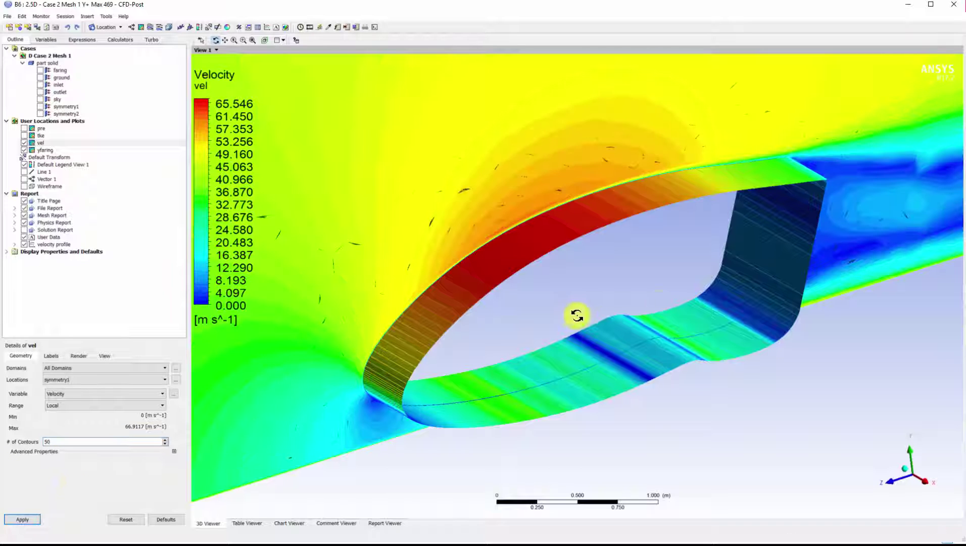
{"action": "left_click_drag", "start_coordinate": [658, 295], "coordinate": [662, 280]}
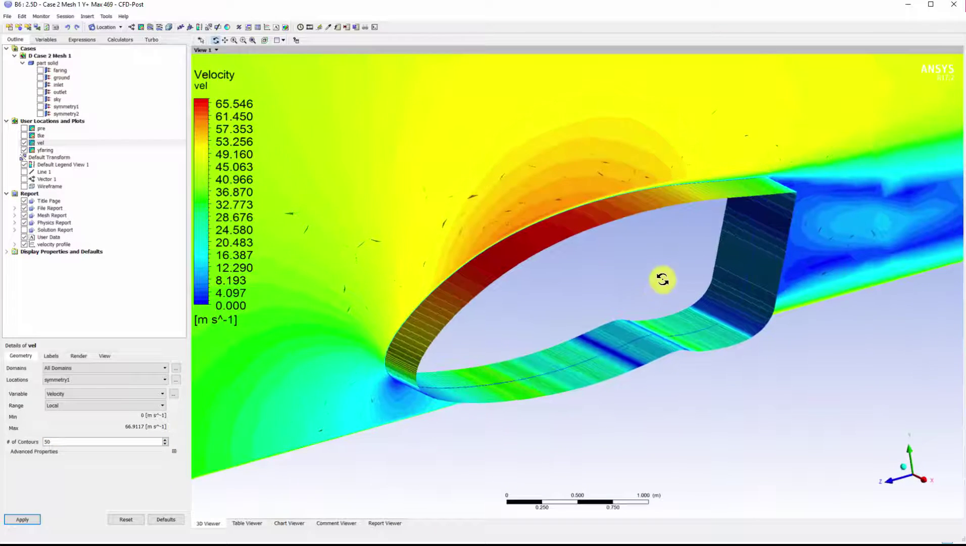
{"action": "left_click", "coordinate": [906, 475]}
{"action": "left_click_drag", "start_coordinate": [556, 382], "coordinate": [548, 425]}
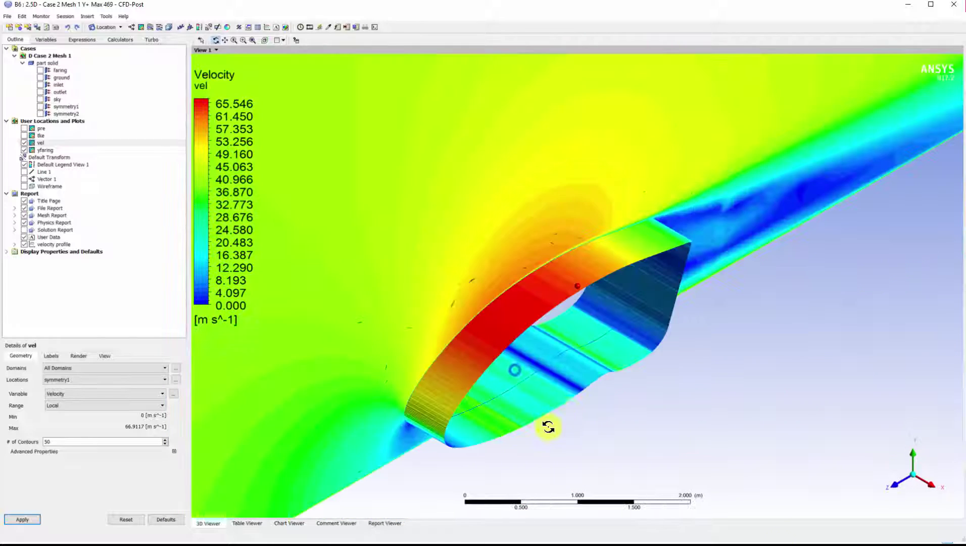
{"action": "left_click", "coordinate": [49, 152]}
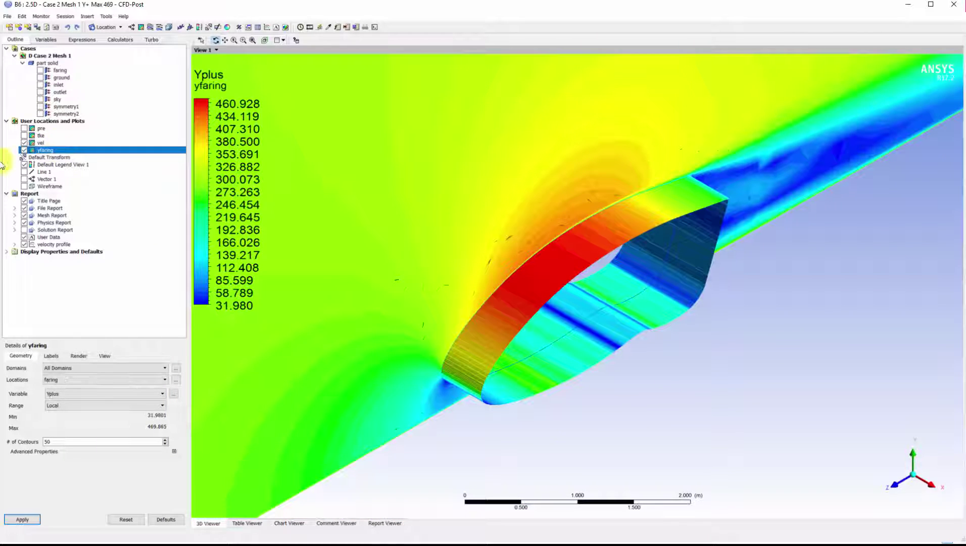
{"action": "left_click", "coordinate": [24, 142]}
{"action": "left_click", "coordinate": [927, 481]}
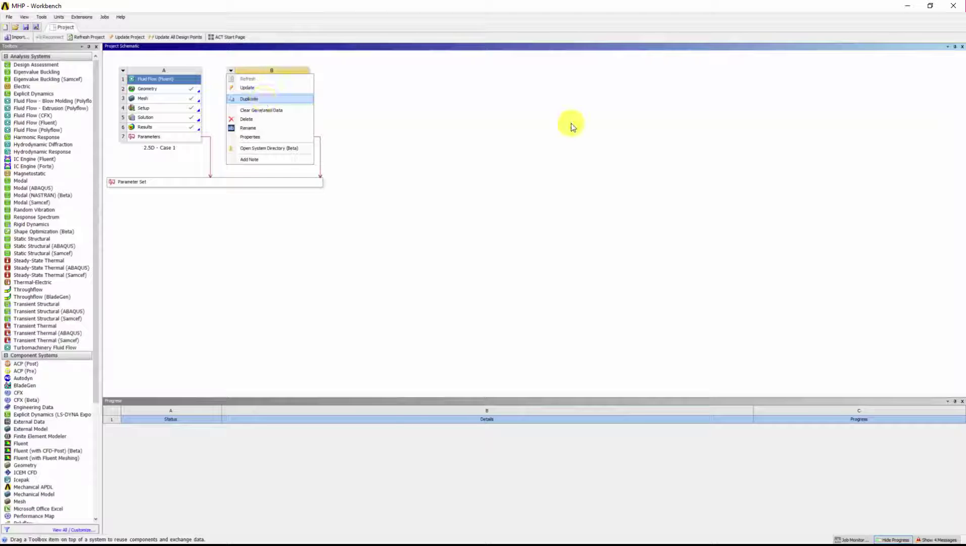
Step: Duplicate Case 2 as system C 'Y+ Max' and compute a 4.29 mm first cell height for y+ 200
{"action": "left_click", "coordinate": [572, 123]}
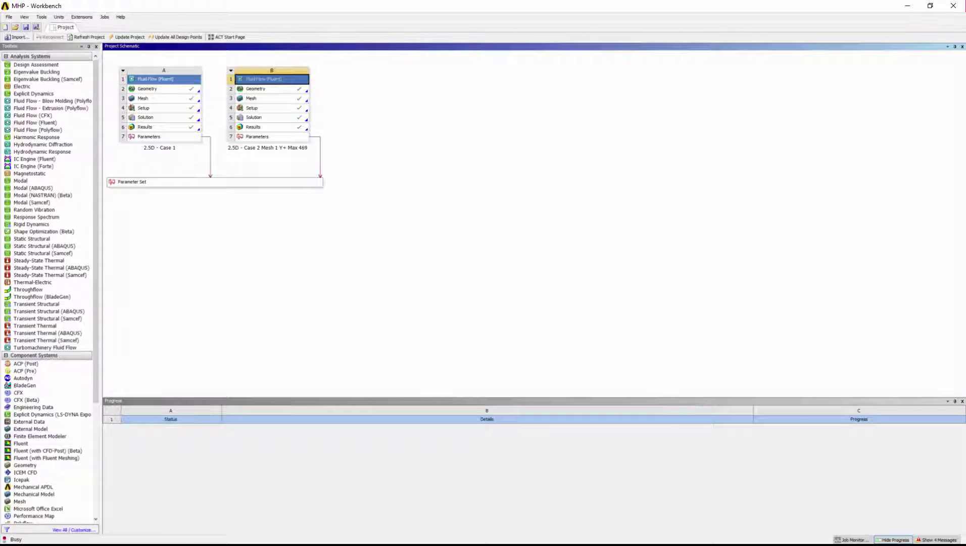
{"action": "left_click", "coordinate": [441, 148]}
{"action": "key", "text": "BackSpace"}
{"action": "key", "text": "BackSpace"}
{"action": "key", "text": "BackSpace"}
{"action": "key", "text": "Return"}
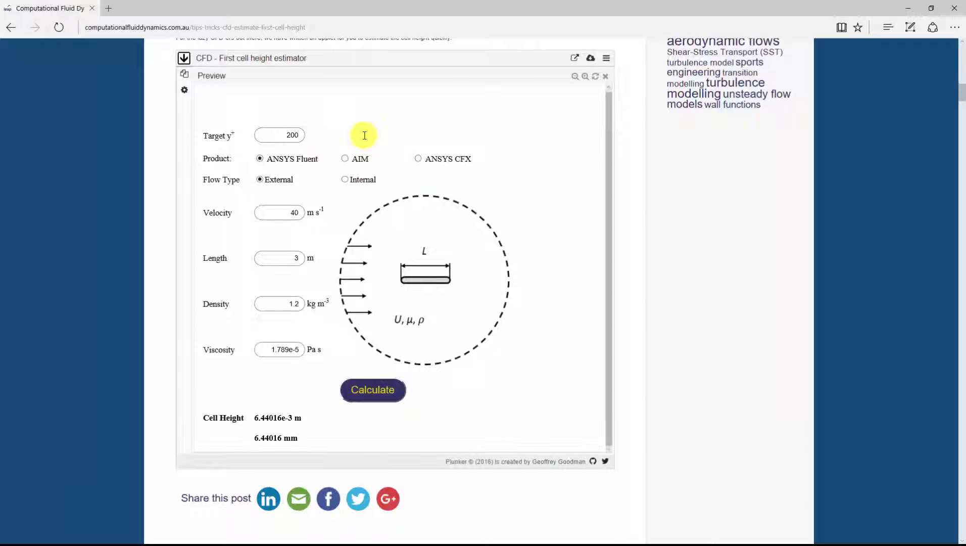
{"action": "left_click", "coordinate": [372, 390]}
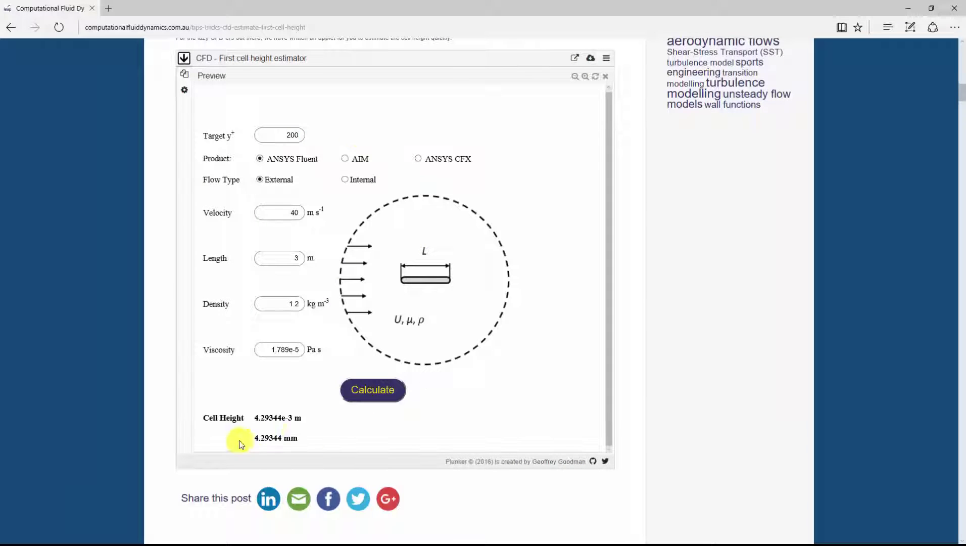
{"action": "left_click", "coordinate": [911, 6]}
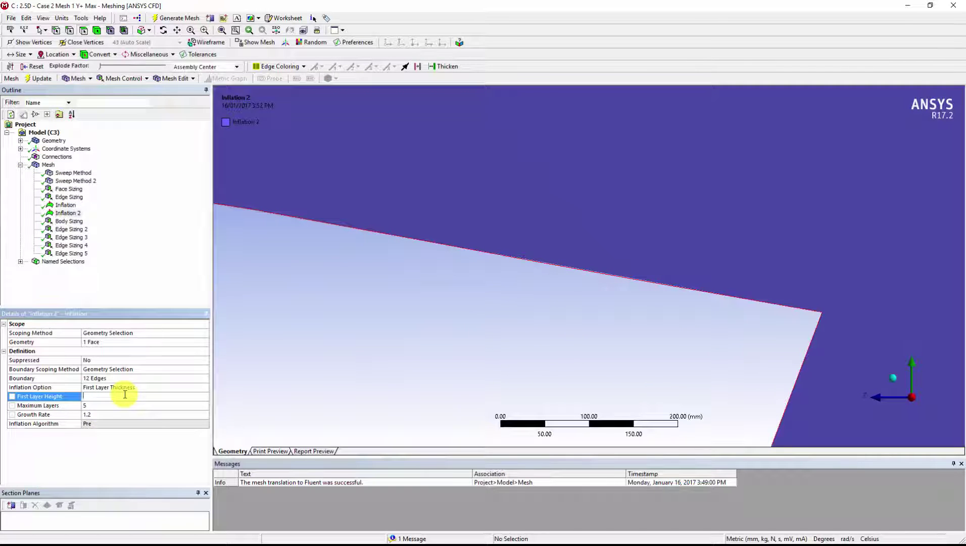
Step: Set Inflation 2's first layer height to 4.3 mm and regenerate the full-domain mesh
{"action": "type", "text": "4.3"}
{"action": "left_click", "coordinate": [130, 405]}
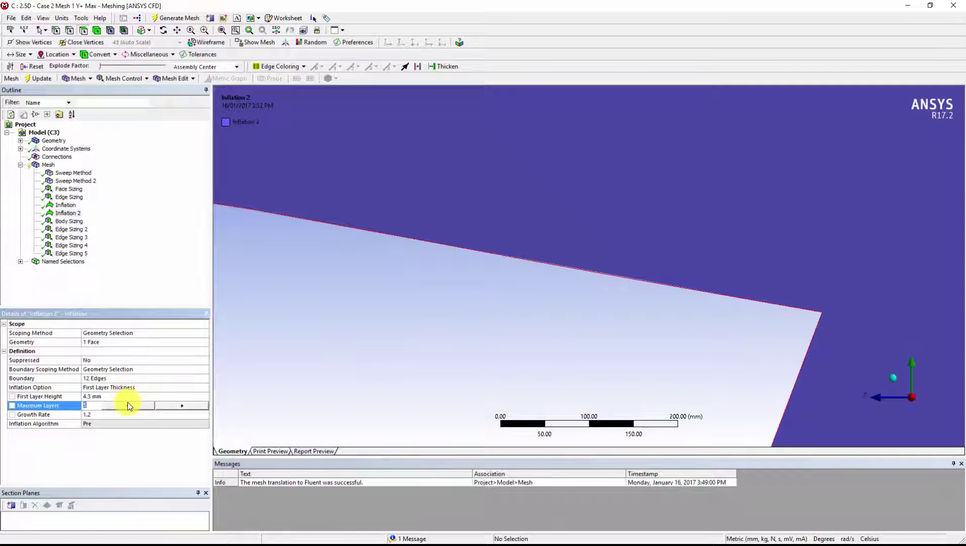
{"action": "right_click", "coordinate": [51, 164]}
{"action": "left_click", "coordinate": [75, 198]}
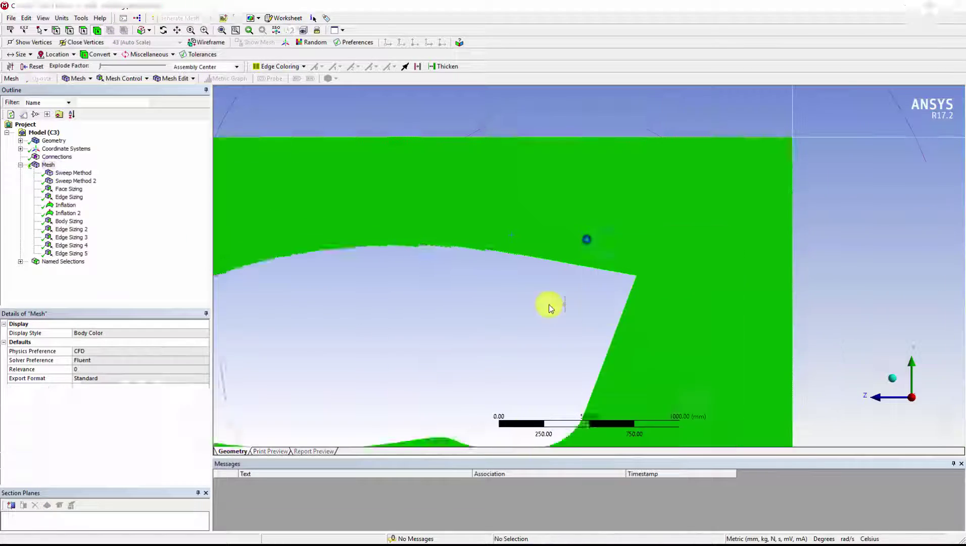
{"action": "scroll", "coordinate": [604, 200], "scroll_direction": "up", "scroll_amount": 3}
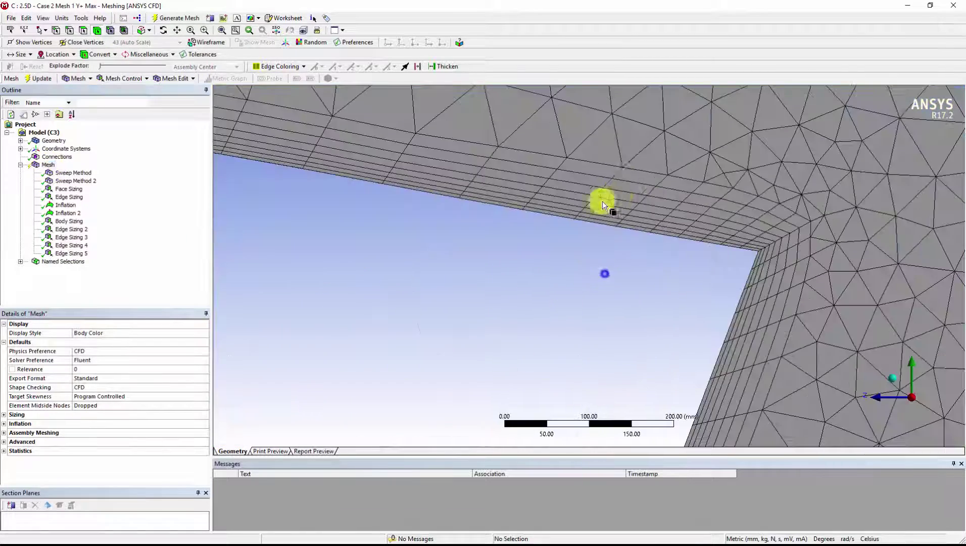
{"action": "scroll", "coordinate": [561, 414], "scroll_direction": "down", "scroll_amount": 5}
{"action": "scroll", "coordinate": [536, 277], "scroll_direction": "down", "scroll_amount": 3}
{"action": "right_click", "coordinate": [124, 161]}
{"action": "left_click", "coordinate": [151, 192]}
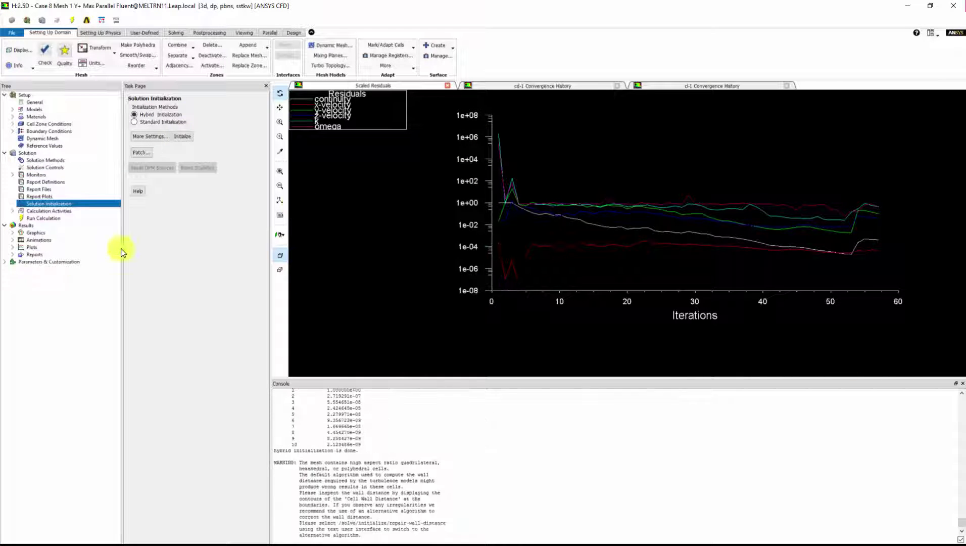
Step: Run the calculation and bring all cases' Cl, Cd and mesh parameters into Excel at H1
{"action": "left_click", "coordinate": [151, 189]}
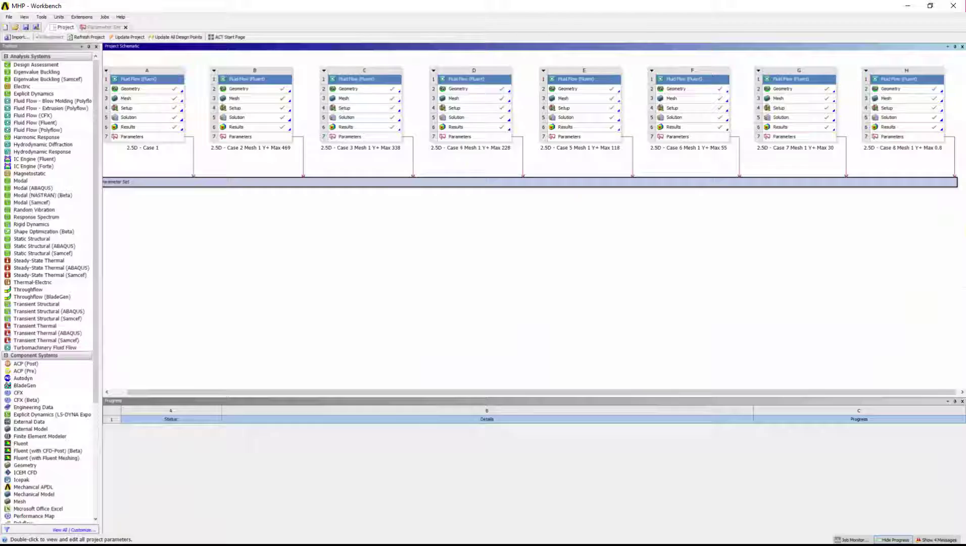
{"action": "double_click", "coordinate": [589, 183]}
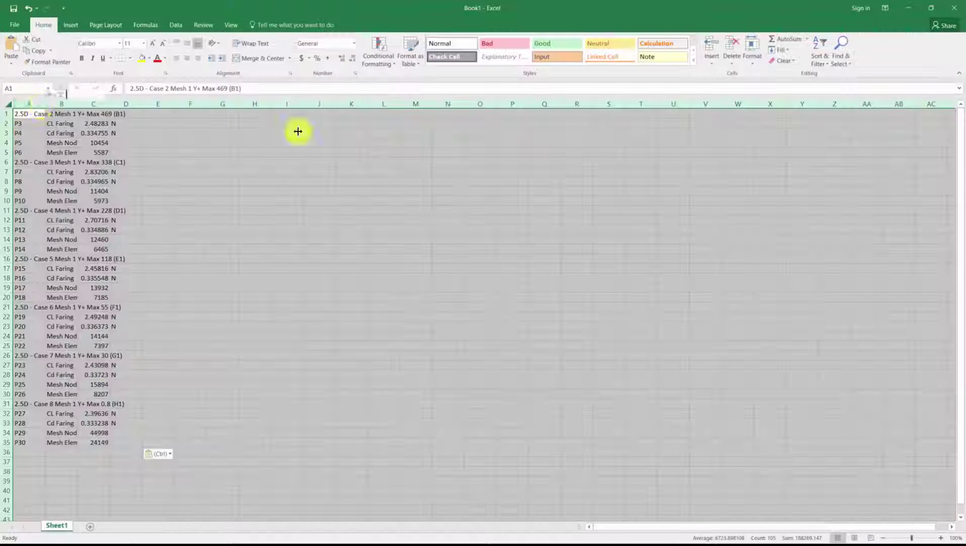
{"action": "left_click", "coordinate": [330, 111]}
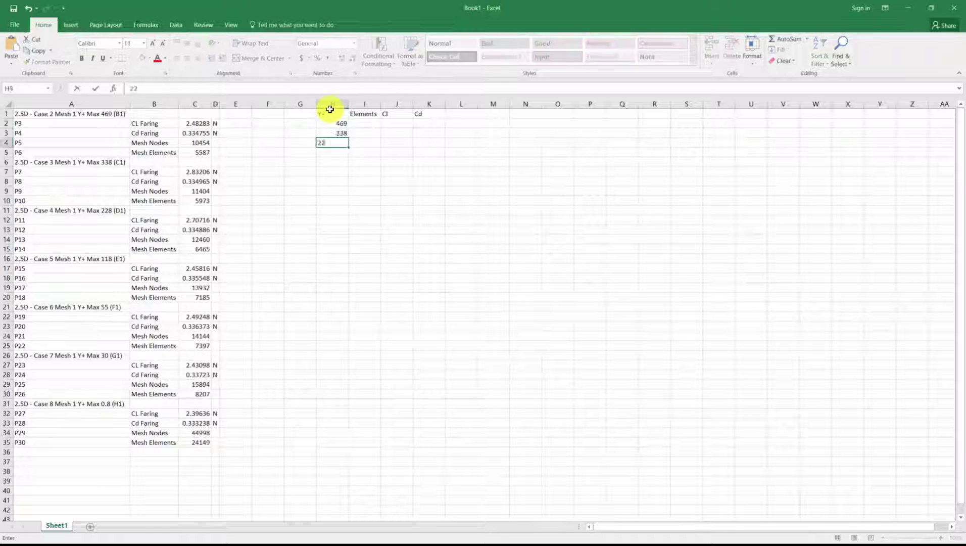
Step: Enter a y+ of 0.8 for case 8 and link the element count to C25
{"action": "type", "text": "0.8"}
{"action": "key", "text": "Return"}
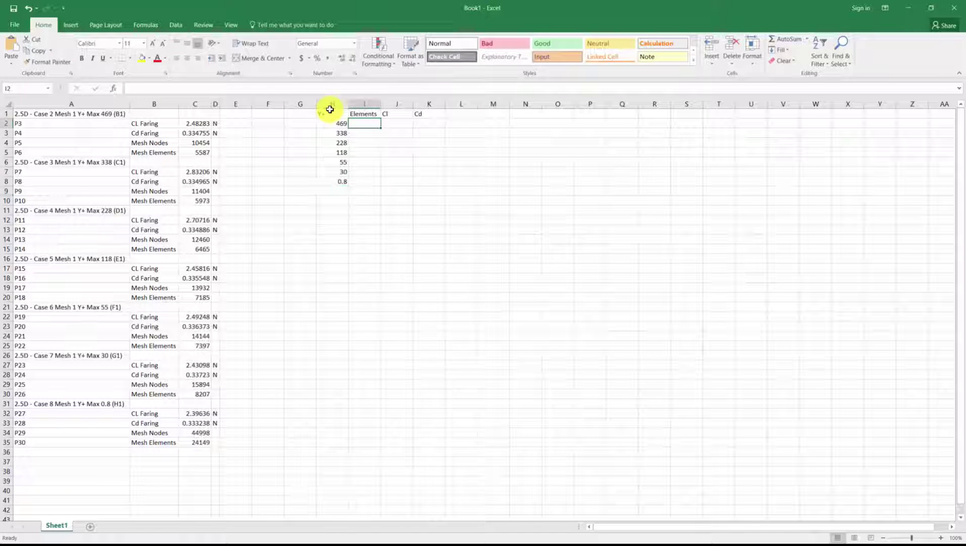
{"action": "left_click", "coordinate": [198, 150]}
{"action": "key", "text": "Return"}
Step: Fill the Cl column from J2 with references to the cases' Cl cells (C17, C22, C32)
{"action": "type", "text": "="}
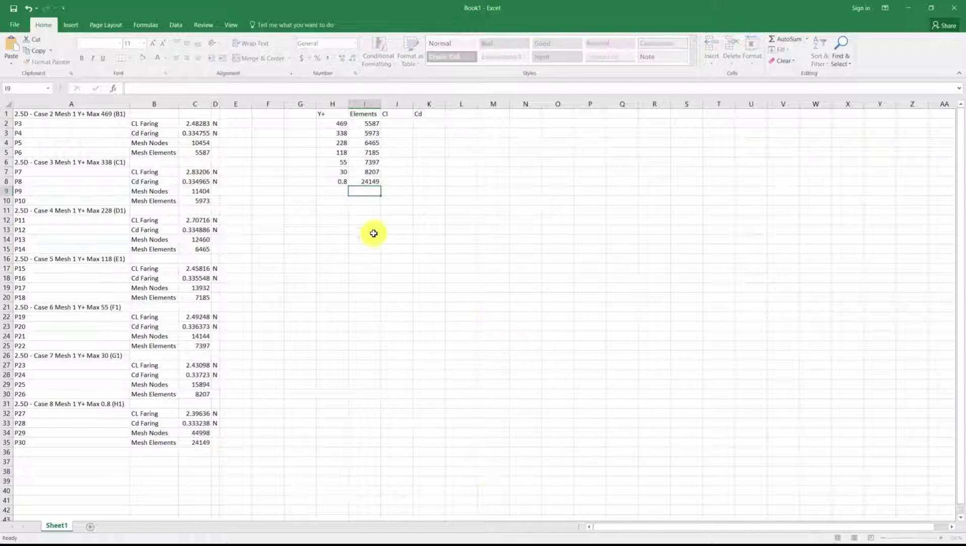
{"action": "left_click", "coordinate": [396, 124]}
{"action": "type", "text": "="}
{"action": "left_click", "coordinate": [209, 267]}
{"action": "key", "text": "Return"}
{"action": "type", "text": "="}
{"action": "left_click", "coordinate": [201, 316]}
{"action": "key", "text": "Return"}
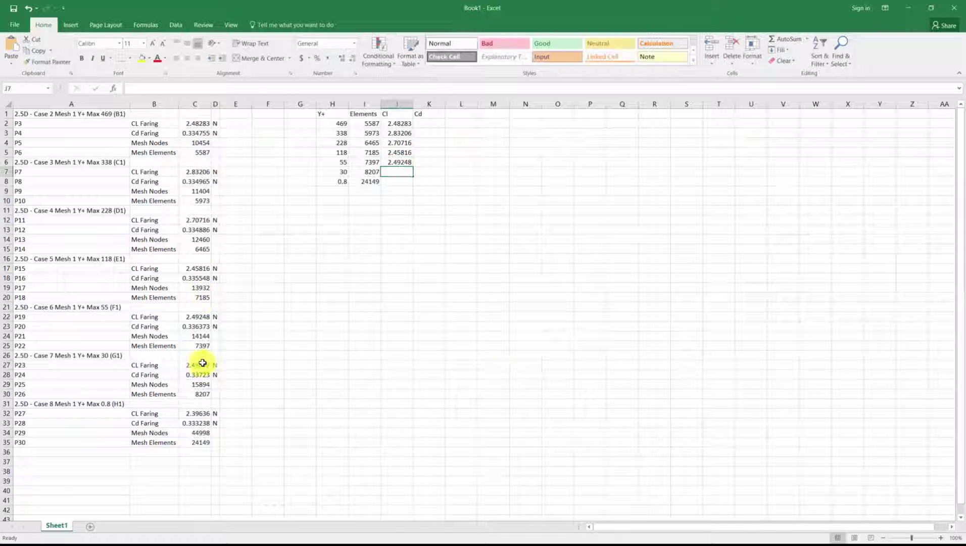
{"action": "type", "text": "="}
{"action": "left_click", "coordinate": [198, 412]}
Step: Fill the Cd column from K2 with references to the cases' Cd cells (C3, C28, C33)
{"action": "key", "text": "Return"}
{"action": "left_click", "coordinate": [429, 123]}
{"action": "type", "text": "="}
{"action": "left_click", "coordinate": [197, 133]}
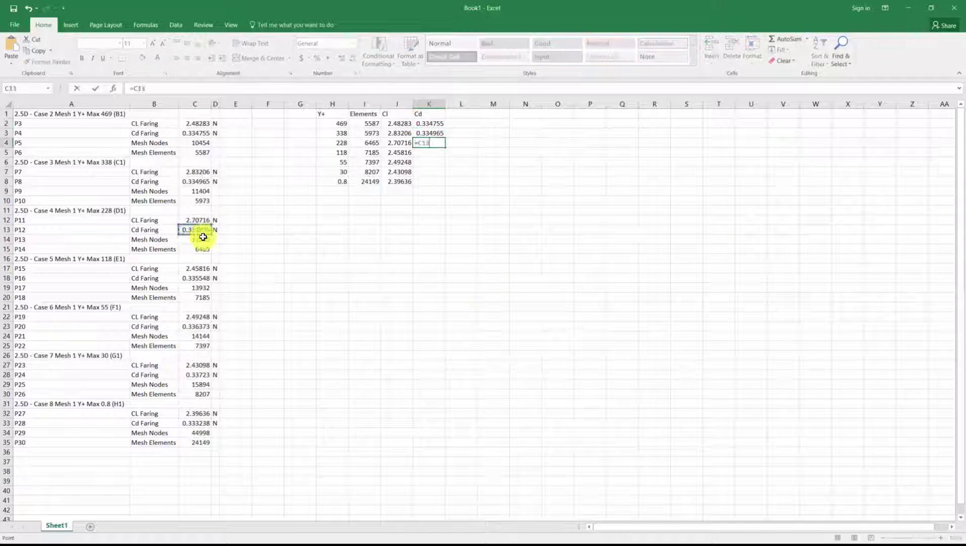
{"action": "left_click", "coordinate": [205, 326]}
{"action": "key", "text": "Return"}
{"action": "type", "text": "="}
{"action": "left_click", "coordinate": [200, 375]}
{"action": "key", "text": "Return"}
Step: Add a '% Difference' header and start the L8 formula comparing Cl in J8 against J7
{"action": "left_click", "coordinate": [198, 423]}
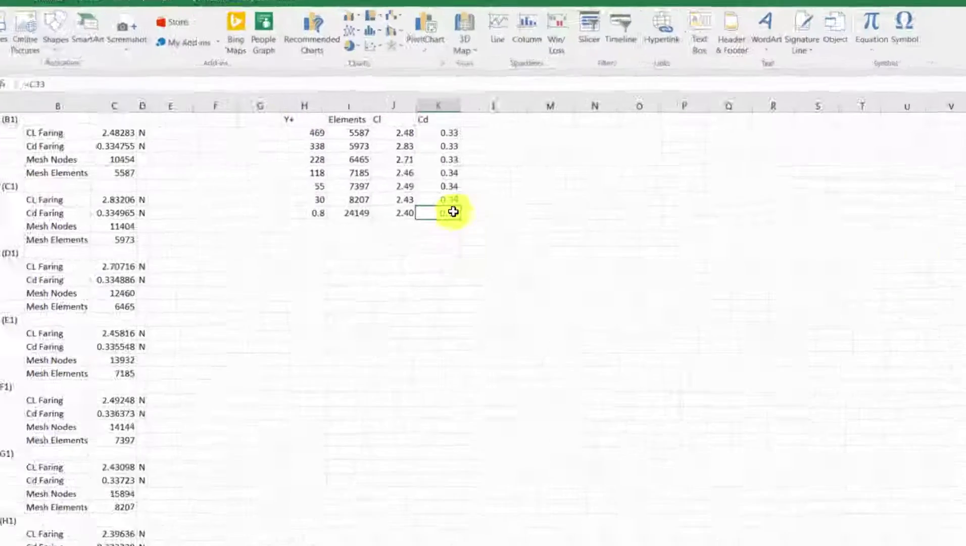
{"action": "type", "text": "Cl % Difference"}
{"action": "left_click", "coordinate": [568, 307]}
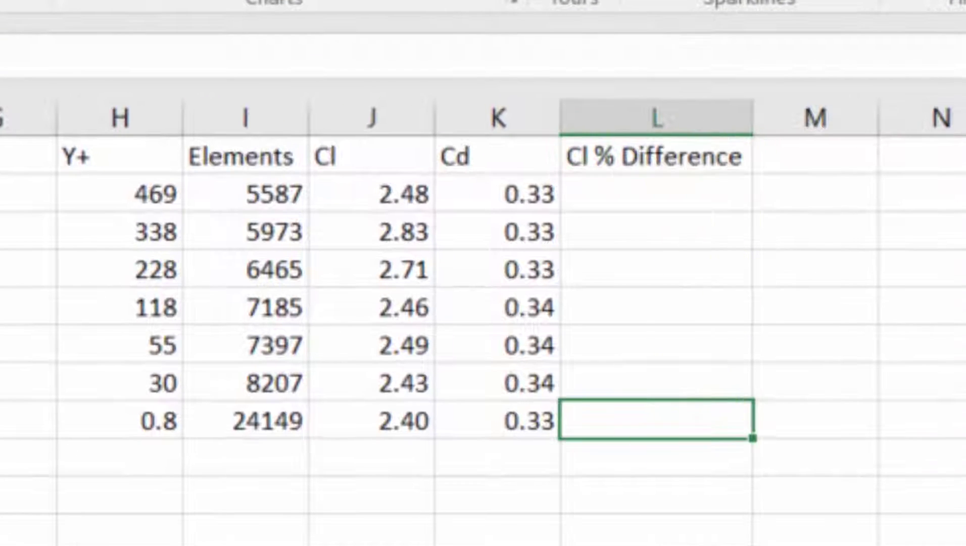
{"action": "left_click", "coordinate": [399, 421]}
{"action": "type", "text": "-"}
{"action": "left_click", "coordinate": [399, 384]}
{"action": "type", "text": ")/"}
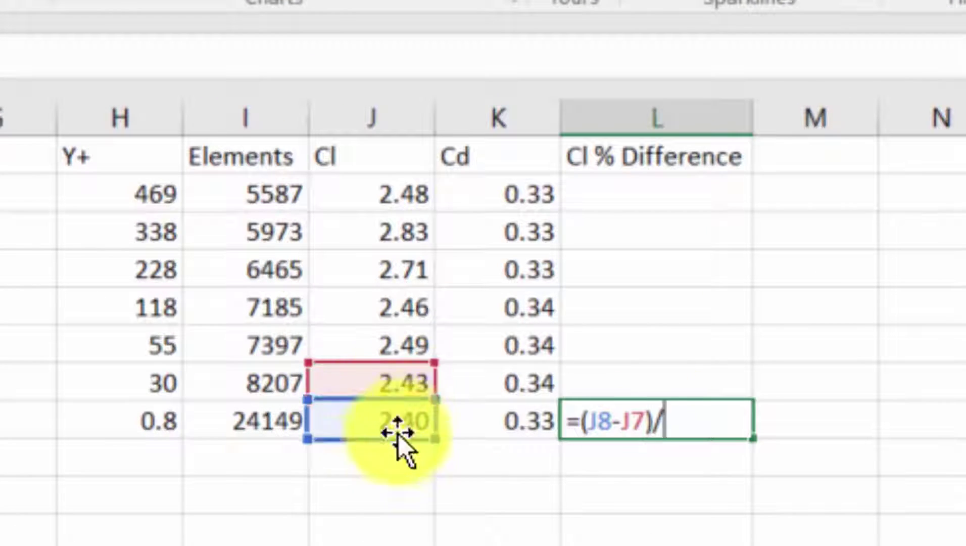